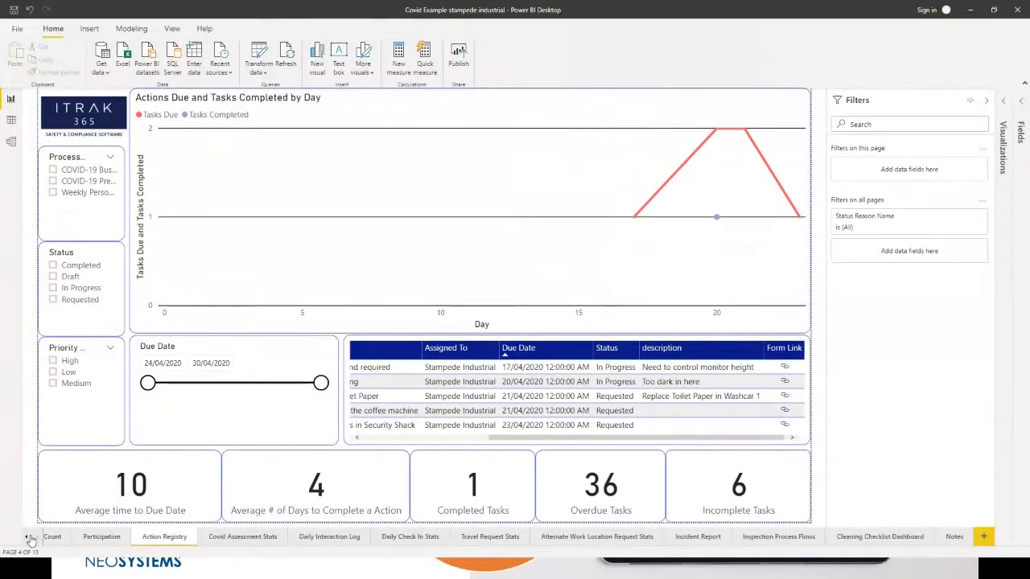
Switch to the All Process Flows page and uncheck the selected employee in the Employee slicer
{"action": "scroll", "coordinate": [66, 542], "scroll_direction": "up", "scroll_amount": 2}
{"action": "left_click", "coordinate": [75, 541]}
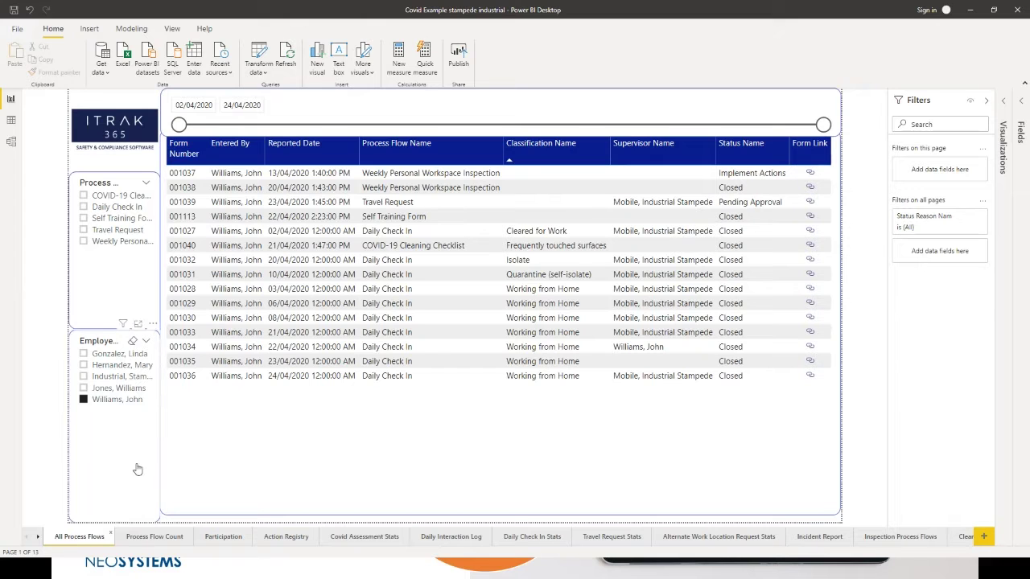
{"action": "left_click", "coordinate": [128, 400]}
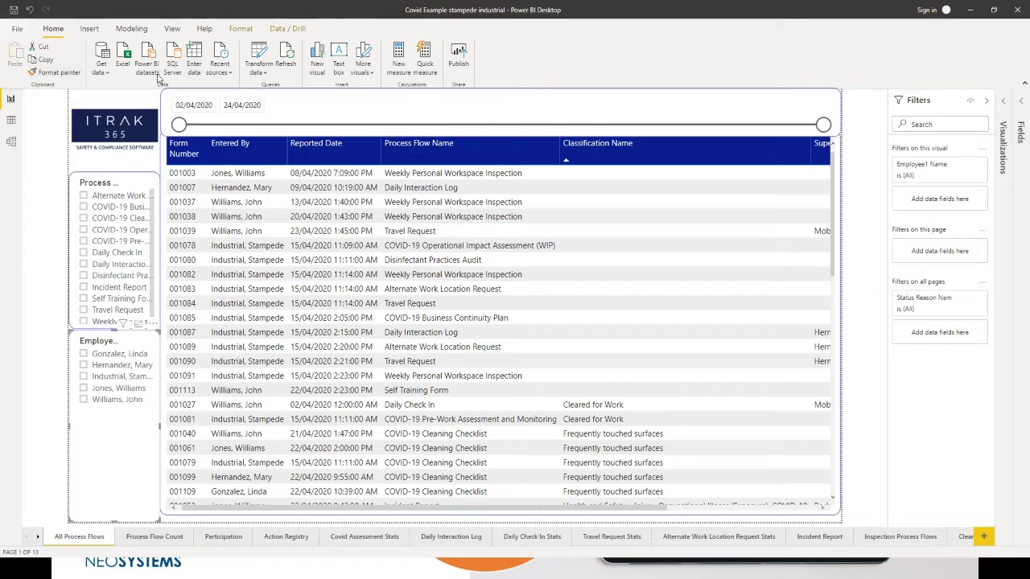
Browse the Insert, Modeling and View ribbon tabs, ending back on Home
{"action": "left_click", "coordinate": [89, 29]}
{"action": "left_click", "coordinate": [133, 30]}
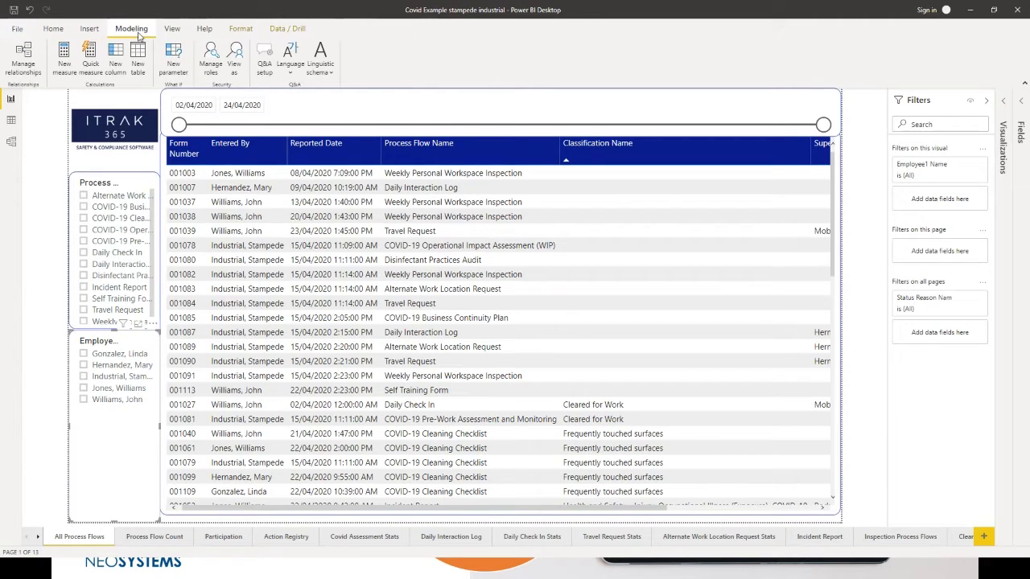
{"action": "left_click", "coordinate": [56, 30]}
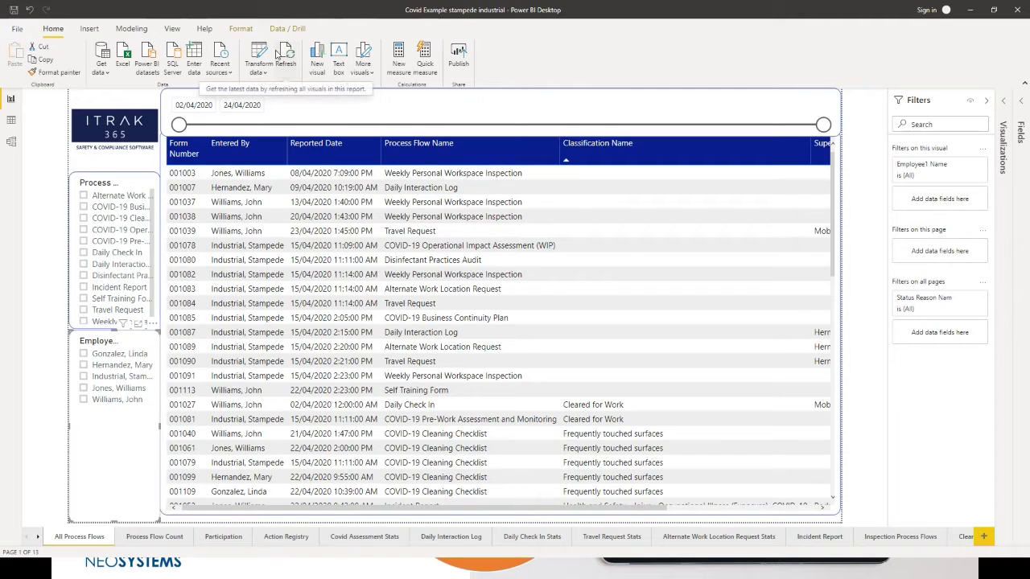
{"action": "left_click", "coordinate": [95, 32]}
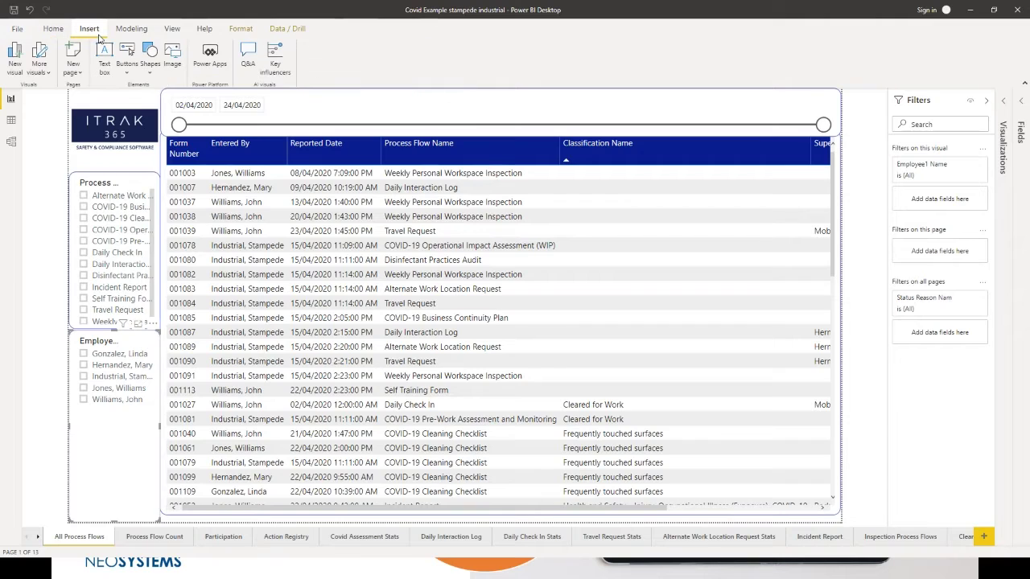
{"action": "left_click", "coordinate": [138, 30]}
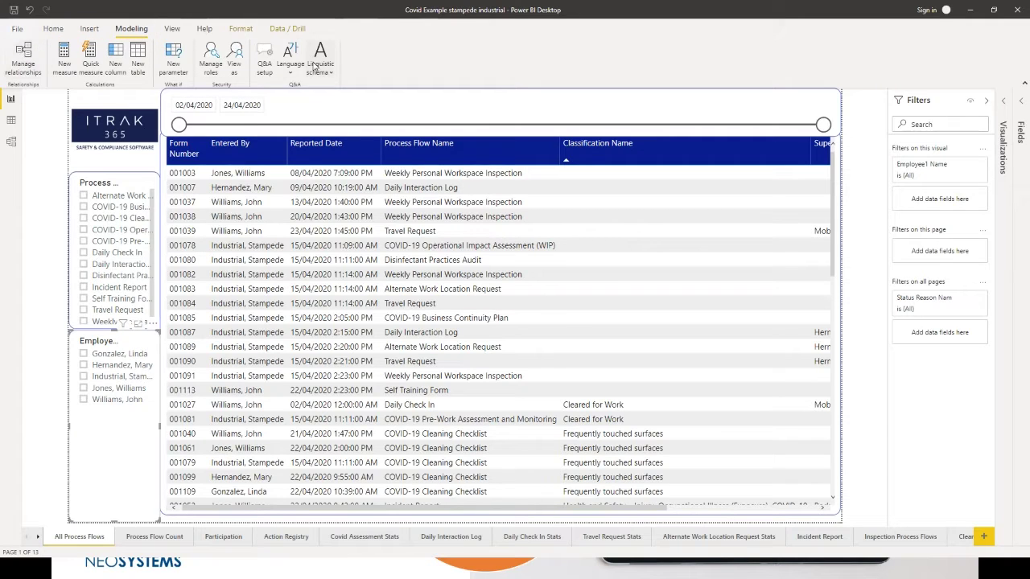
{"action": "left_click", "coordinate": [170, 31]}
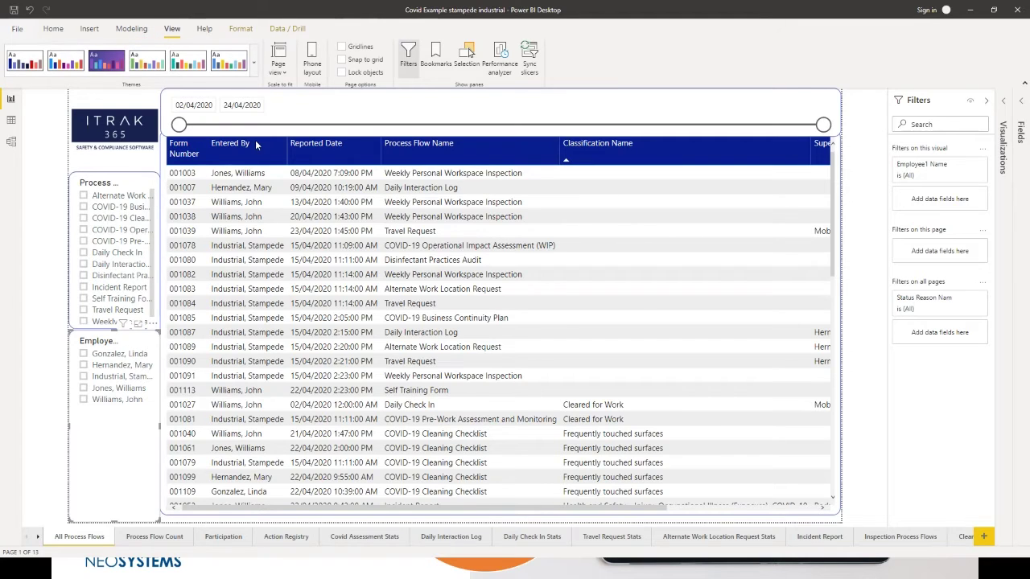
{"action": "left_click", "coordinate": [53, 29]}
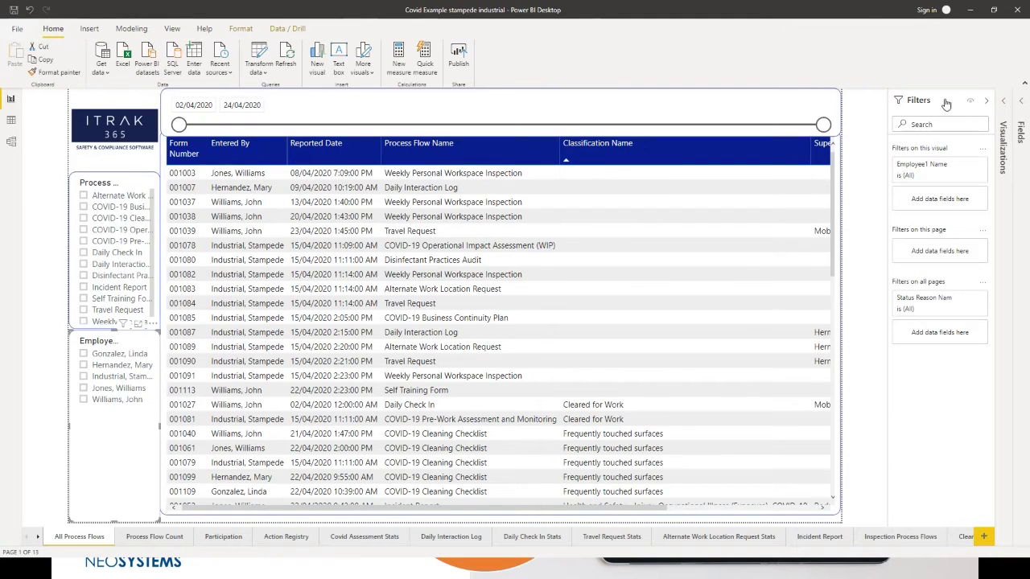
Expand the Visualizations and Fields panes and switch to the Process Flow Count page
{"action": "left_click", "coordinate": [1003, 100]}
{"action": "left_click", "coordinate": [1020, 129]}
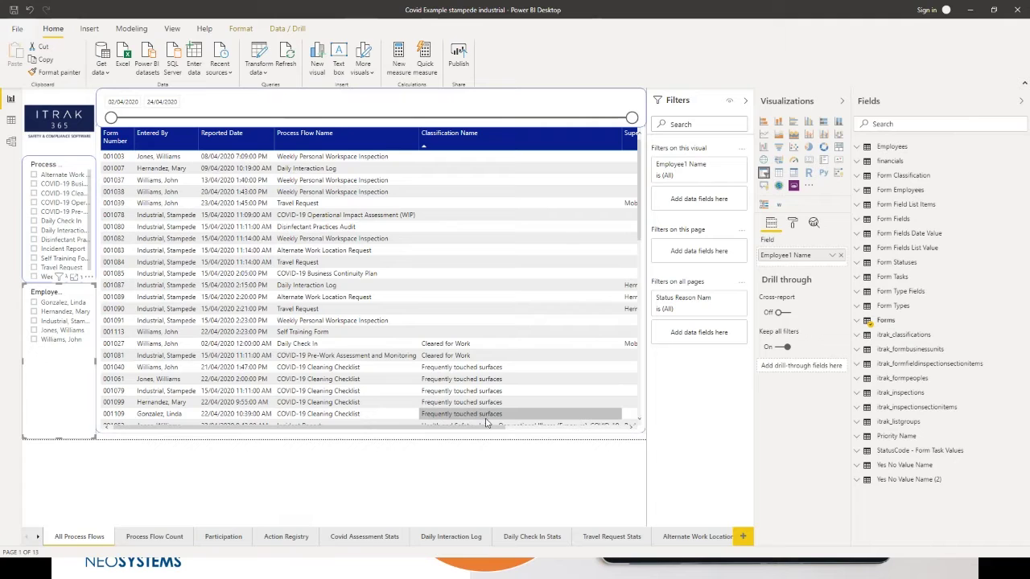
{"action": "left_click", "coordinate": [154, 537]}
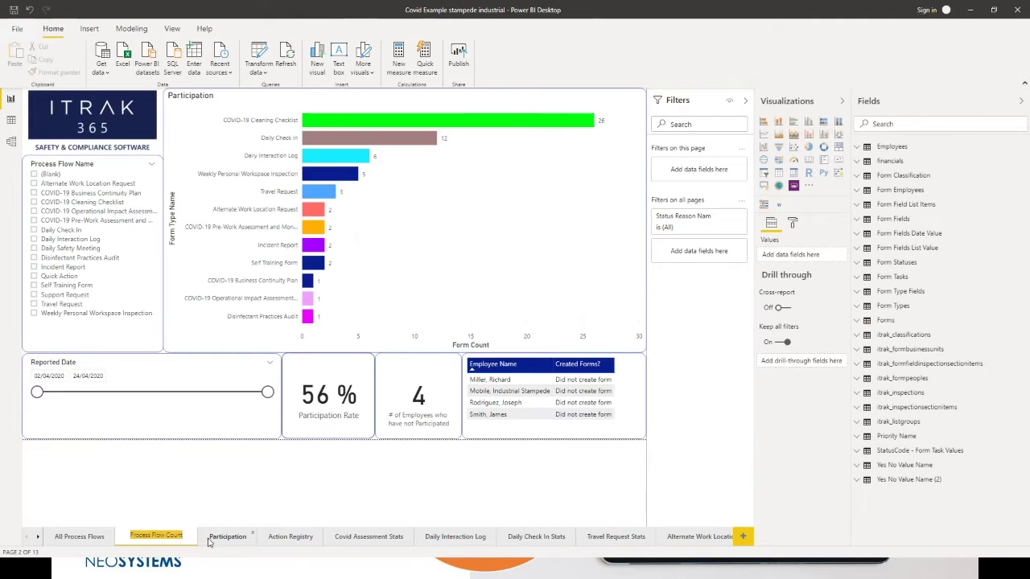
Check the Participation page and its page options, then return to Process Flow Count
{"action": "left_click", "coordinate": [200, 540]}
{"action": "right_click", "coordinate": [168, 541]}
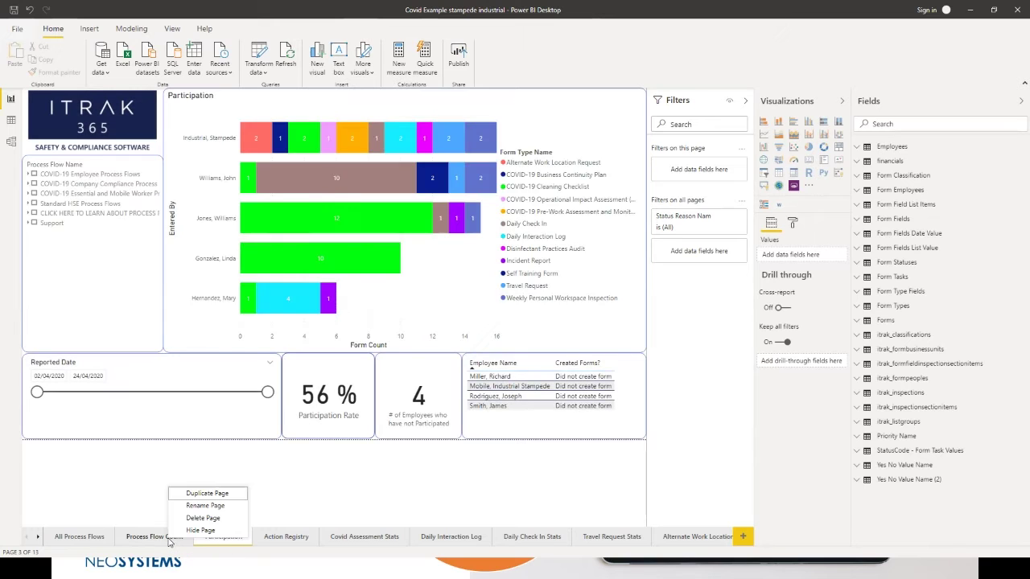
{"action": "left_click", "coordinate": [158, 471]}
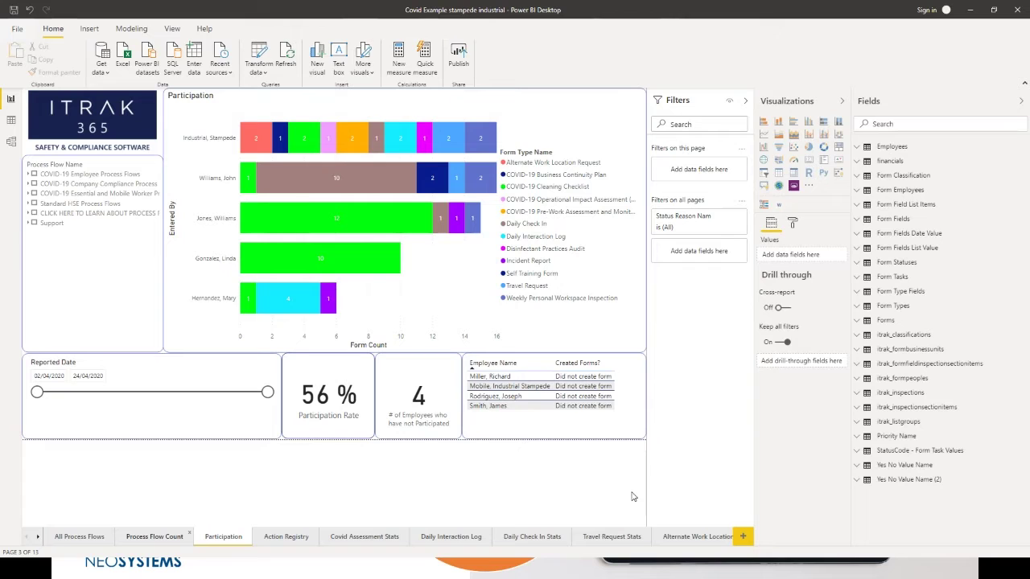
{"action": "key", "text": "ctrl+Page_Up"}
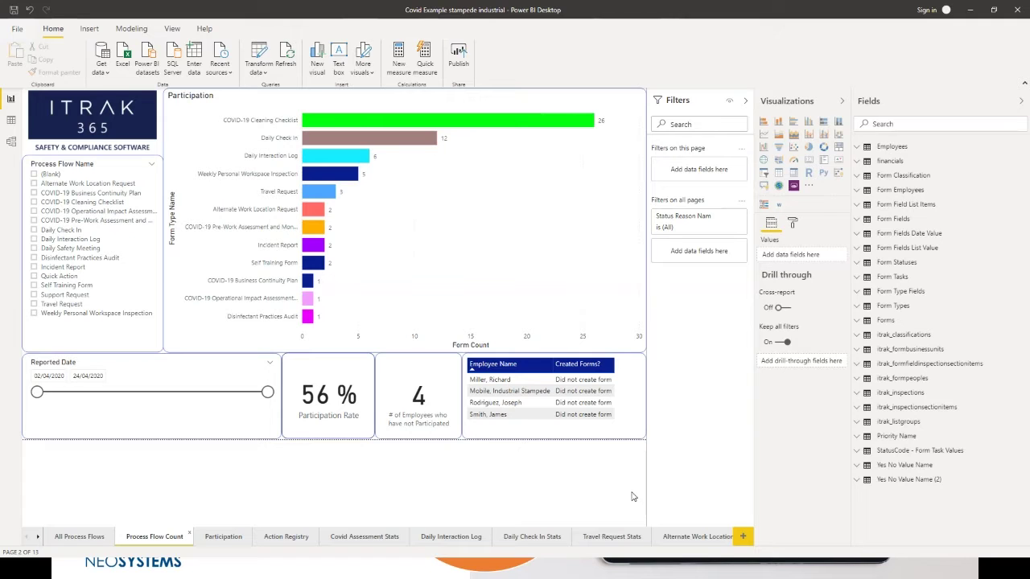
In Data view, load the Employees table's data into the grid
{"action": "left_click", "coordinate": [12, 121]}
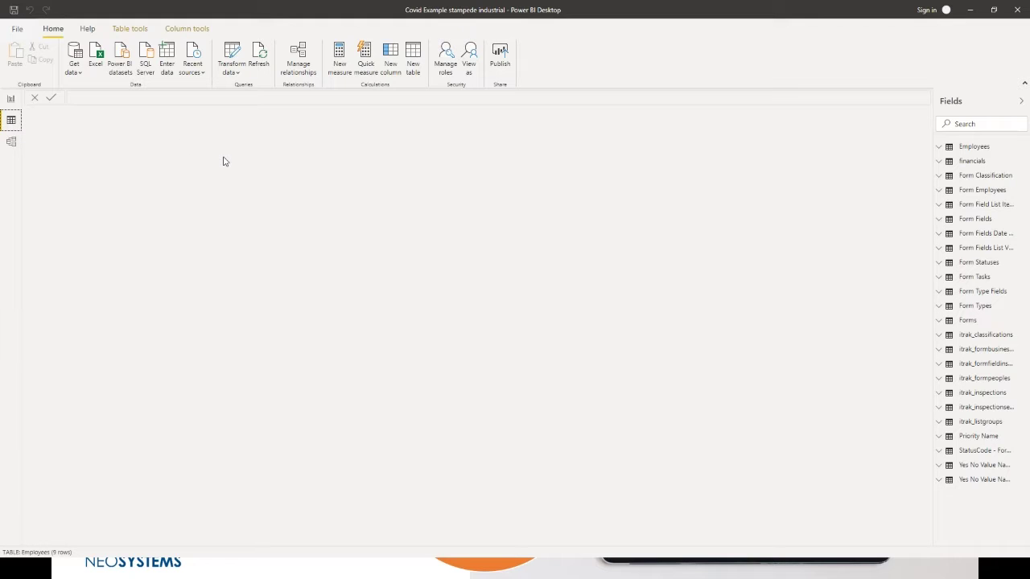
{"action": "left_click", "coordinate": [964, 148]}
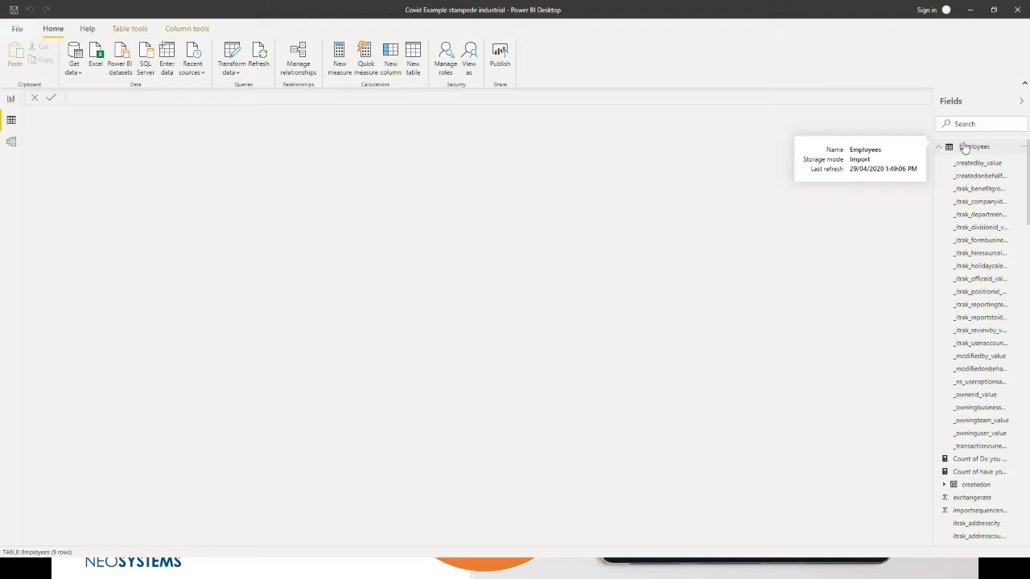
{"action": "left_click", "coordinate": [965, 148]}
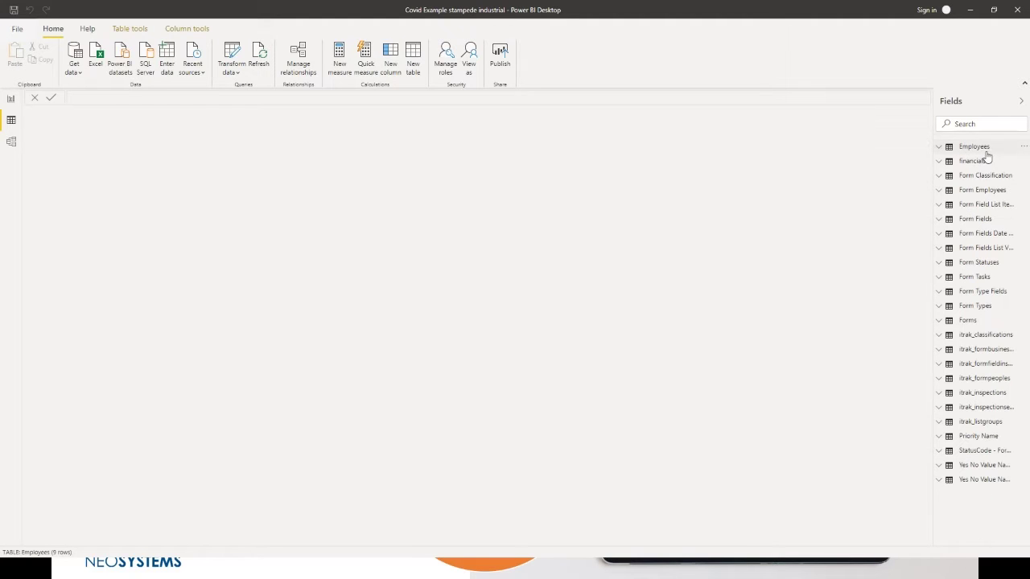
{"action": "left_click", "coordinate": [986, 150]}
{"action": "left_click", "coordinate": [984, 164]}
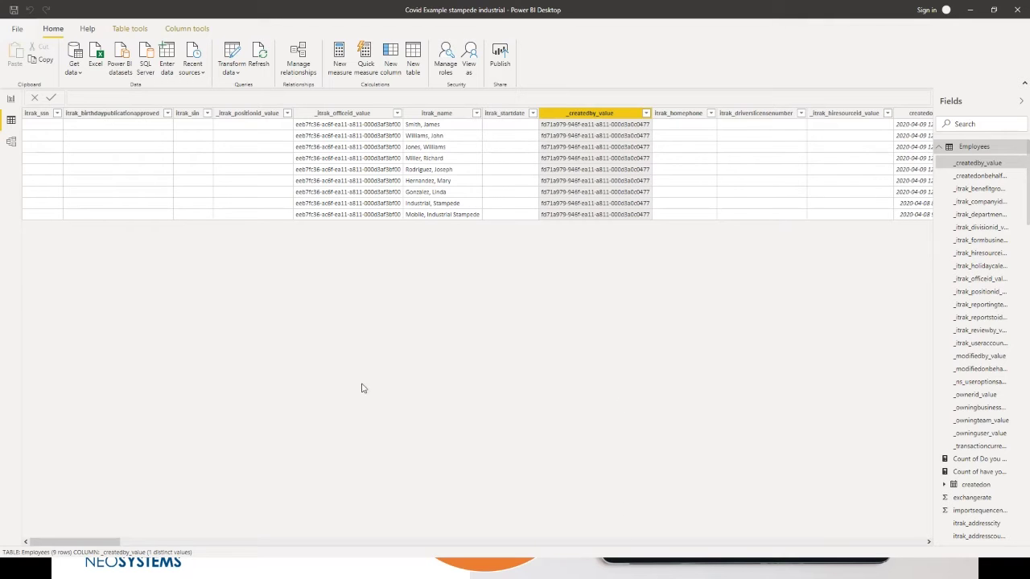
{"action": "double_click", "coordinate": [773, 25]}
{"action": "double_click", "coordinate": [515, 80]}
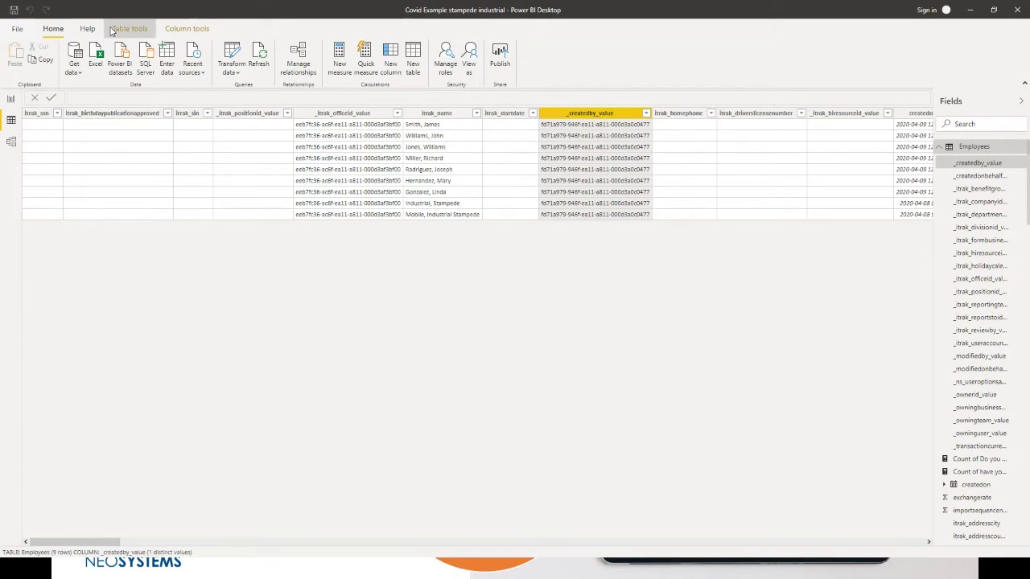
Exclude one itrak_name value, clear all Employees filters, then switch to Model view
{"action": "left_click", "coordinate": [129, 28]}
{"action": "left_click", "coordinate": [187, 29]}
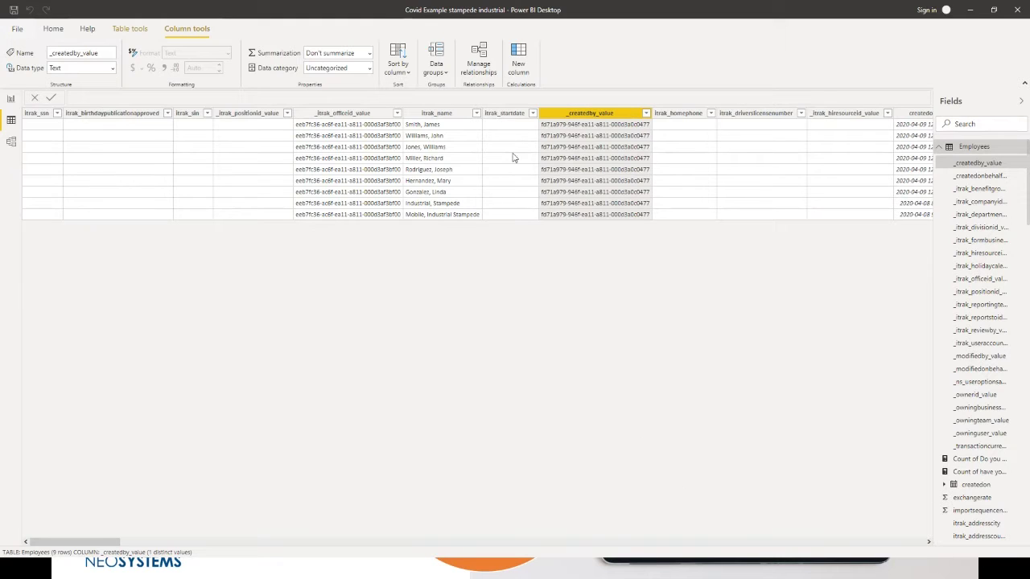
{"action": "left_click", "coordinate": [477, 114]}
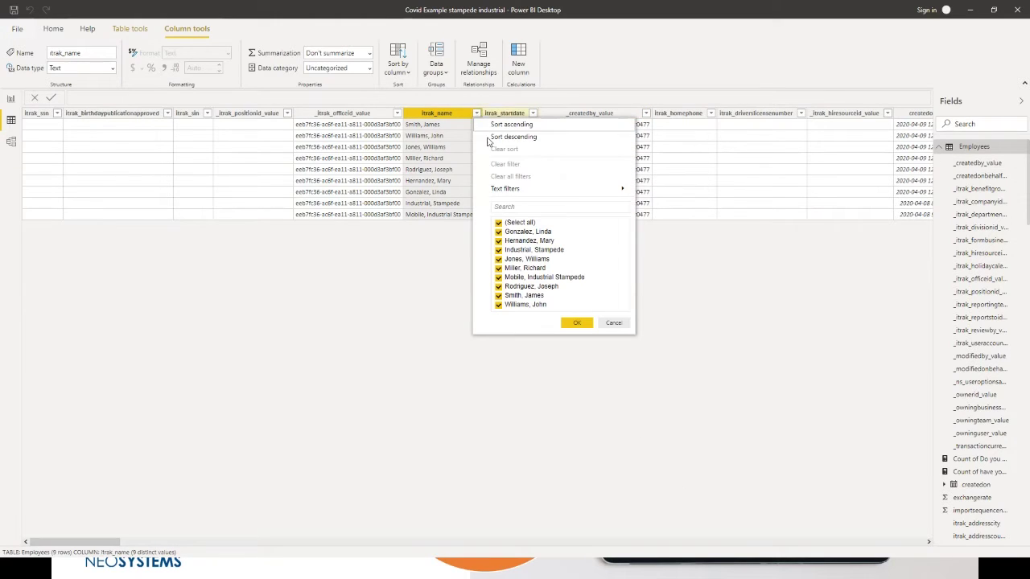
{"action": "left_click", "coordinate": [544, 287]}
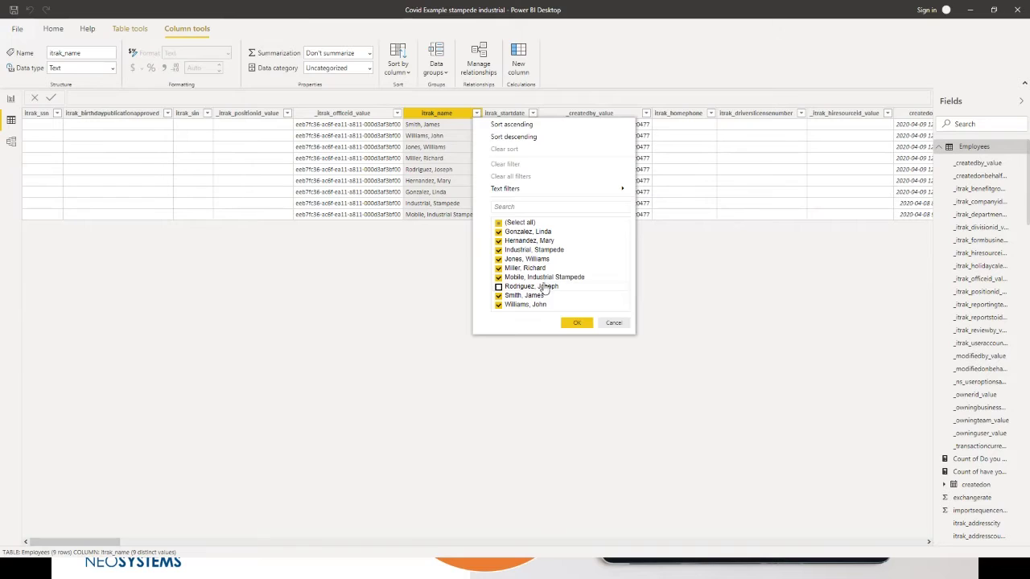
{"action": "left_click", "coordinate": [573, 323]}
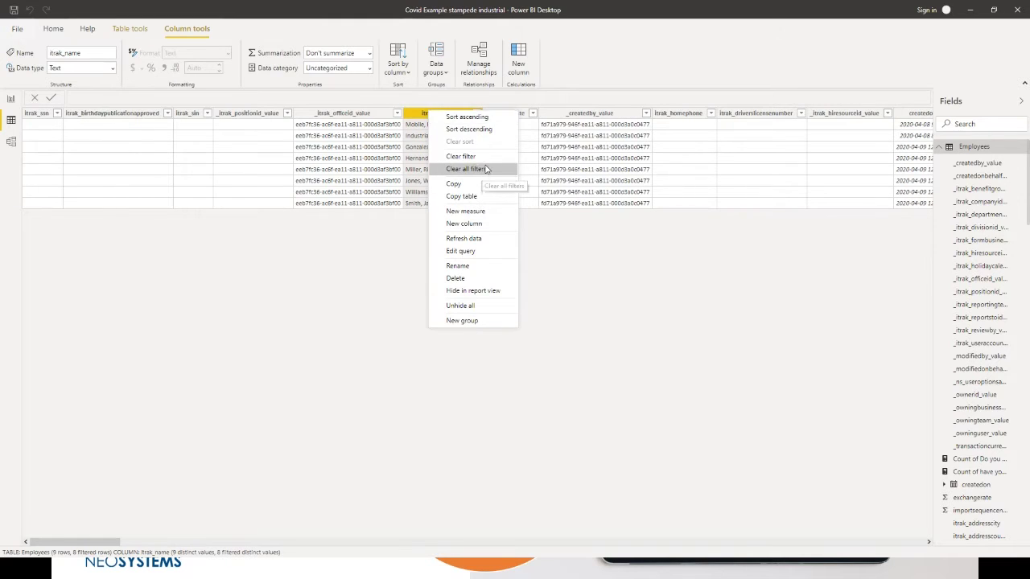
{"action": "left_click", "coordinate": [465, 168]}
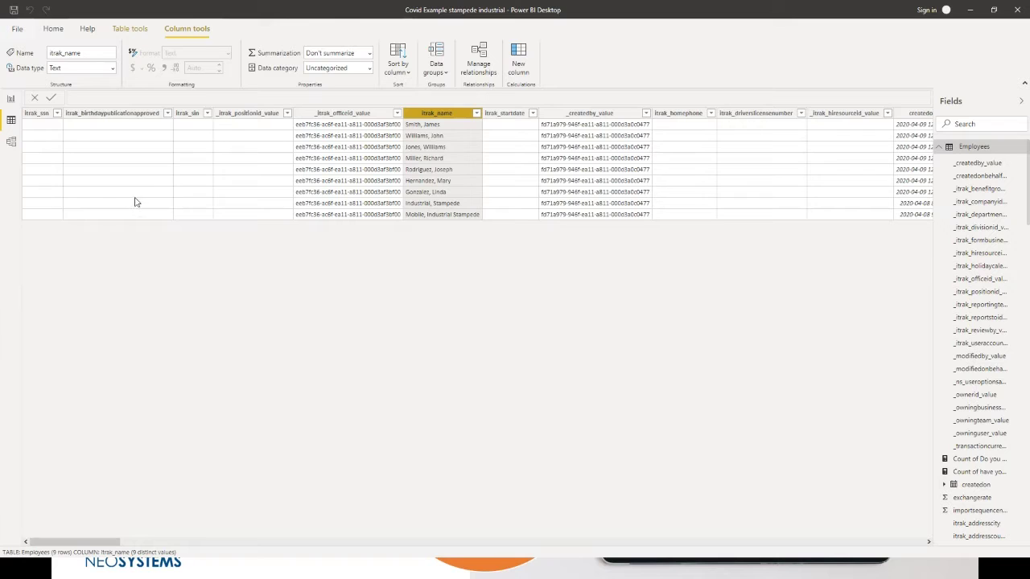
{"action": "left_click", "coordinate": [11, 142]}
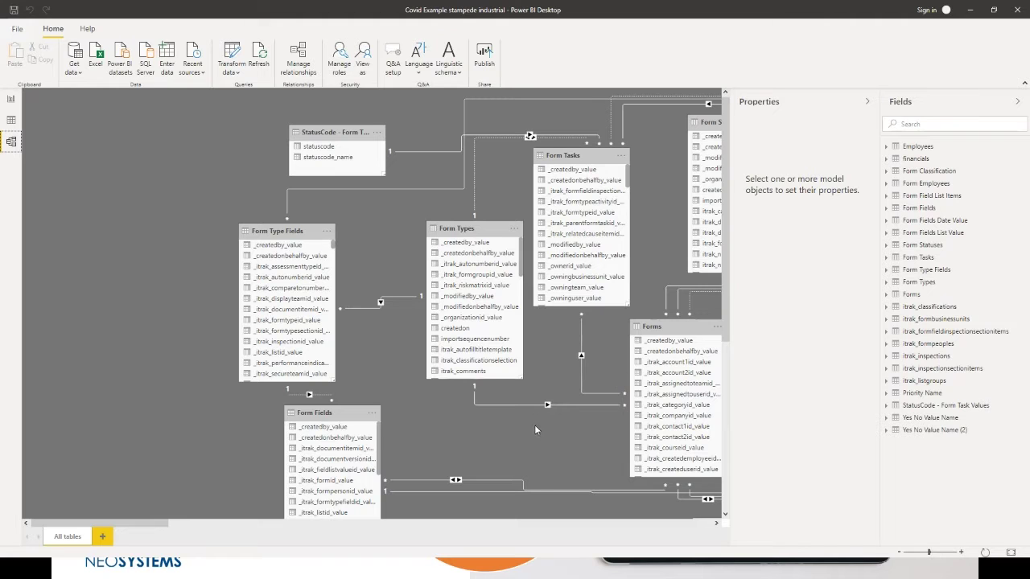
Pan and zoom out the model diagram to reveal Form Statuses, Form Employees and itrak_formpeoples
{"action": "left_click_drag", "start_coordinate": [535, 425], "coordinate": [369, 410]}
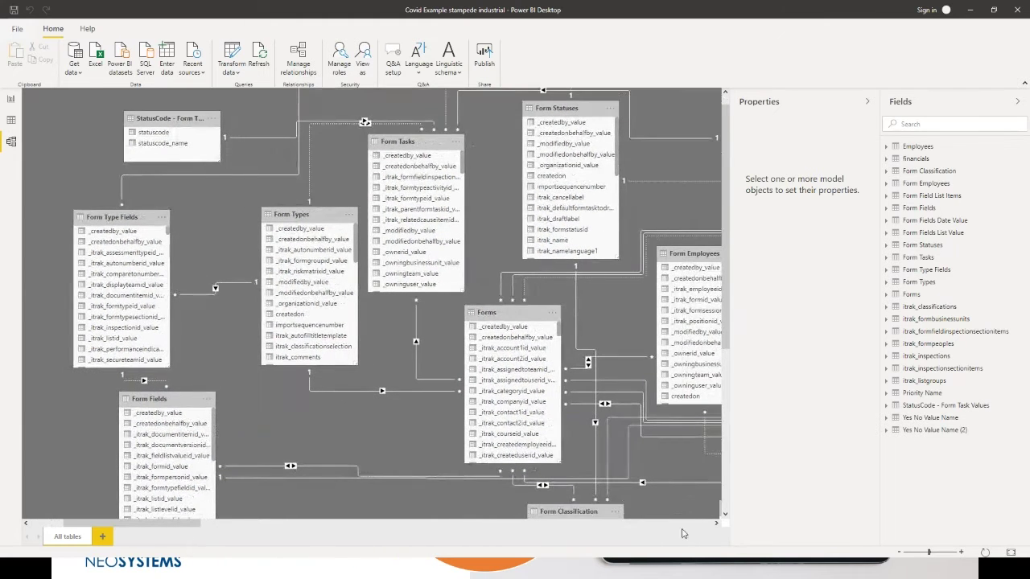
{"action": "left_click", "coordinate": [900, 552]}
{"action": "left_click", "coordinate": [900, 553]}
{"action": "left_click", "coordinate": [900, 553]}
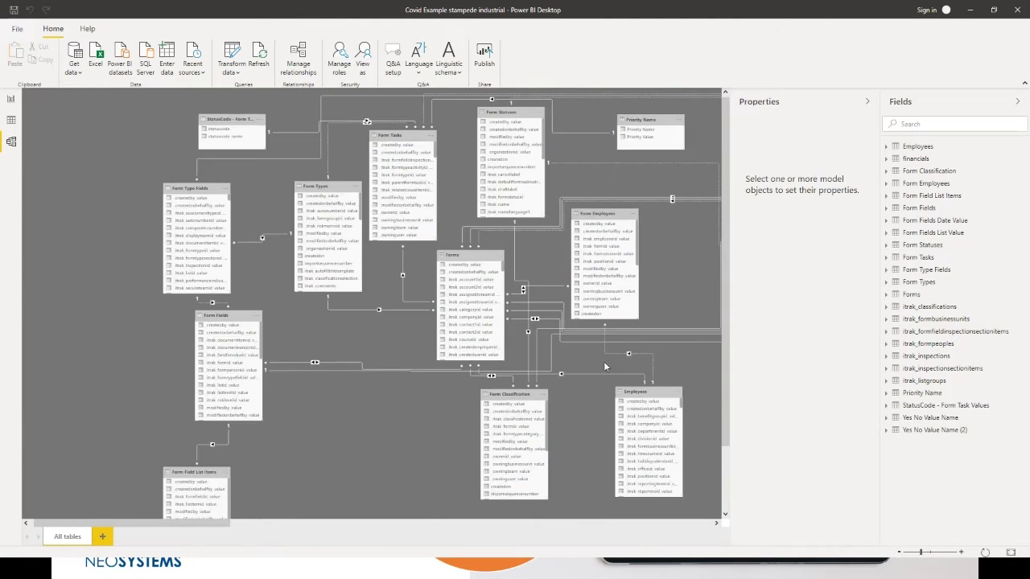
{"action": "left_click_drag", "start_coordinate": [689, 315], "coordinate": [541, 319]}
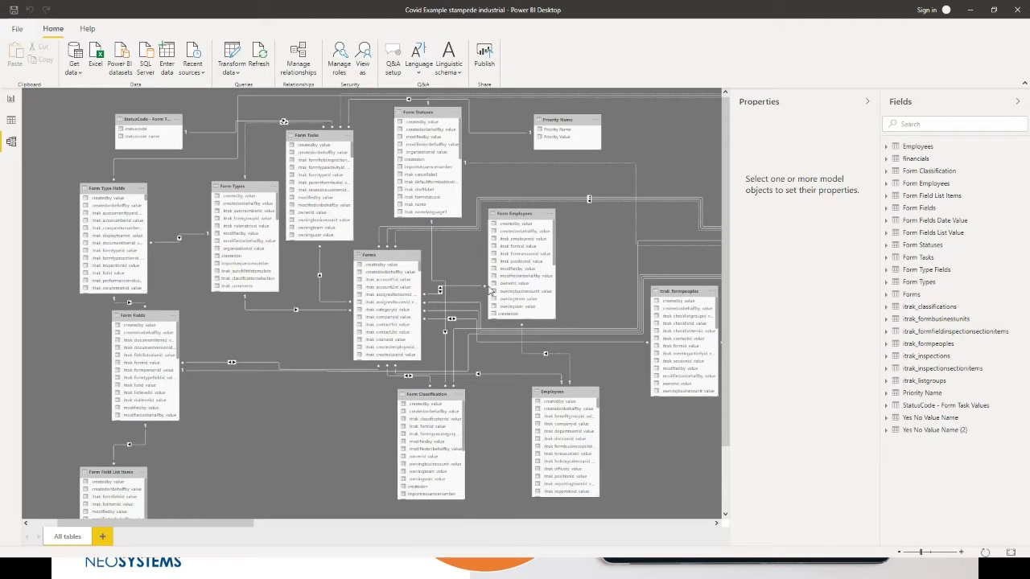
{"action": "scroll", "coordinate": [435, 273], "scroll_direction": "right", "scroll_amount": 4}
{"action": "scroll", "coordinate": [611, 249], "scroll_direction": "right", "scroll_amount": 1}
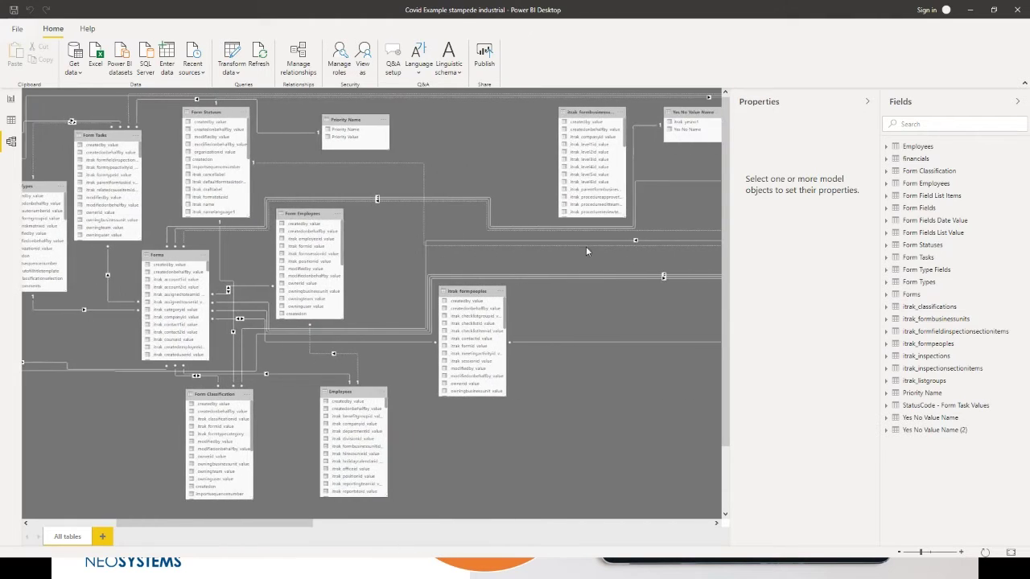
Nudge itrak_formbusinessunits left, scroll around the diagram, then return to Report view
{"action": "left_click_drag", "start_coordinate": [591, 112], "coordinate": [559, 104]}
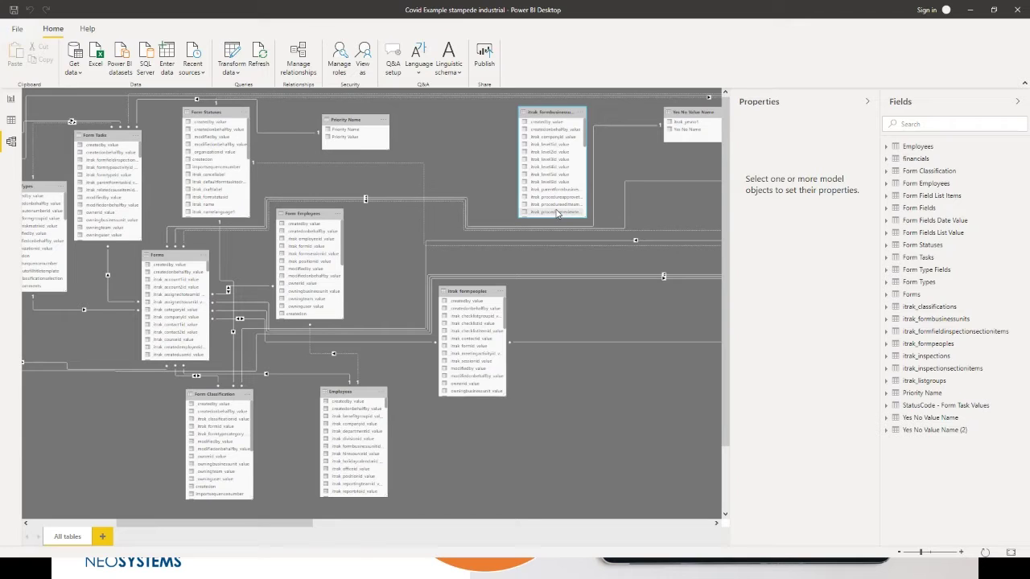
{"action": "scroll", "coordinate": [556, 161], "scroll_direction": "down", "scroll_amount": 4}
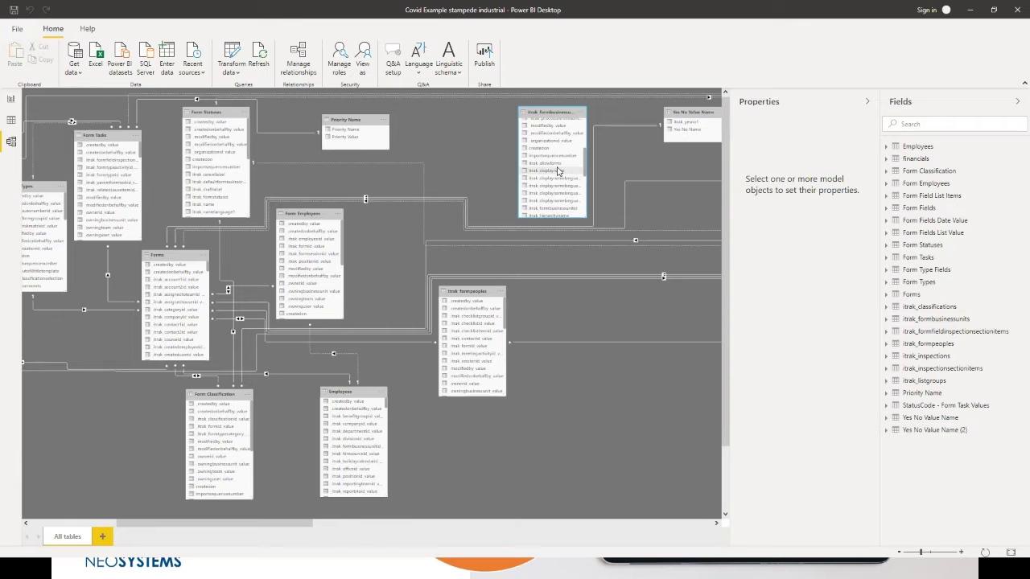
{"action": "scroll", "coordinate": [131, 331], "scroll_direction": "left", "scroll_amount": 2}
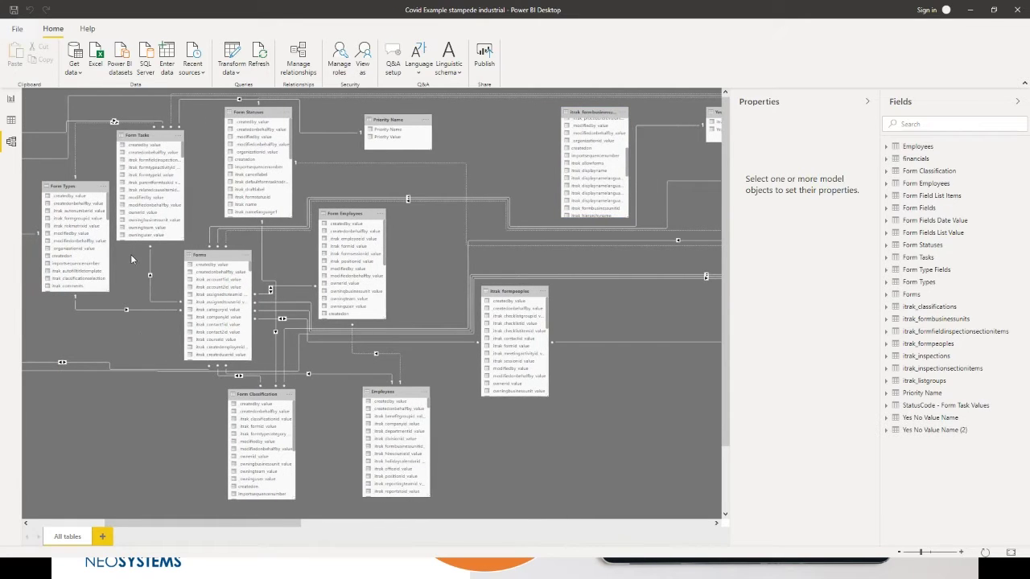
{"action": "scroll", "coordinate": [130, 254], "scroll_direction": "left", "scroll_amount": 6}
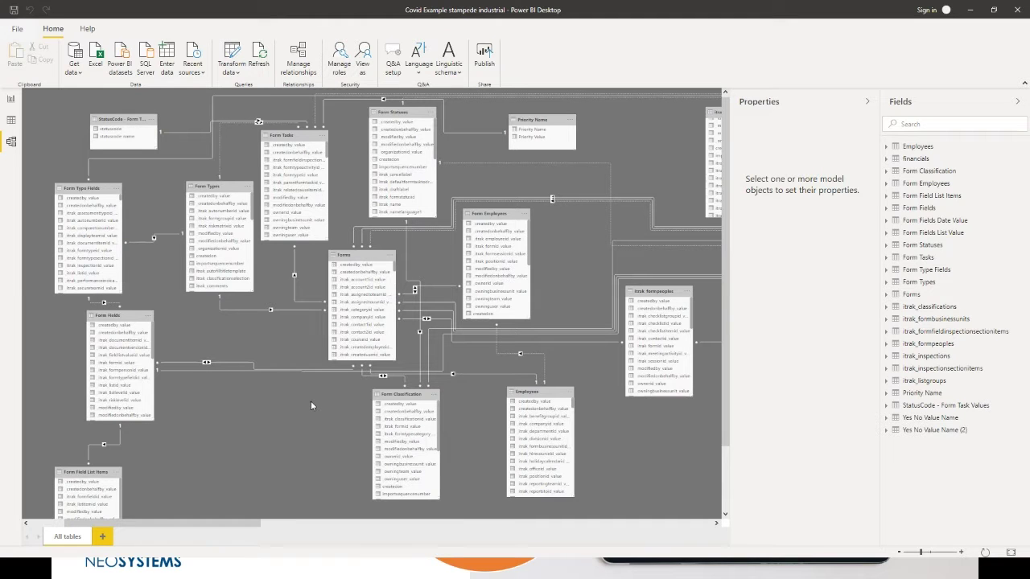
{"action": "left_click_drag", "start_coordinate": [315, 402], "coordinate": [208, 405]}
{"action": "scroll", "coordinate": [548, 443], "scroll_direction": "right", "scroll_amount": 10}
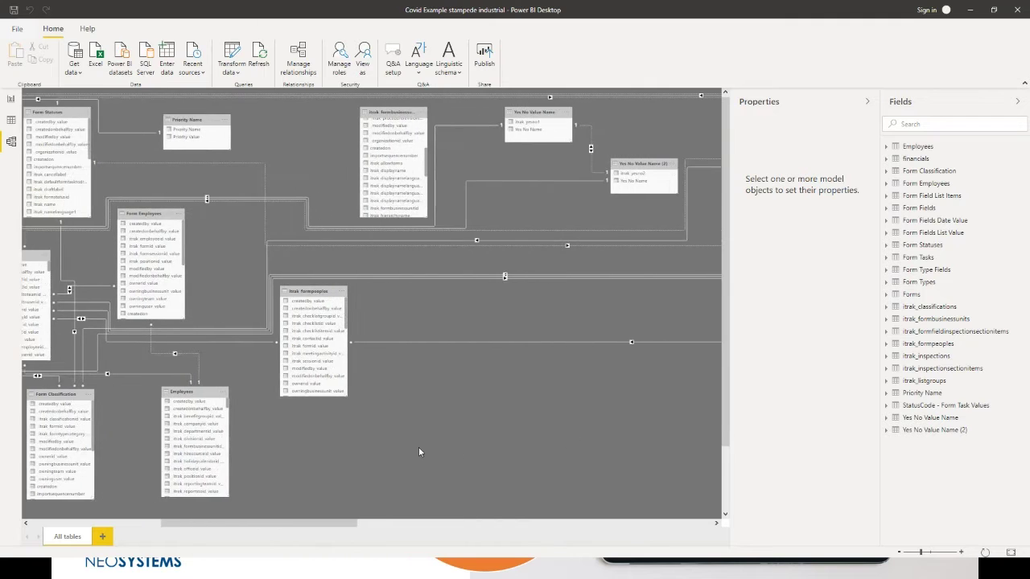
{"action": "scroll", "coordinate": [419, 452], "scroll_direction": "right", "scroll_amount": 15}
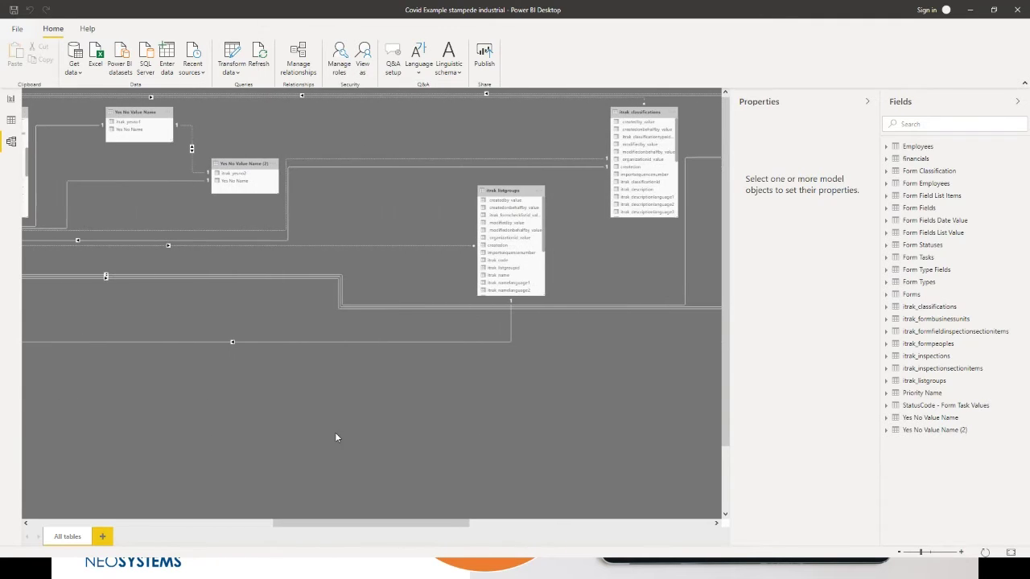
{"action": "scroll", "coordinate": [546, 475], "scroll_direction": "left", "scroll_amount": 20}
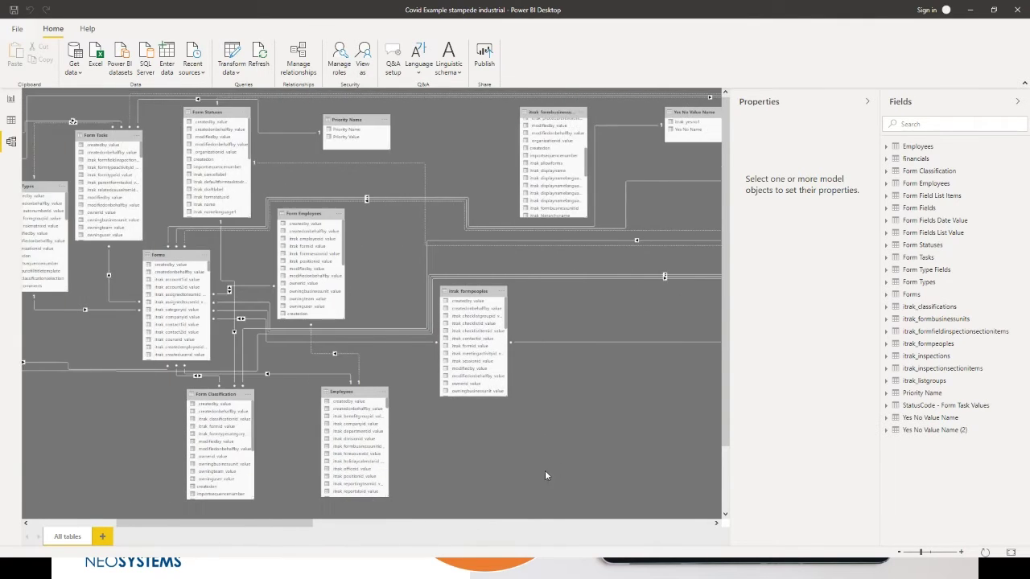
{"action": "scroll", "coordinate": [502, 479], "scroll_direction": "left", "scroll_amount": 3}
{"action": "left_click", "coordinate": [11, 99]}
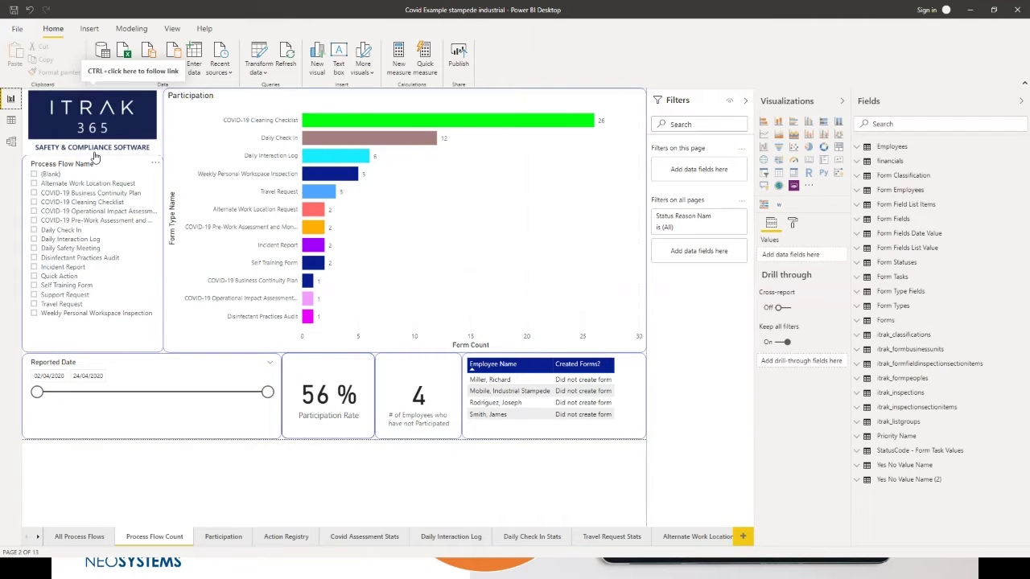
Show the All Process Flows page, then start opening Transform data
{"action": "left_click", "coordinate": [78, 537]}
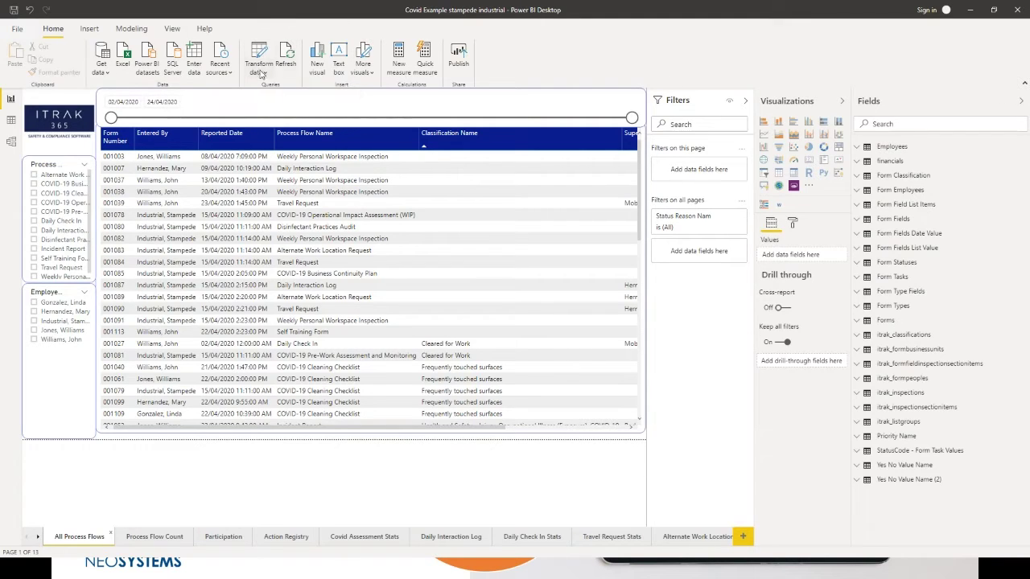
{"action": "left_click", "coordinate": [255, 55]}
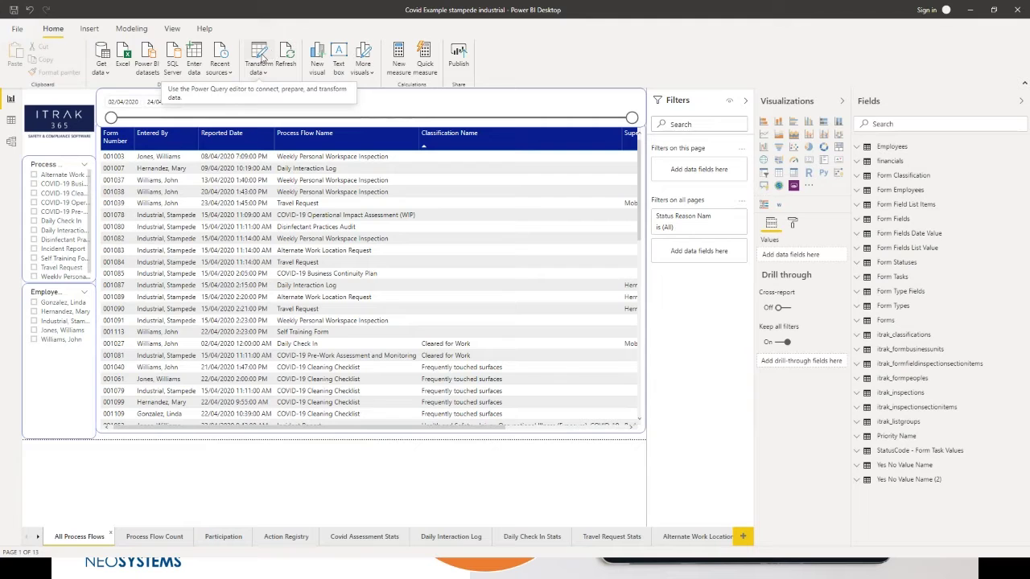
Open the Power Query Editor on Employees and list recent sources like Financial Sample.xlsx
{"action": "left_click", "coordinate": [260, 56]}
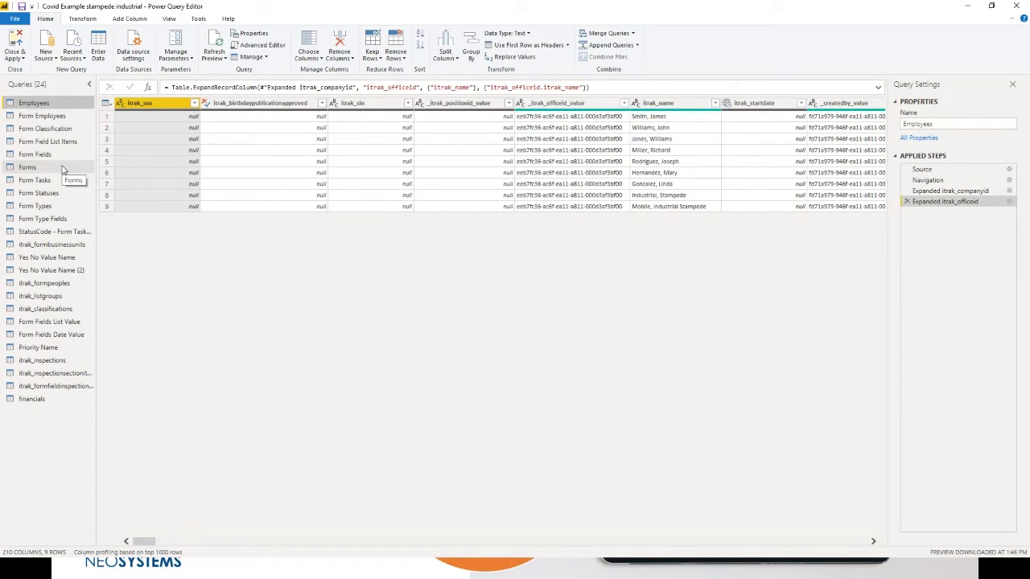
{"action": "left_click", "coordinate": [78, 61]}
{"action": "left_click", "coordinate": [98, 111]}
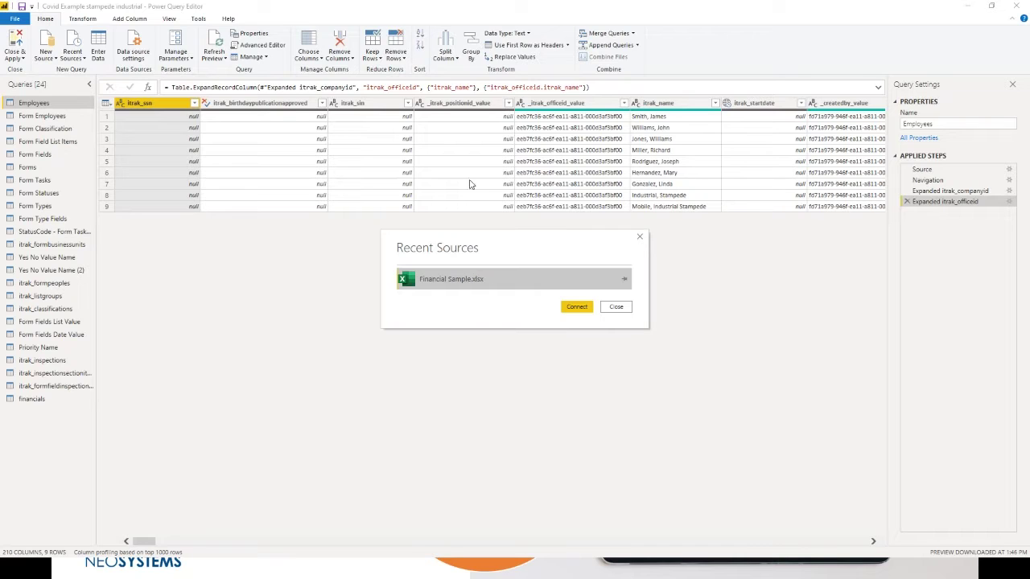
{"action": "left_click", "coordinate": [612, 309]}
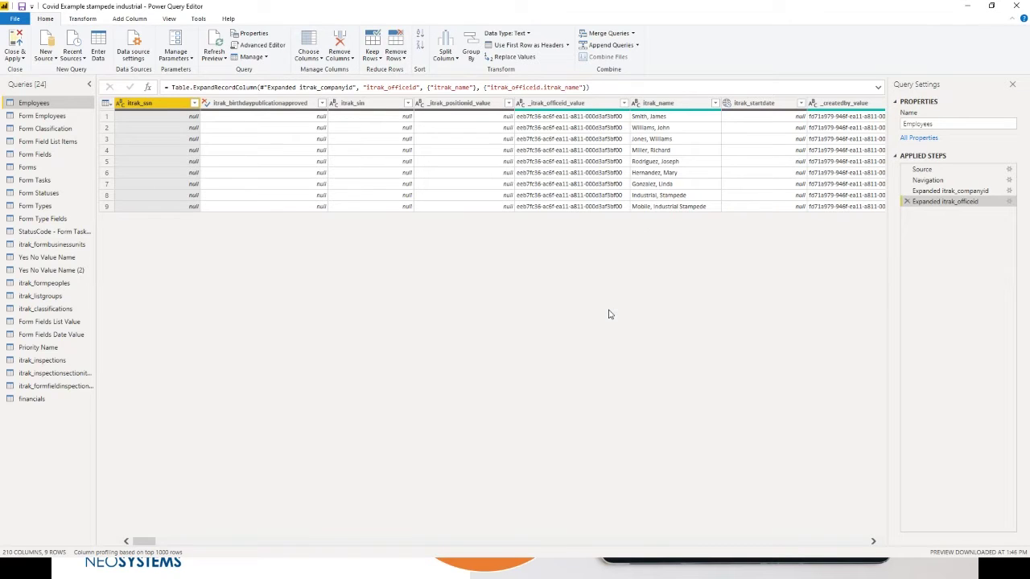
{"action": "left_click", "coordinate": [45, 56]}
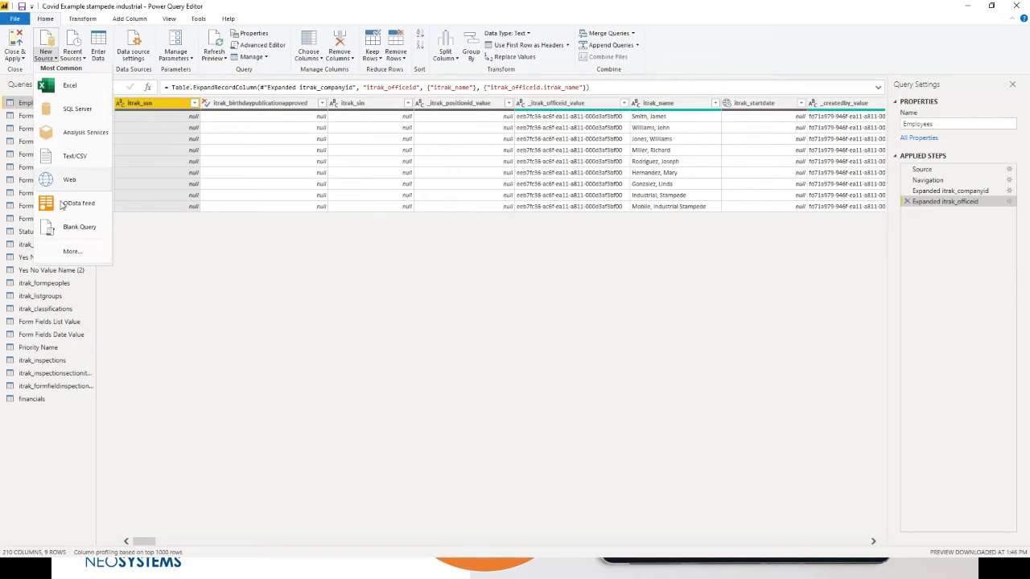
{"action": "left_click", "coordinate": [72, 252]}
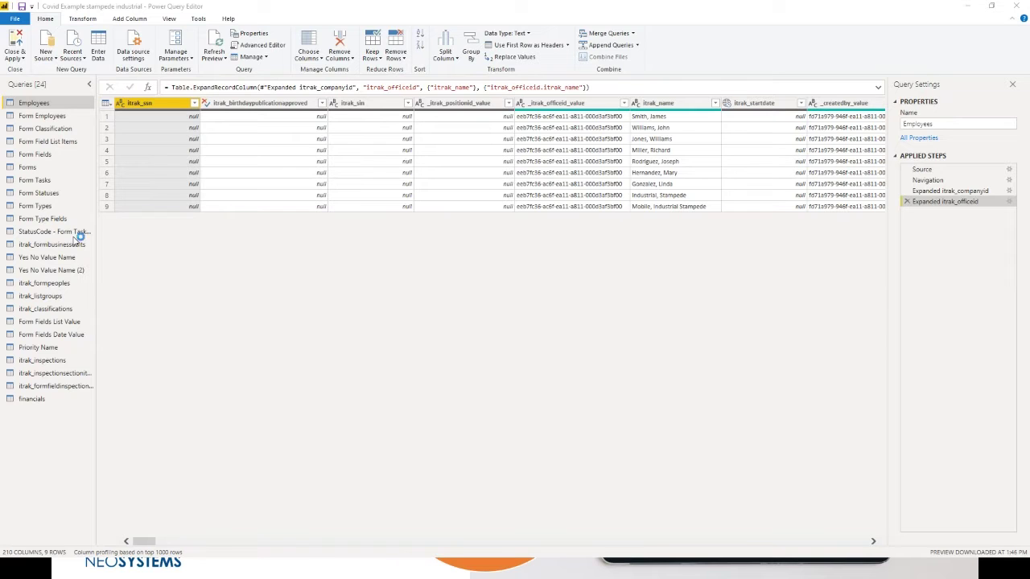
{"action": "scroll", "coordinate": [545, 226], "scroll_direction": "down", "scroll_amount": 1}
{"action": "scroll", "coordinate": [545, 226], "scroll_direction": "down", "scroll_amount": 15}
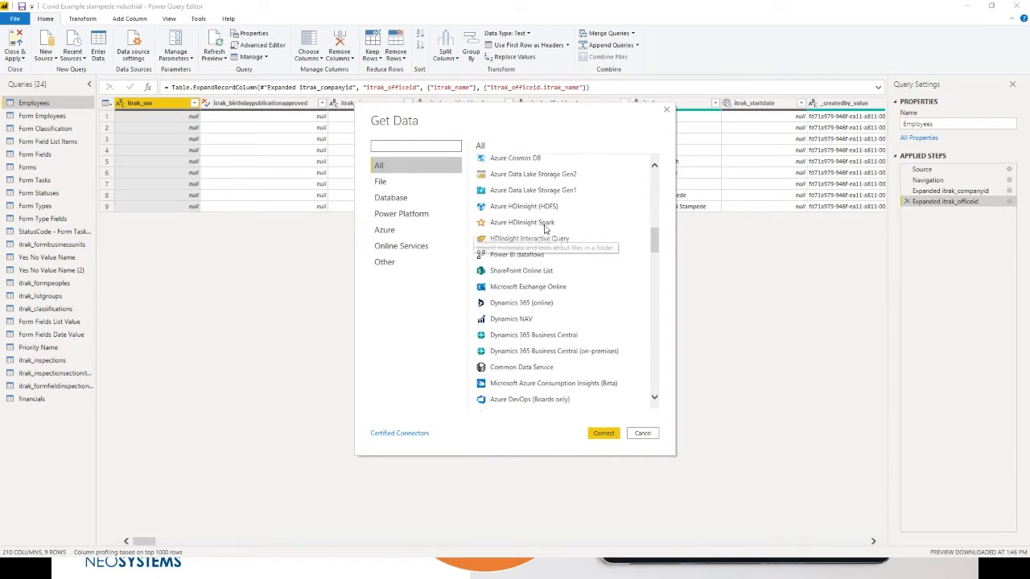
{"action": "left_click", "coordinate": [655, 434]}
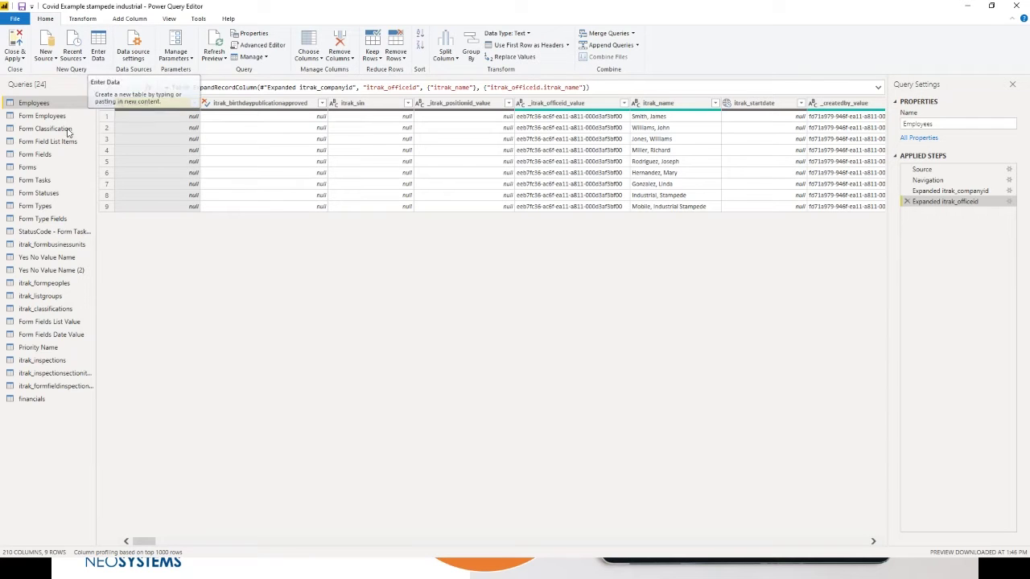
Select StatusCode - Form Task Values and start a new table with a Test Value column holding an employee name
{"action": "left_click", "coordinate": [36, 232]}
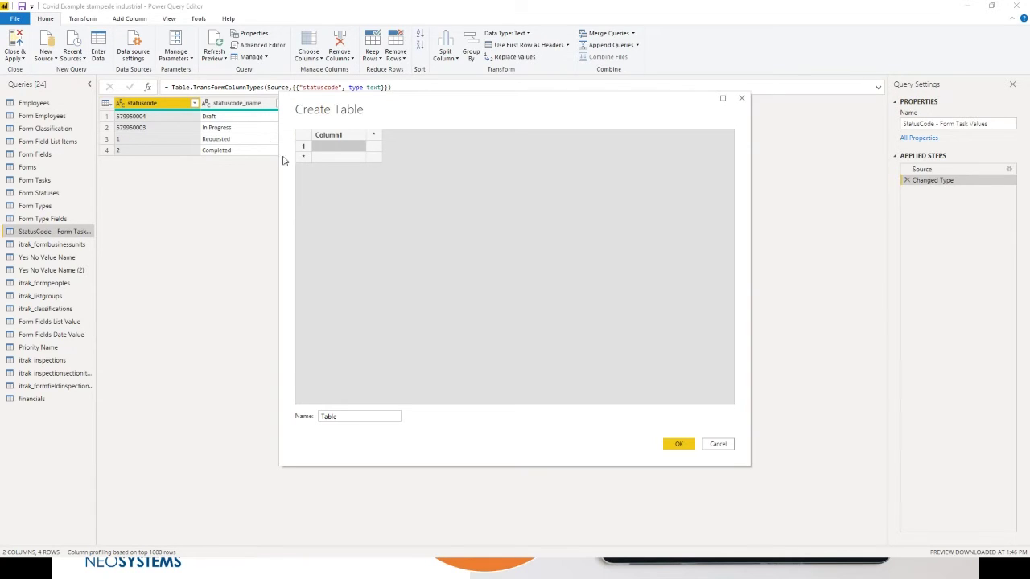
{"action": "double_click", "coordinate": [326, 136]}
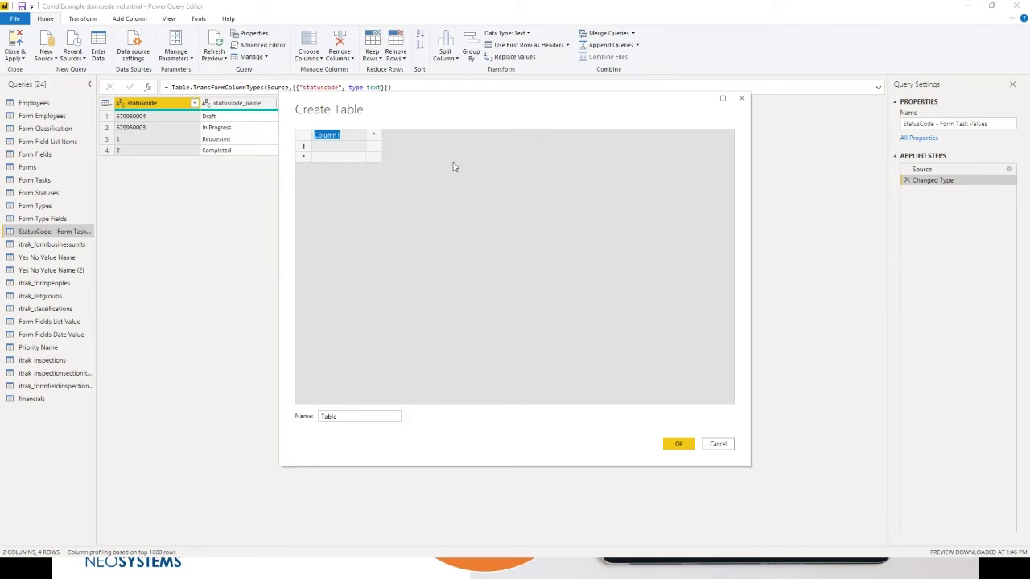
{"action": "type", "text": "Test Value"}
{"action": "left_click", "coordinate": [348, 146]}
{"action": "left_click", "coordinate": [347, 147]}
{"action": "type", "text": "Tom"}
Add an Employee Optionset column with values 1 and 2, a second employee row, and create the table
{"action": "left_click", "coordinate": [372, 136]}
{"action": "type", "text": "Emp"}
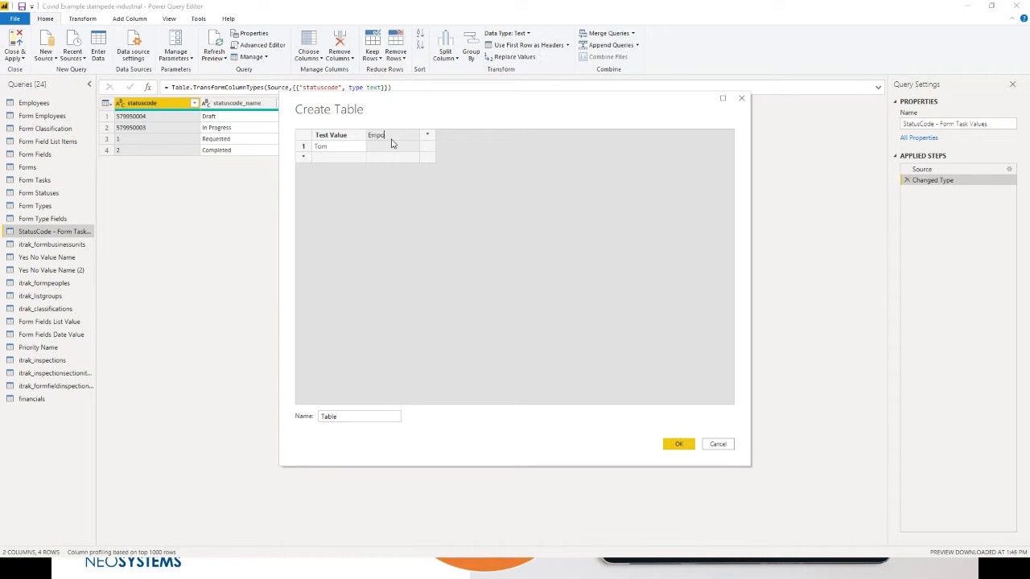
{"action": "type", "text": "loyee"}
{"action": "type", "text": " Op"}
{"action": "type", "text": "tionset"}
{"action": "left_click", "coordinate": [393, 150]}
{"action": "type", "text": "1"}
{"action": "left_click", "coordinate": [351, 164]}
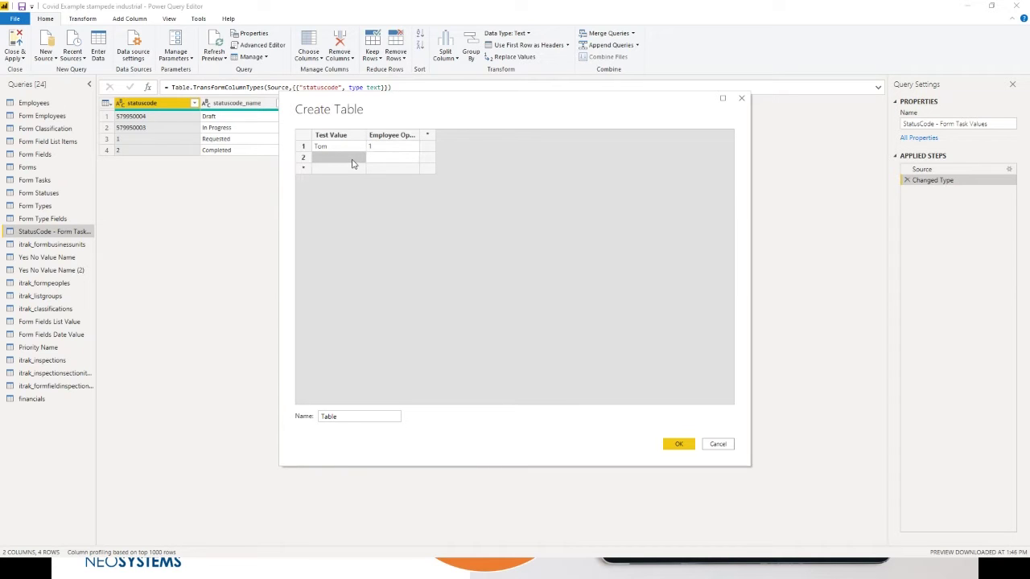
{"action": "type", "text": "Darren"}
{"action": "key", "text": "Tab"}
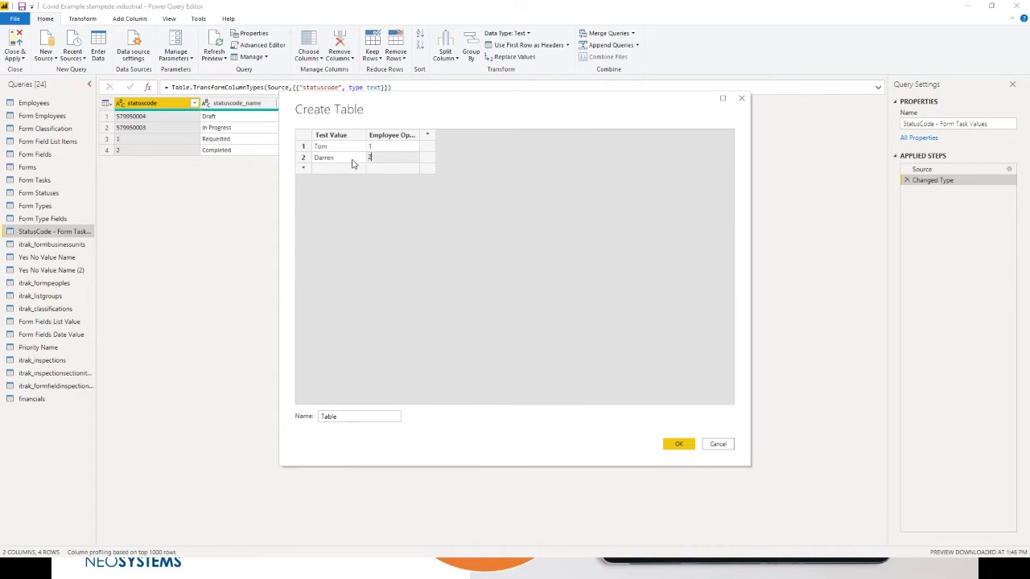
{"action": "type", "text": "2"}
{"action": "left_click", "coordinate": [679, 444]}
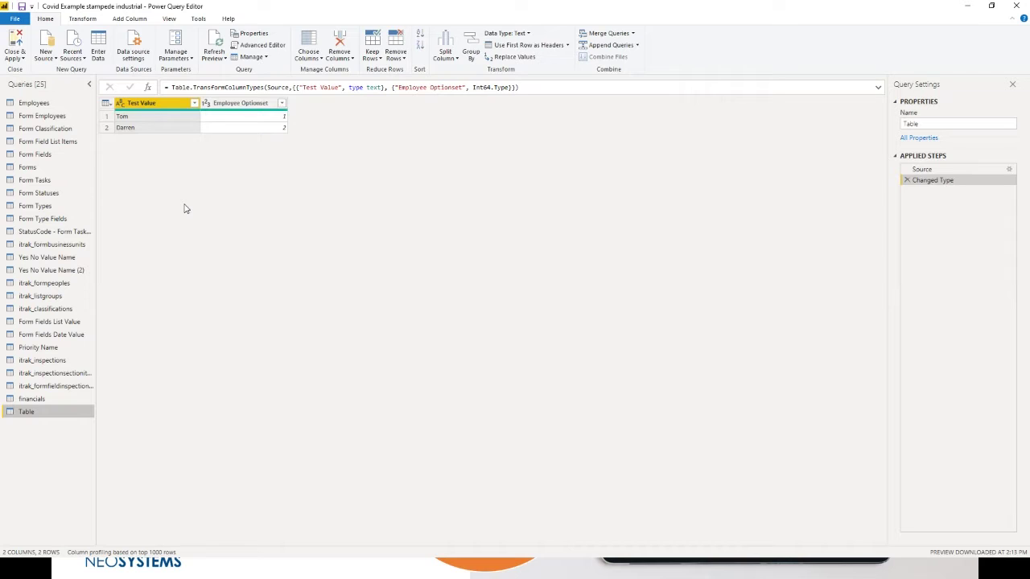
Check the Table query's types: Test Value is text, Employee Optionset is whole number
{"action": "left_click", "coordinate": [242, 129]}
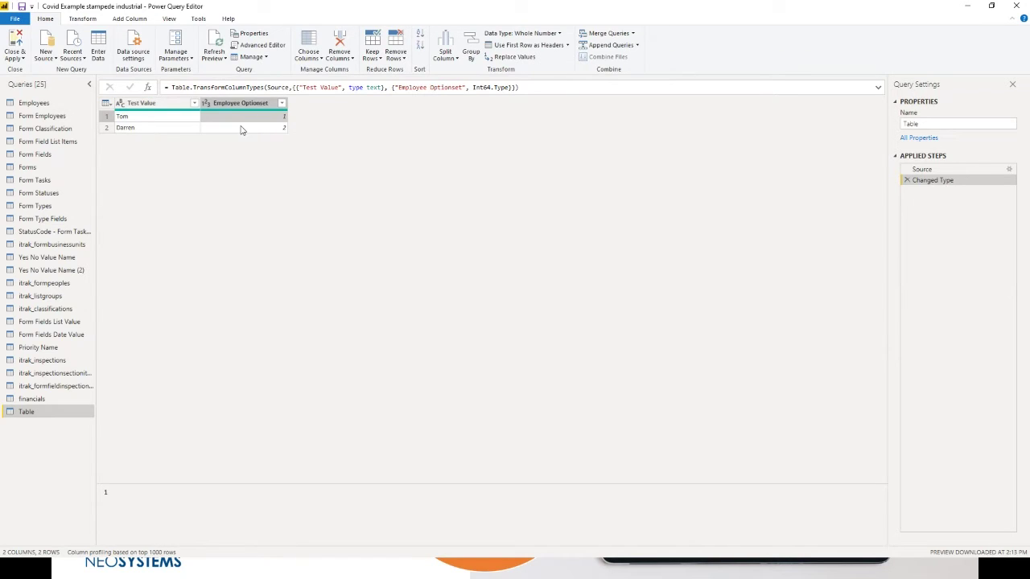
{"action": "left_click", "coordinate": [169, 121]}
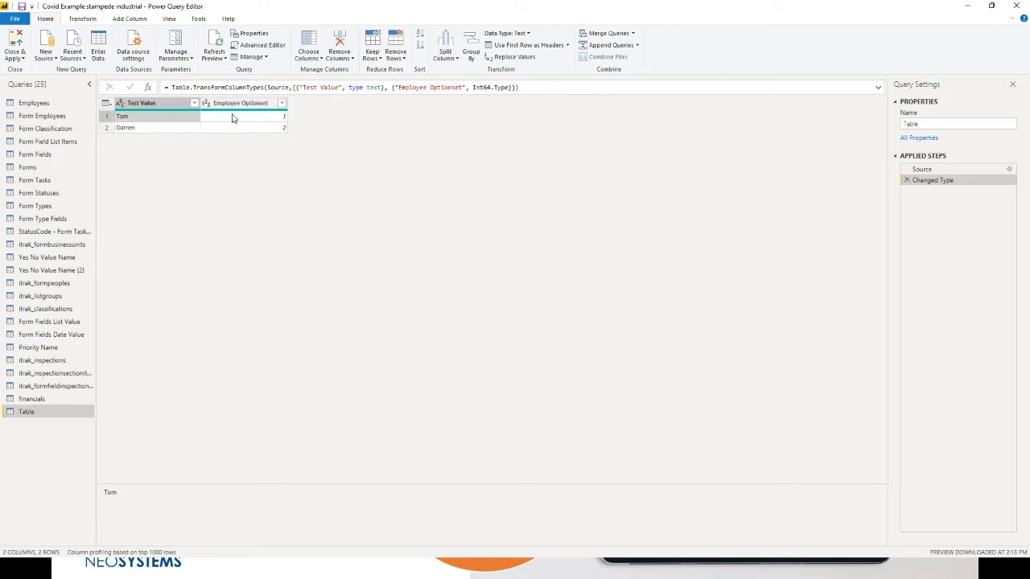
{"action": "left_click", "coordinate": [236, 119]}
{"action": "left_click", "coordinate": [166, 120]}
{"action": "left_click", "coordinate": [160, 129]}
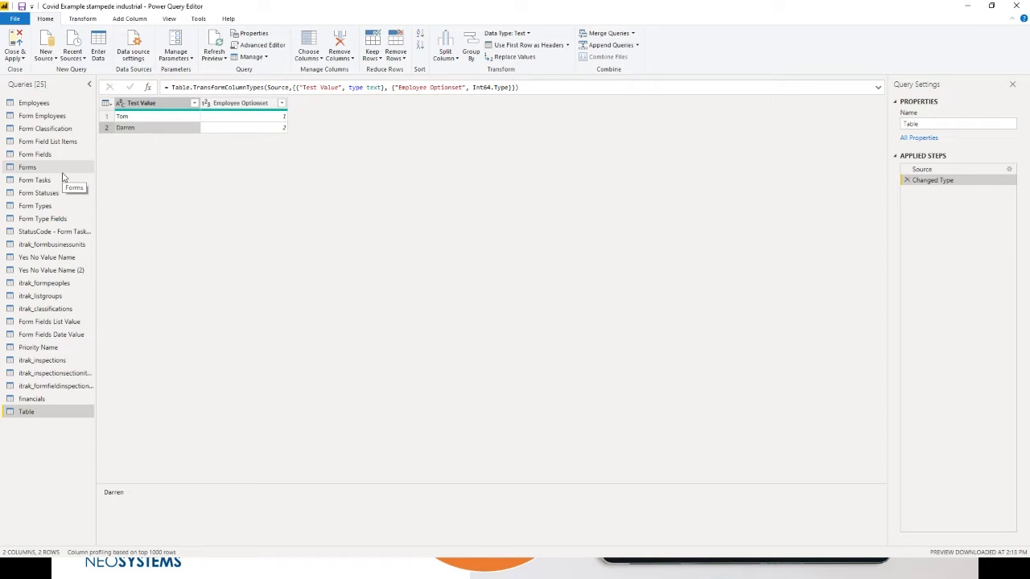
{"action": "left_click", "coordinate": [238, 131]}
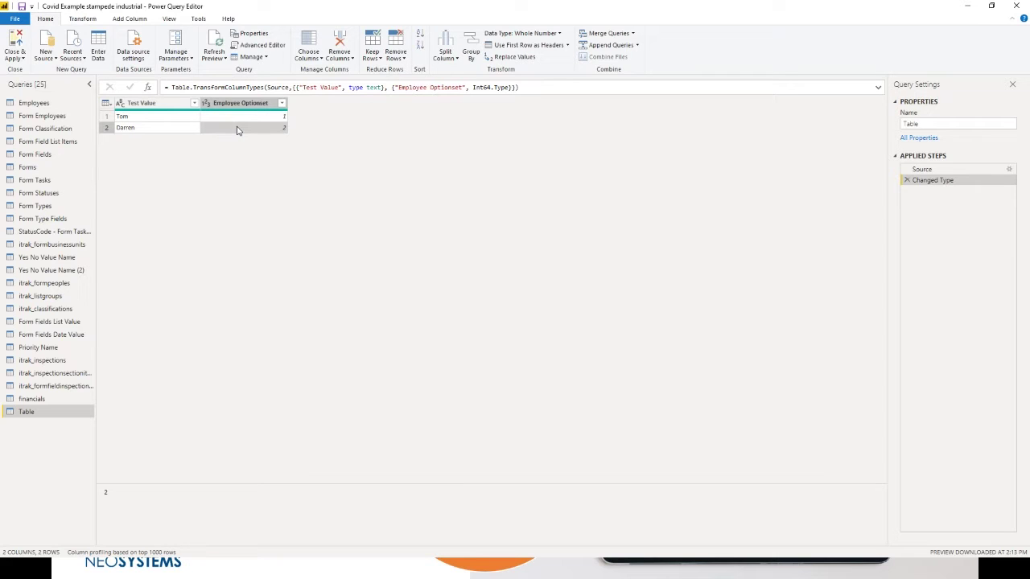
In Data source settings, start changing the Dynamics 365 web API source, then cancel
{"action": "left_click", "coordinate": [132, 51]}
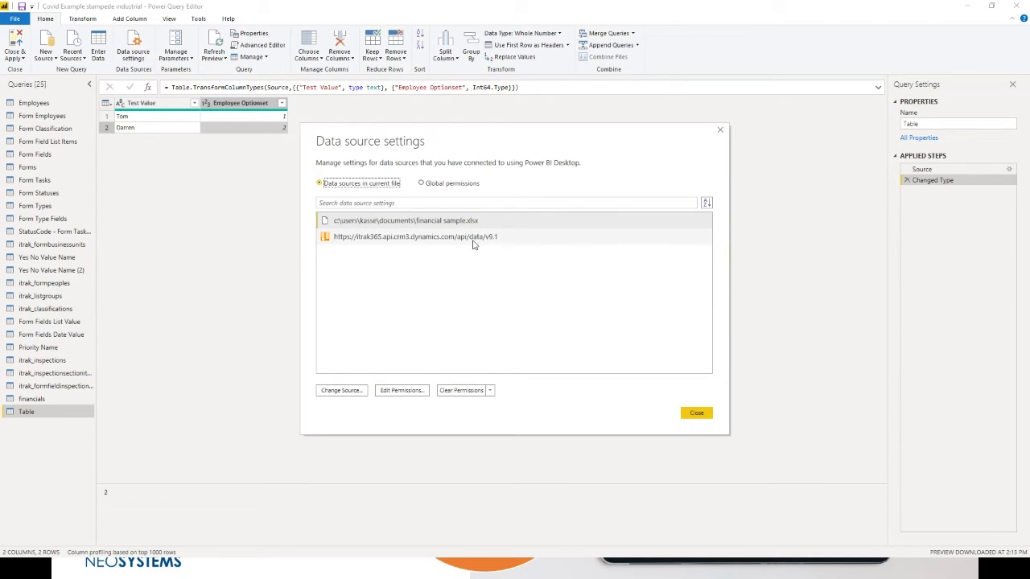
{"action": "left_click", "coordinate": [474, 239]}
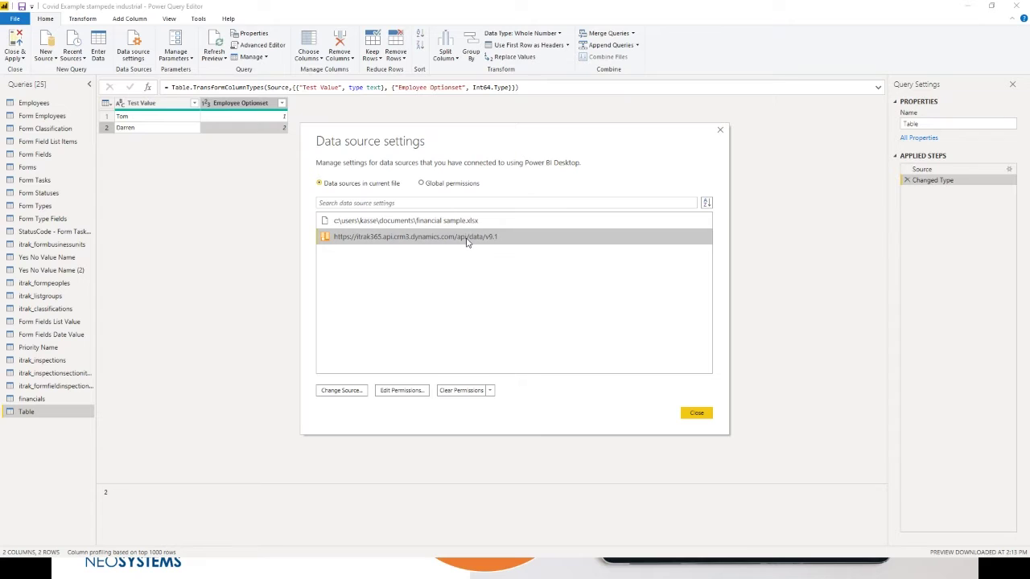
{"action": "left_click", "coordinate": [354, 392]}
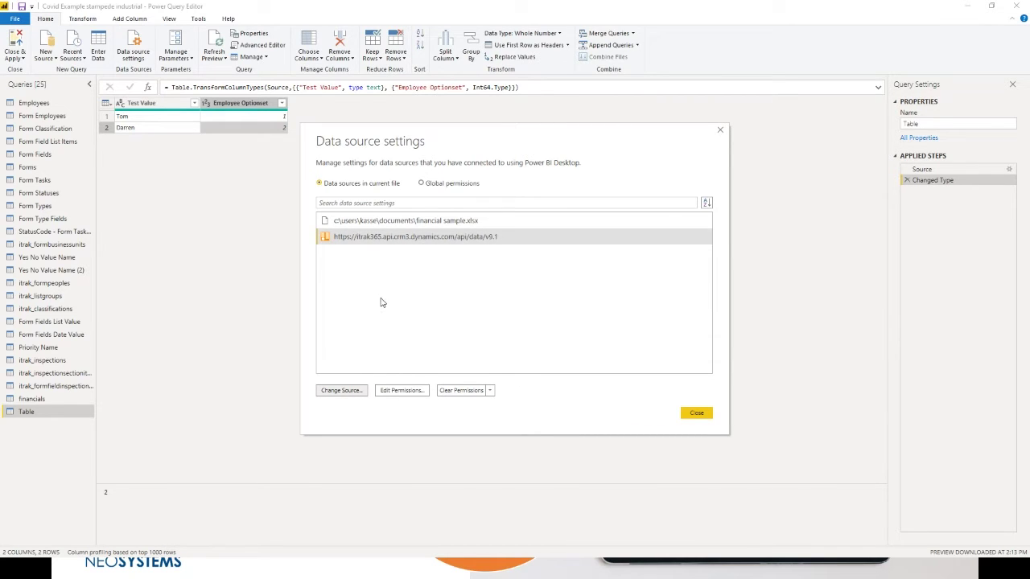
{"action": "left_click", "coordinate": [359, 283]}
{"action": "left_click_drag", "start_coordinate": [359, 283], "coordinate": [520, 284]}
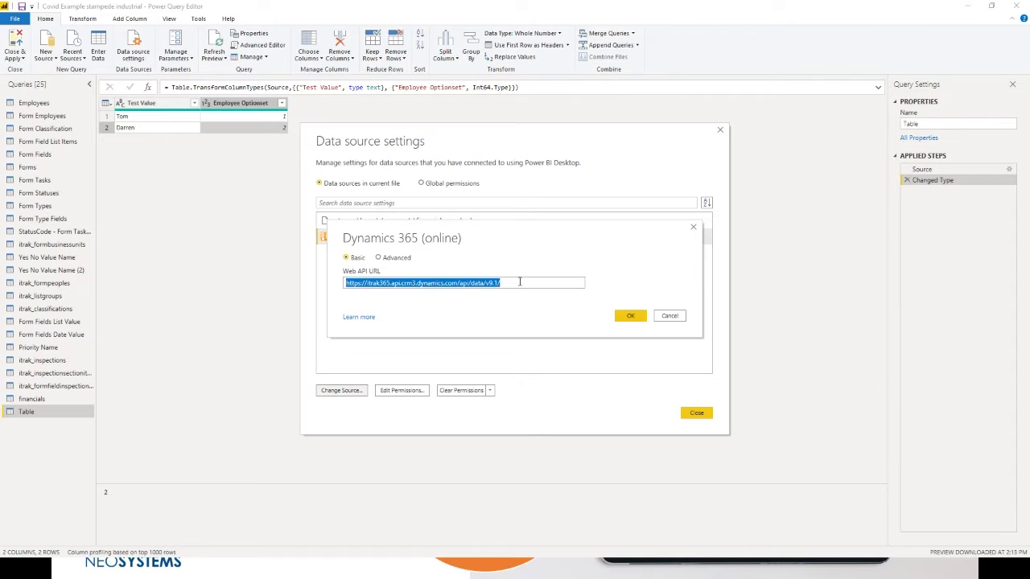
{"action": "left_click", "coordinate": [542, 283]}
Review the Dynamics 365 source's permissions without changes and close Data source settings
{"action": "left_click", "coordinate": [676, 318]}
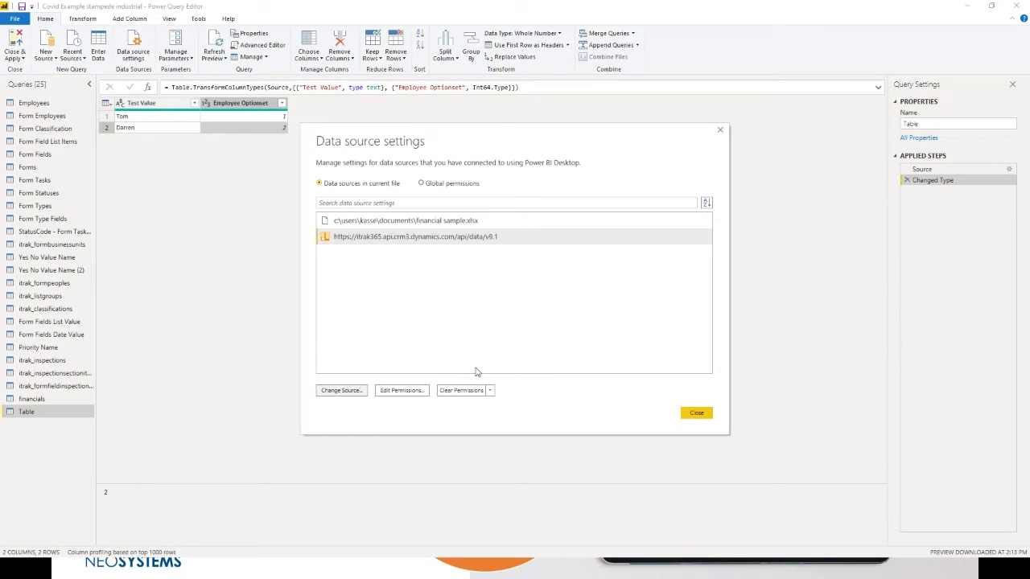
{"action": "left_click", "coordinate": [409, 392]}
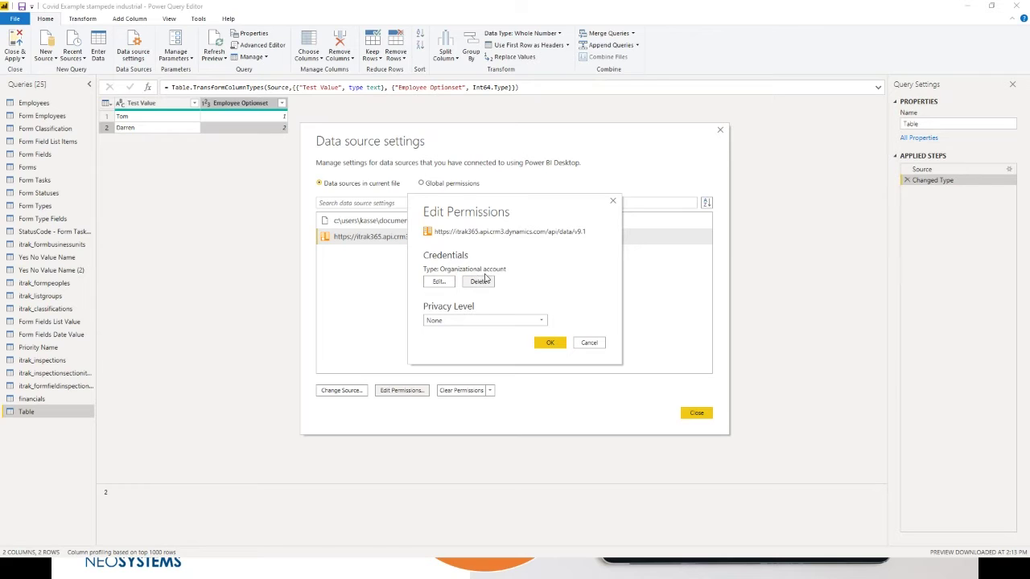
{"action": "left_click", "coordinate": [590, 344]}
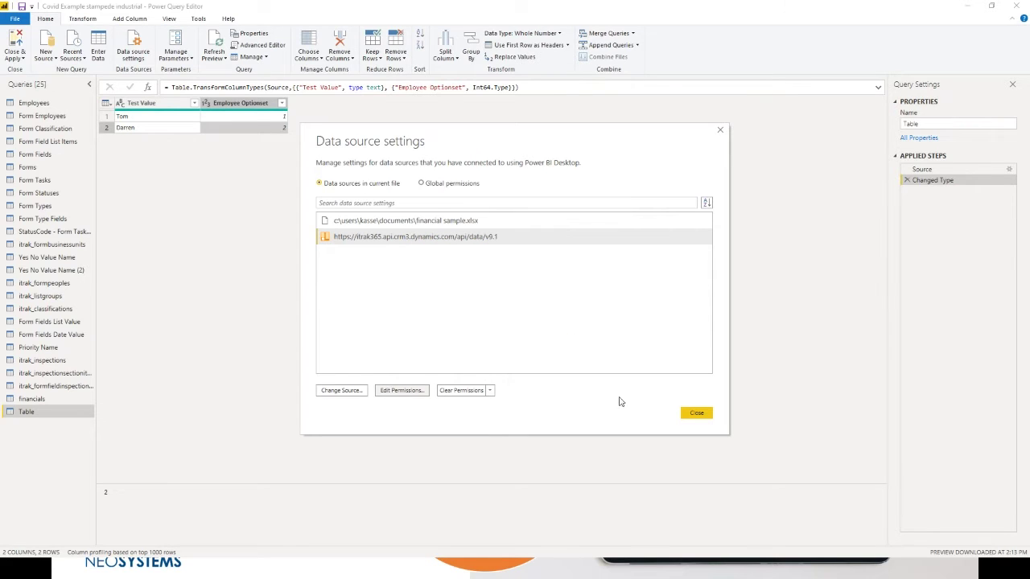
{"action": "left_click", "coordinate": [696, 413]}
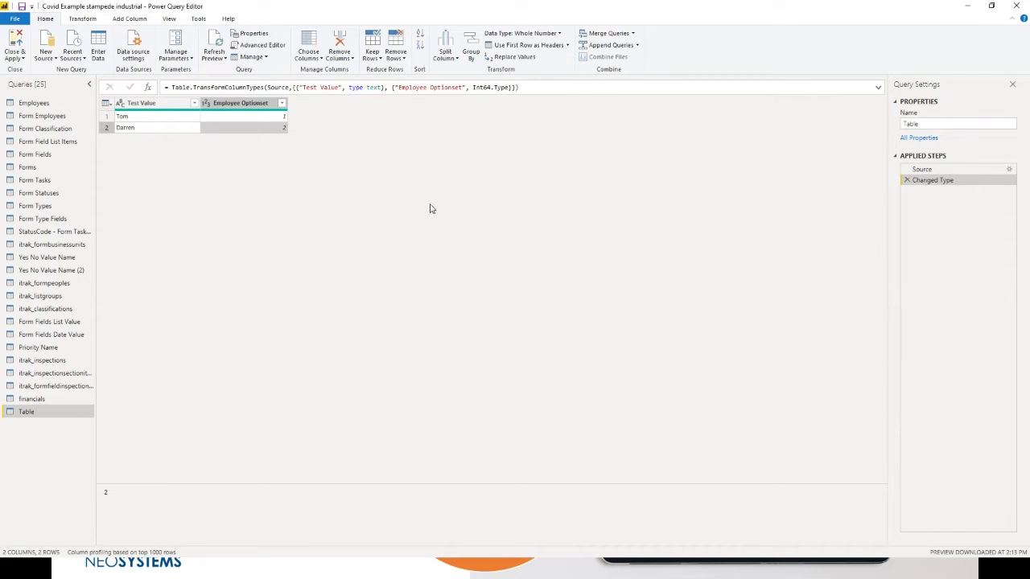
Uncheck Include in report refresh for the Forms query and reopen its menu to confirm
{"action": "right_click", "coordinate": [45, 171]}
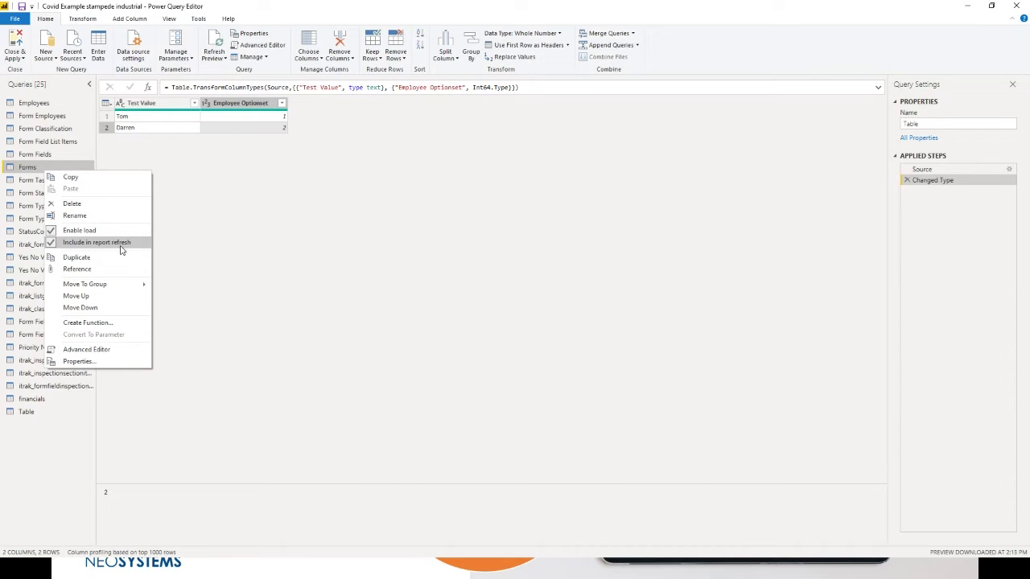
{"action": "left_click", "coordinate": [121, 244]}
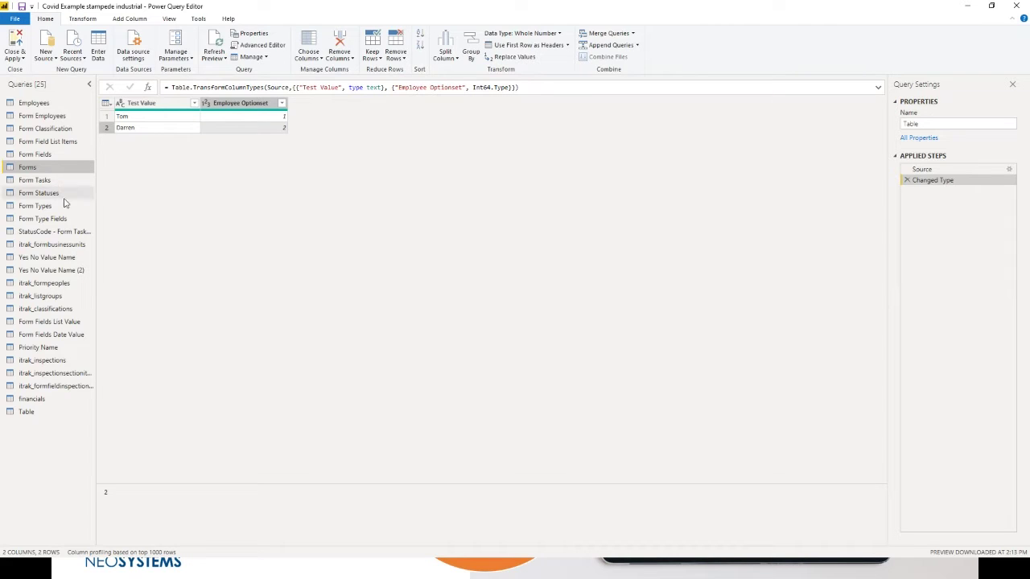
{"action": "right_click", "coordinate": [54, 174]}
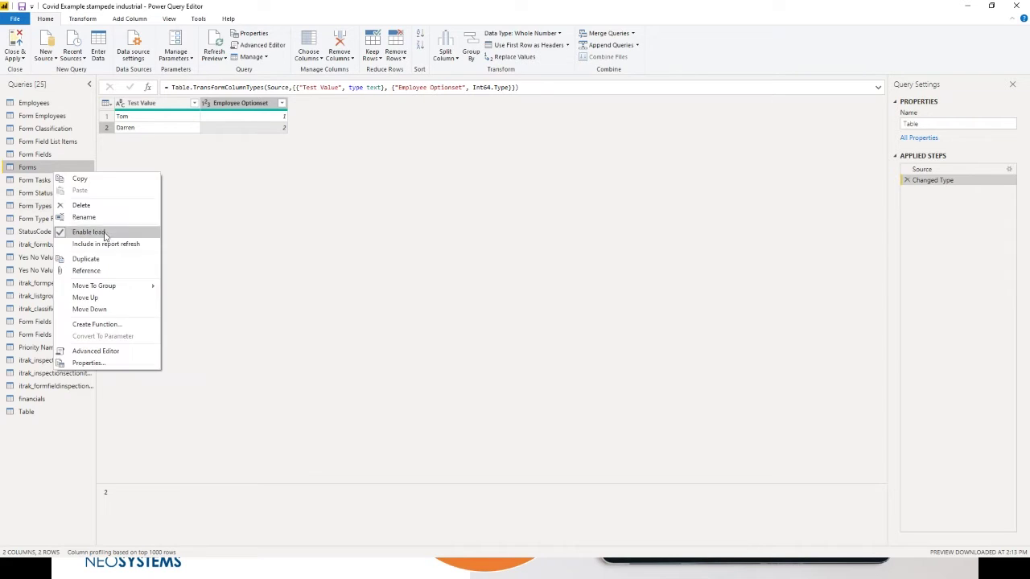
{"action": "left_click", "coordinate": [216, 181]}
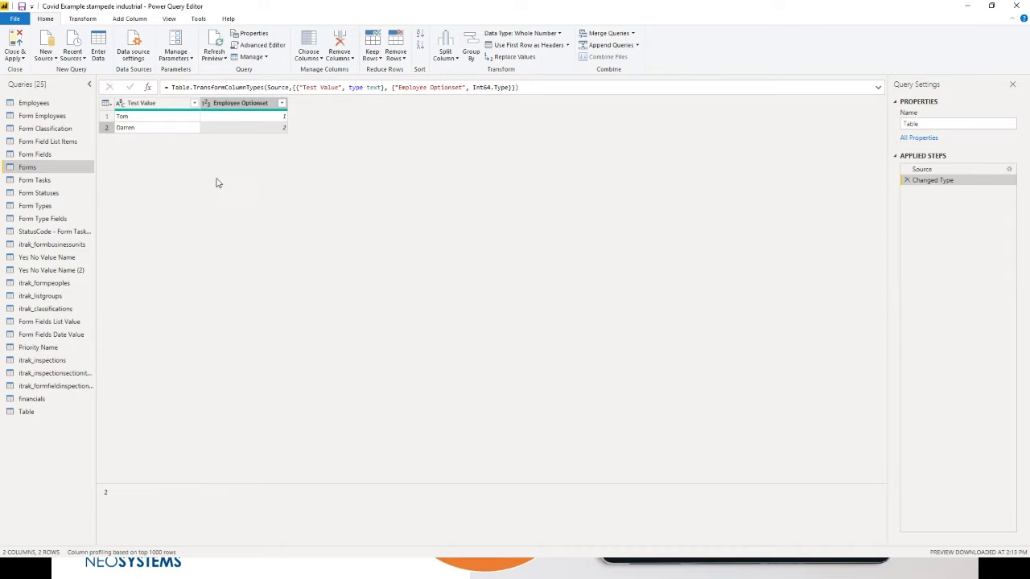
{"action": "right_click", "coordinate": [65, 169]}
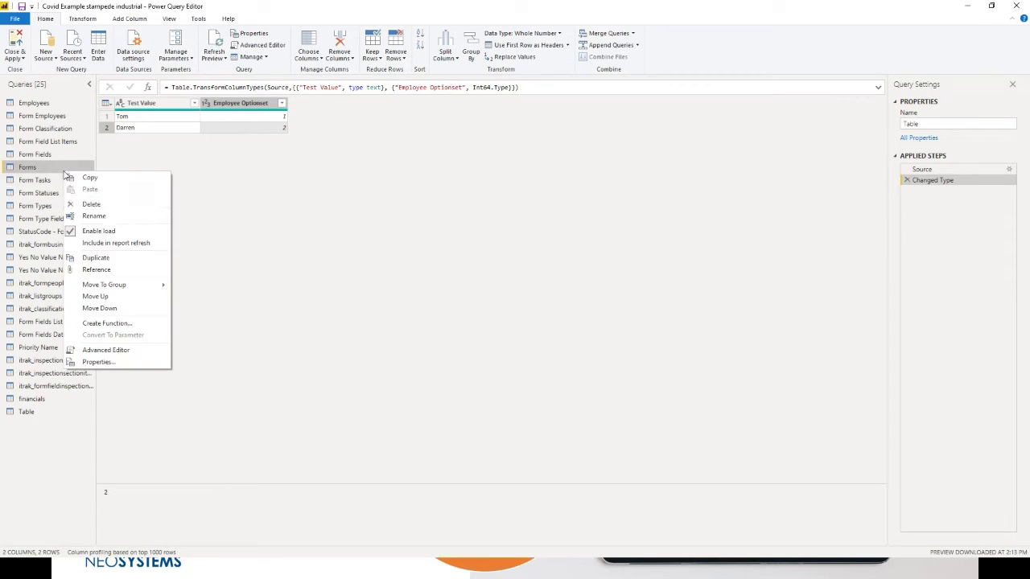
{"action": "left_click", "coordinate": [105, 244]}
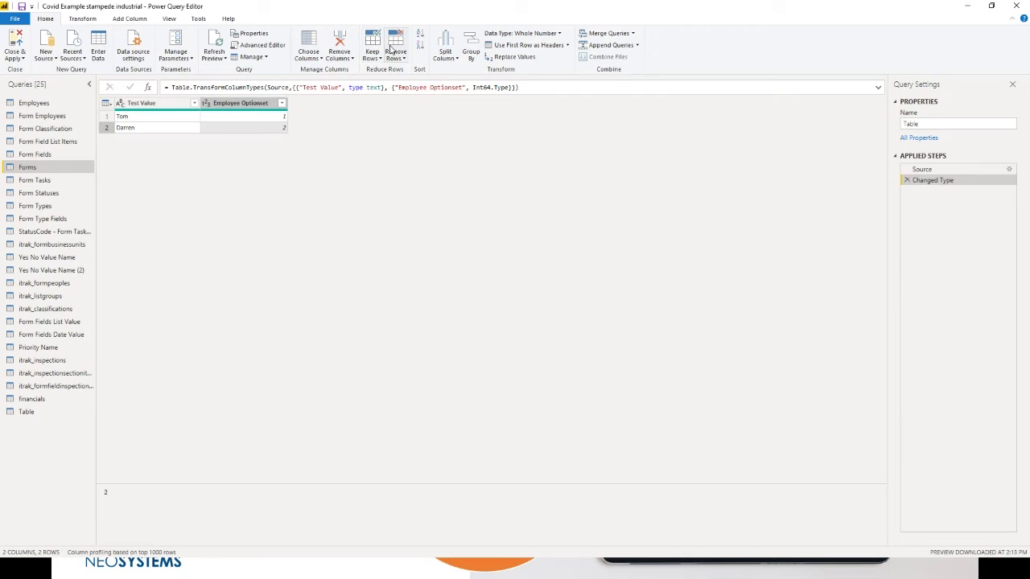
In the Employees query, use Choose Columns to keep only itrak_ssn and itrak_sin
{"action": "left_click", "coordinate": [72, 103]}
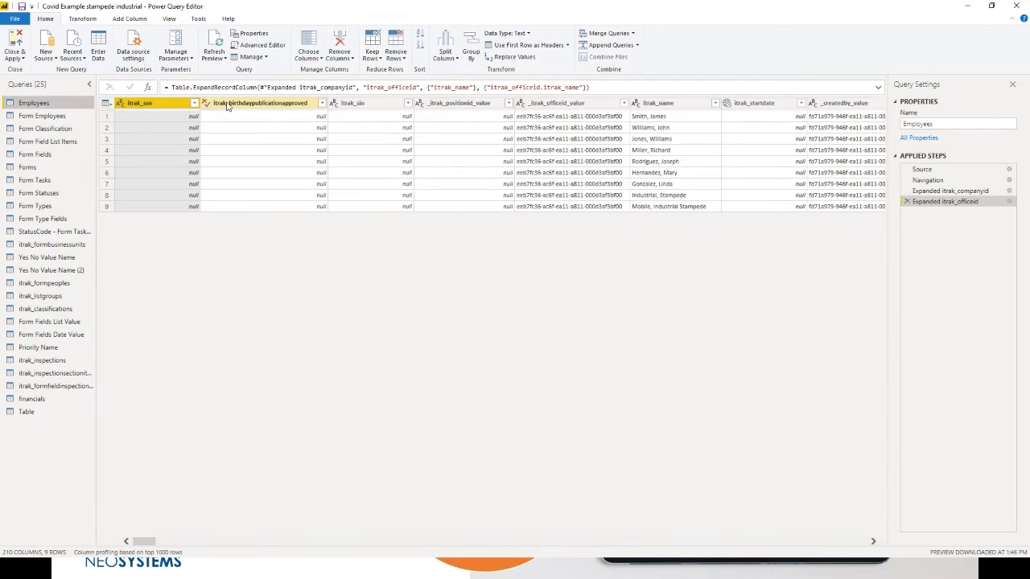
{"action": "right_click", "coordinate": [230, 106]}
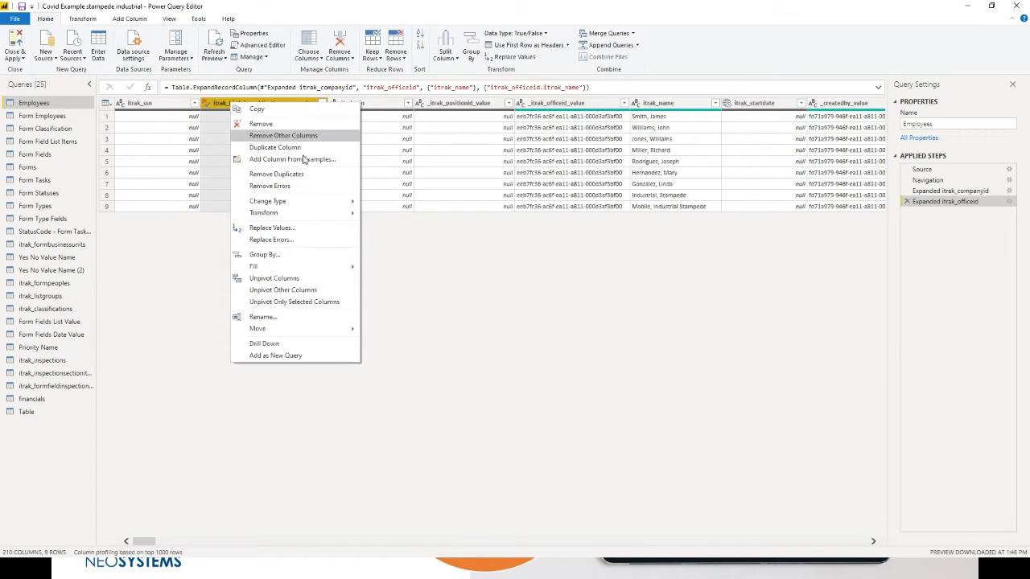
{"action": "left_click", "coordinate": [419, 280]}
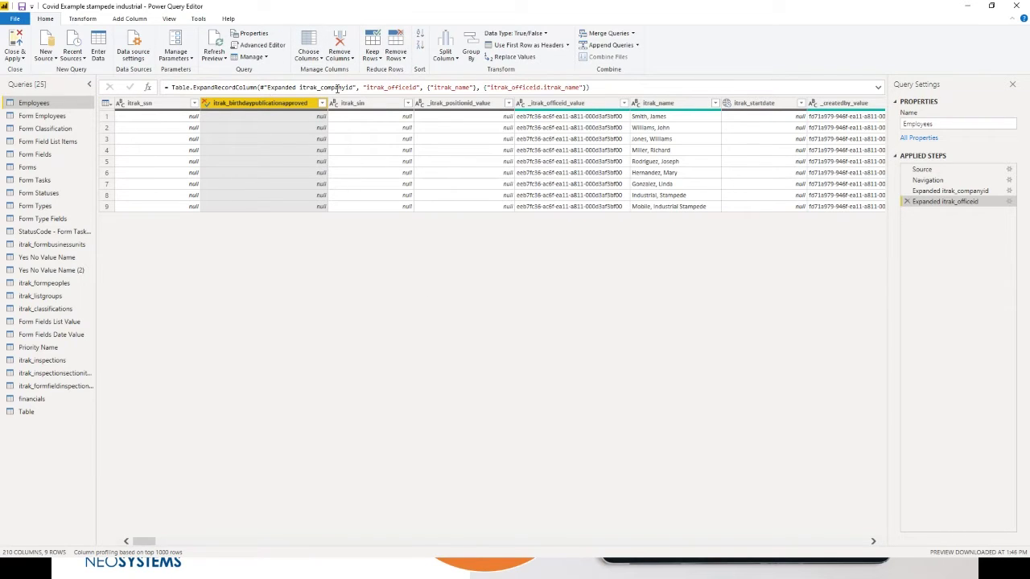
{"action": "left_click", "coordinate": [310, 60]}
{"action": "left_click", "coordinate": [333, 70]}
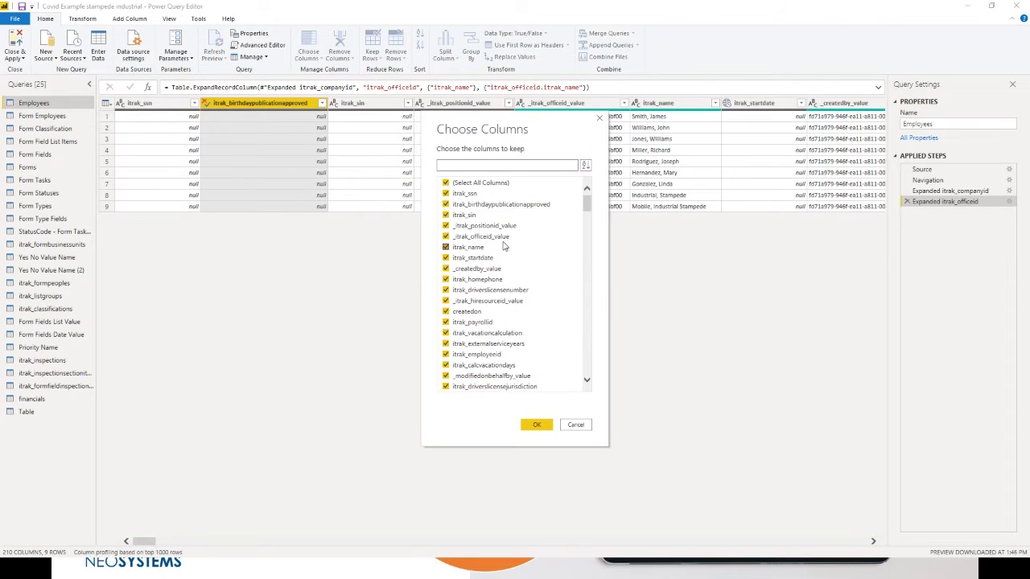
{"action": "left_click", "coordinate": [466, 194]}
{"action": "left_click", "coordinate": [469, 215]}
{"action": "left_click", "coordinate": [533, 424]}
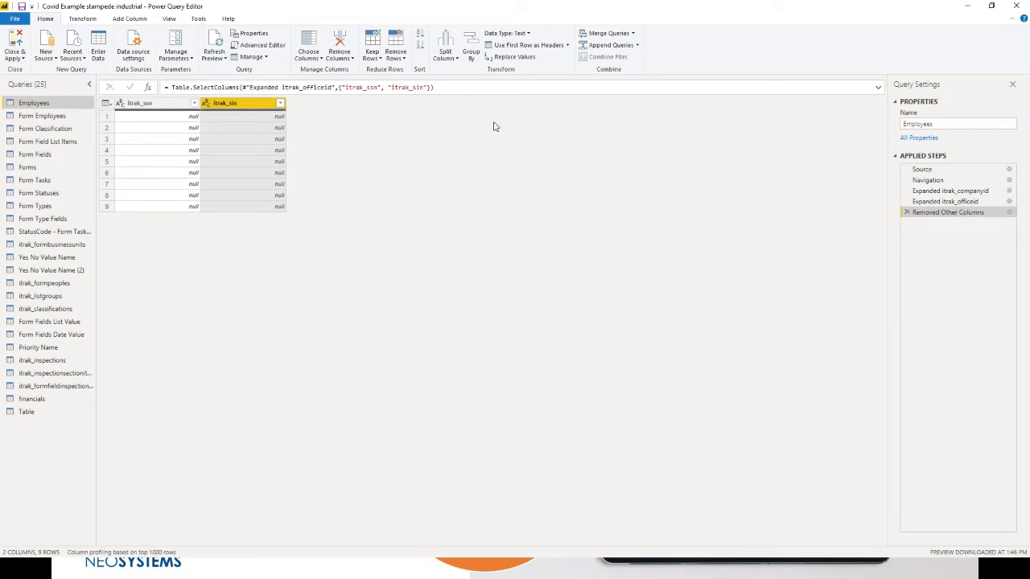
Edit the Removed Other Columns step to also keep itrak_birthdaypublicationapproved, giving three columns
{"action": "left_click", "coordinate": [159, 107], "text": "ctrl"}
{"action": "left_click", "coordinate": [1010, 212]}
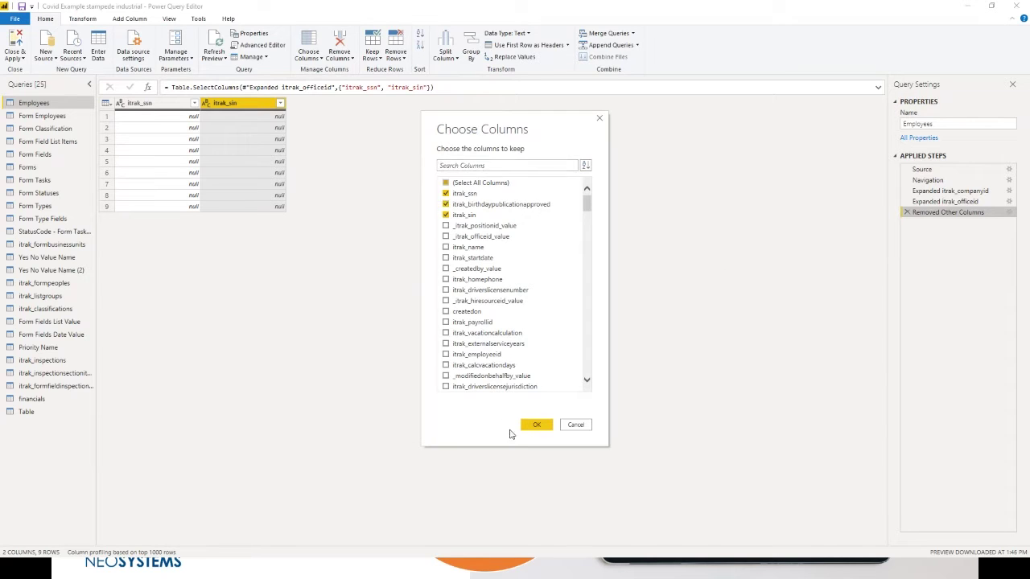
{"action": "left_click", "coordinate": [535, 425]}
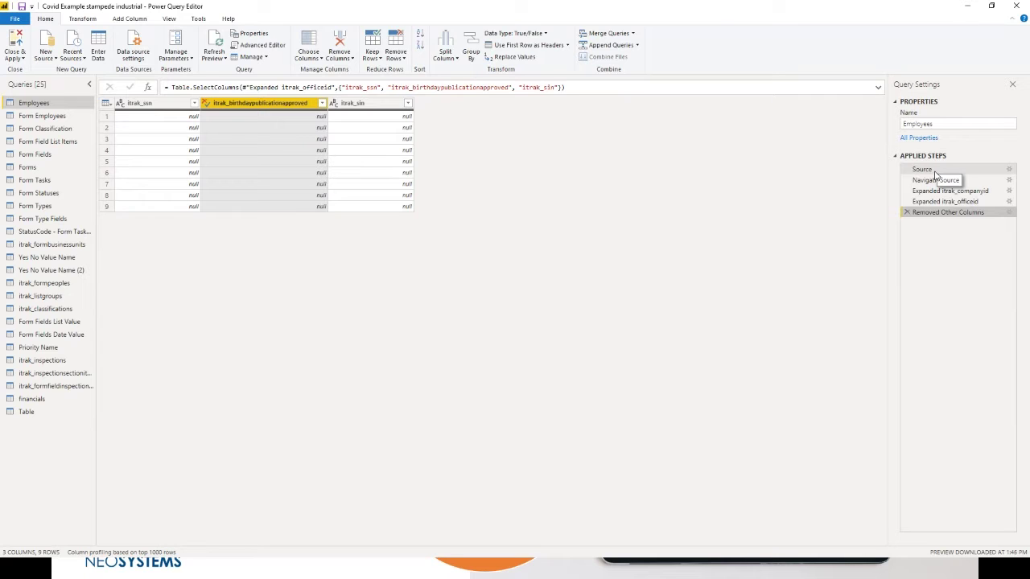
Step back to Expanded itrak_companyid and request removal of itrak_birthdaypublicationapproved there
{"action": "left_click", "coordinate": [931, 170]}
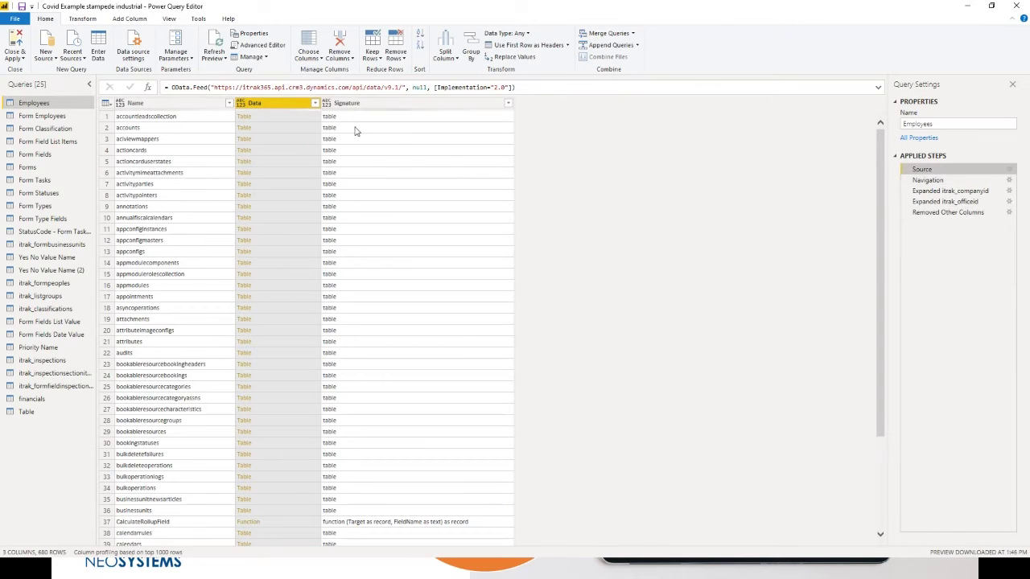
{"action": "left_click", "coordinate": [937, 180]}
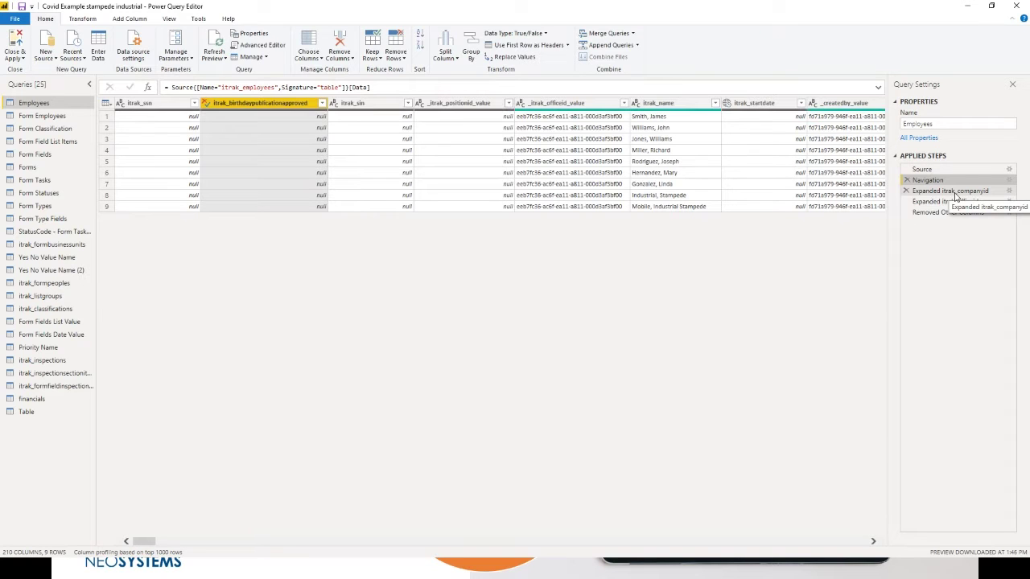
{"action": "left_click", "coordinate": [956, 191]}
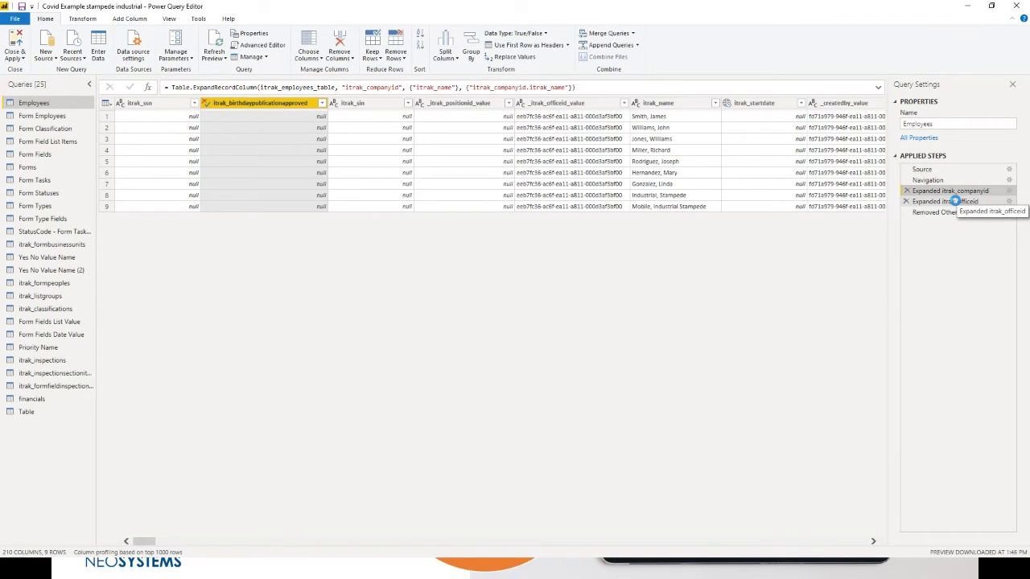
{"action": "left_click", "coordinate": [977, 200]}
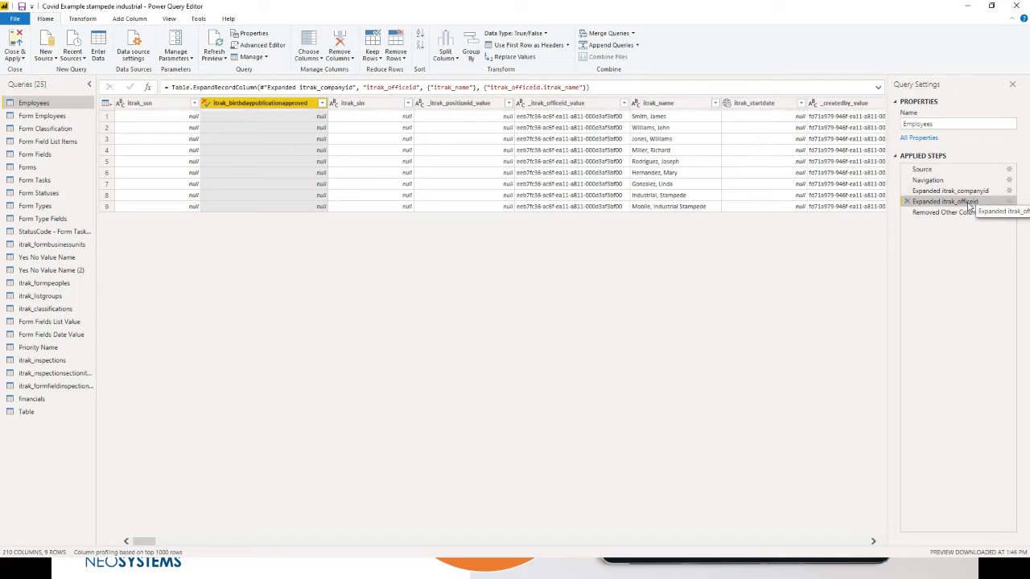
{"action": "left_click", "coordinate": [996, 193]}
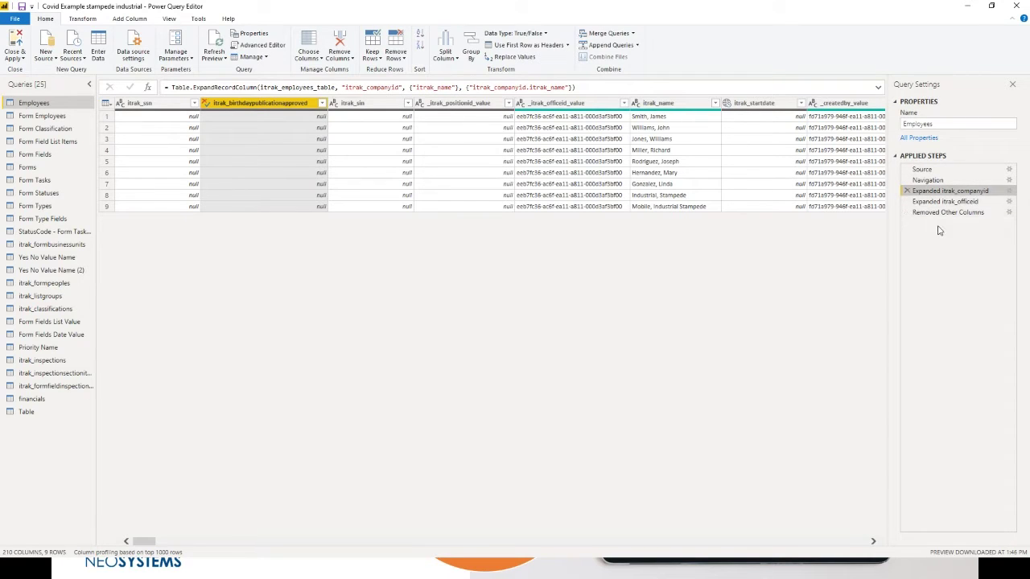
{"action": "left_click", "coordinate": [336, 54]}
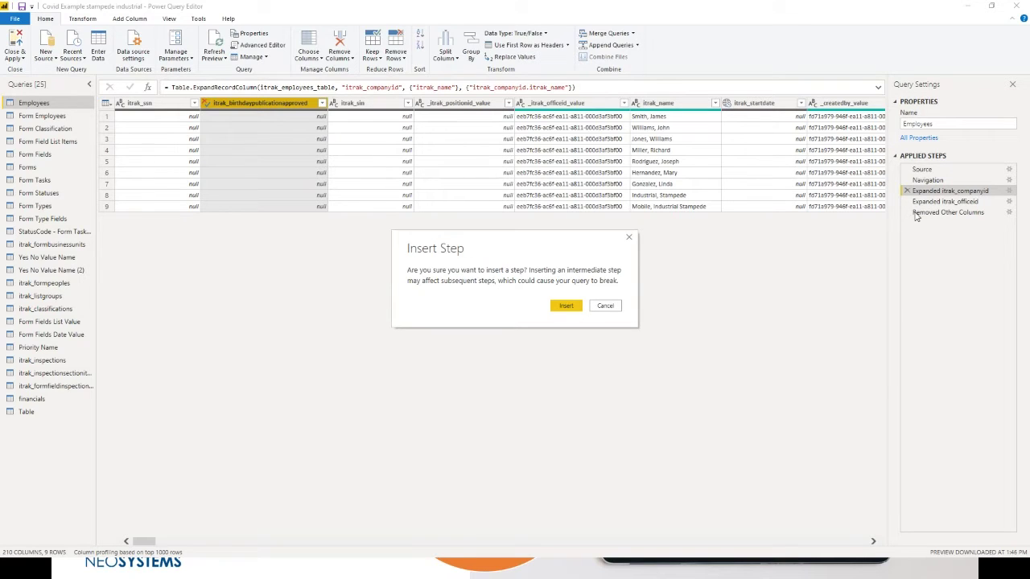
Insert the Removed Columns step and check the final Removed Other Columns step
{"action": "left_click", "coordinate": [563, 307]}
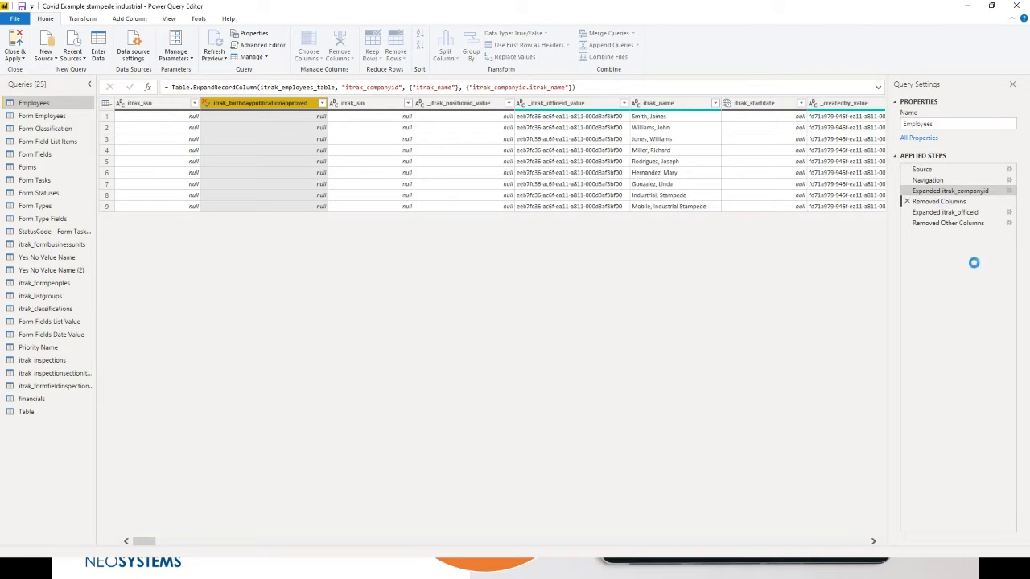
{"action": "left_click", "coordinate": [941, 212]}
{"action": "left_click", "coordinate": [937, 225]}
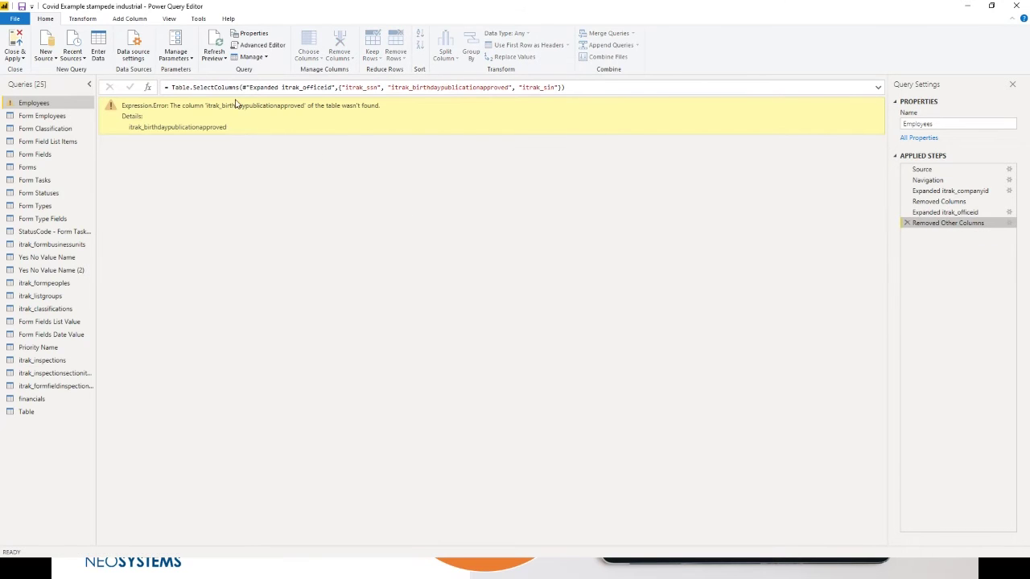
Examine the missing-column error, then delete the inserted Removed Columns step
{"action": "left_click_drag", "start_coordinate": [220, 105], "coordinate": [302, 105]}
{"action": "left_click", "coordinate": [864, 218]}
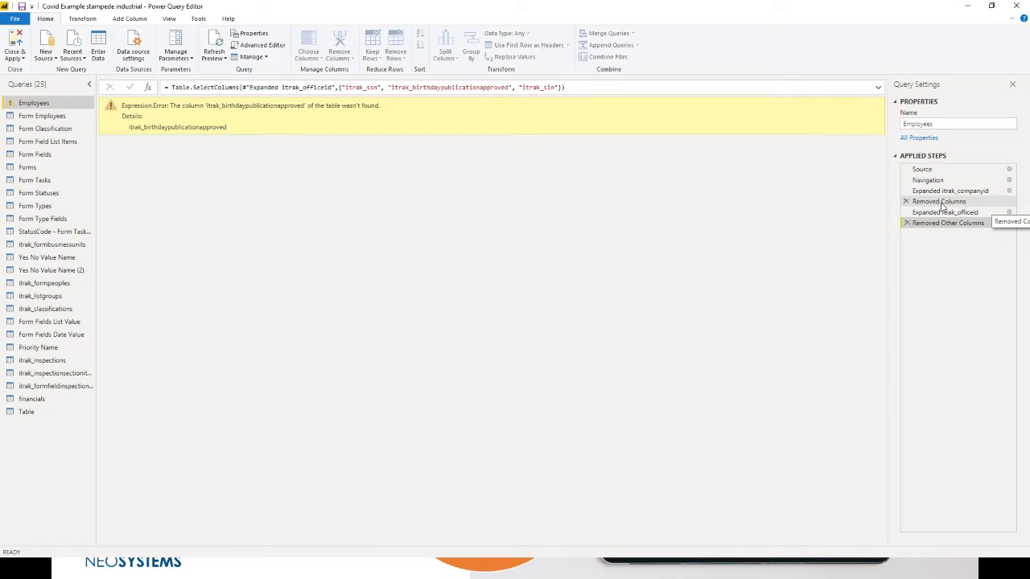
{"action": "left_click", "coordinate": [906, 203]}
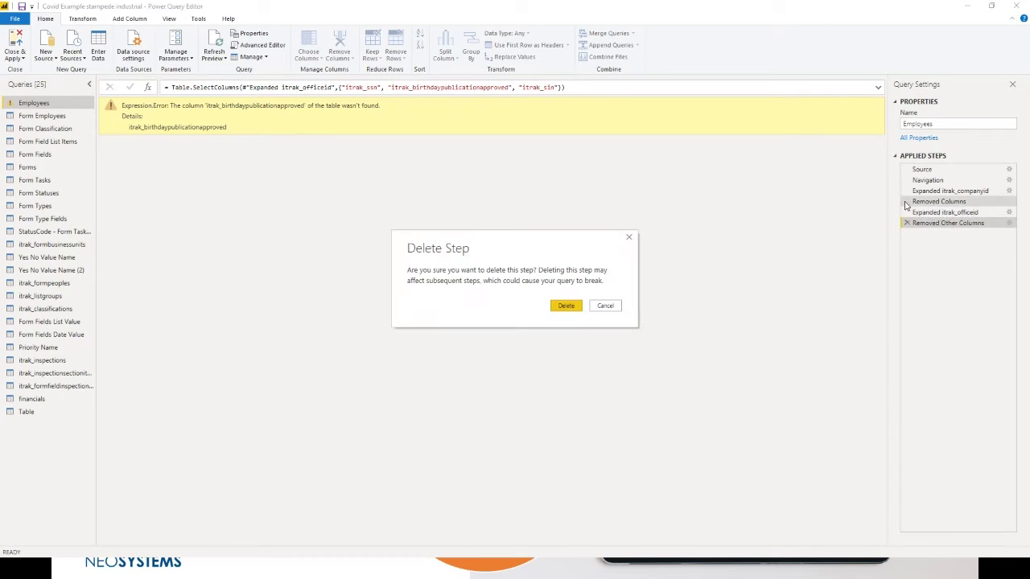
{"action": "left_click", "coordinate": [566, 306]}
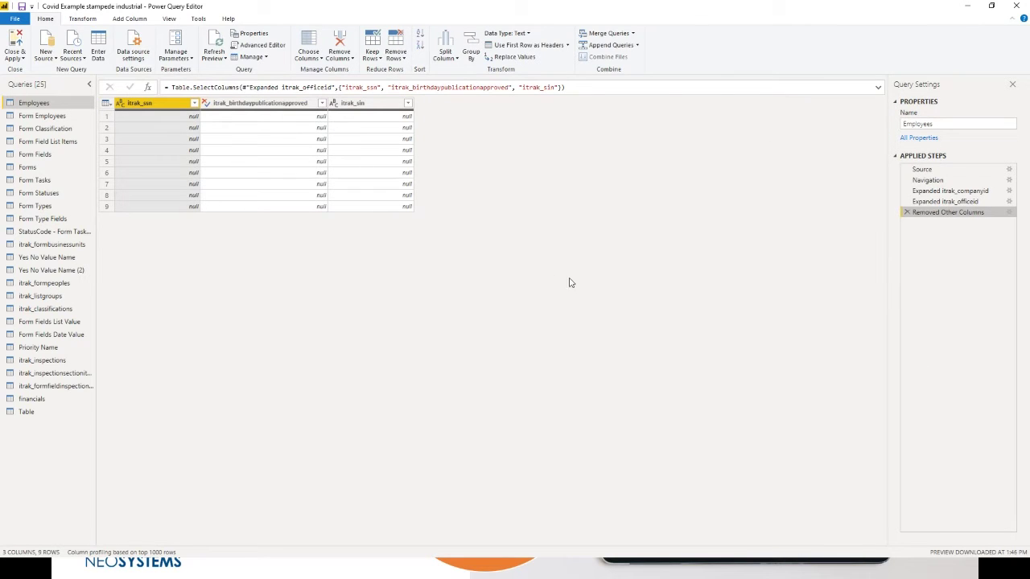
Browse the column and row removal menus, then open the financials query
{"action": "left_click", "coordinate": [354, 61]}
{"action": "left_click", "coordinate": [378, 58]}
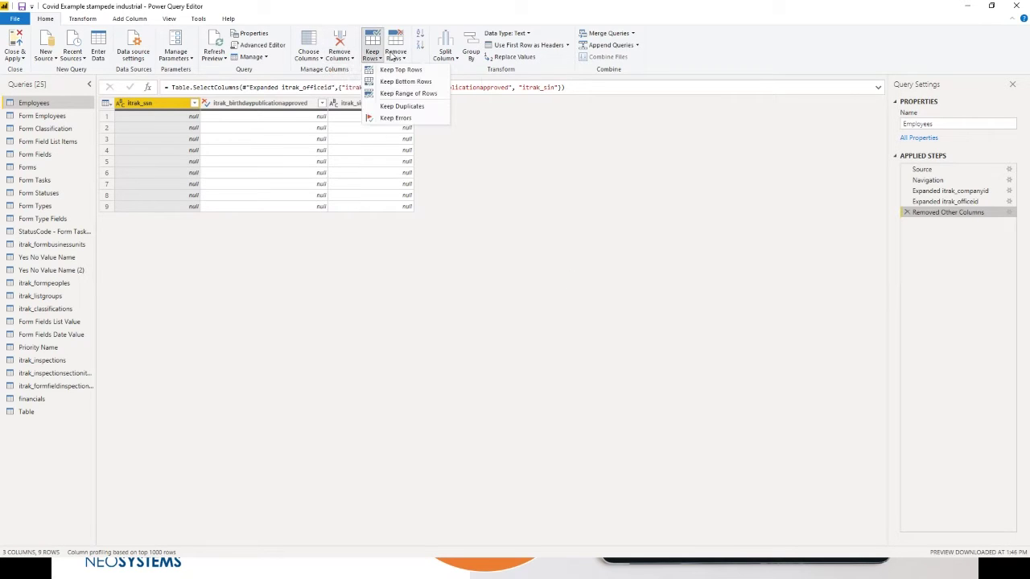
{"action": "left_click", "coordinate": [400, 57]}
{"action": "left_click", "coordinate": [370, 57]}
{"action": "left_click", "coordinate": [396, 58]}
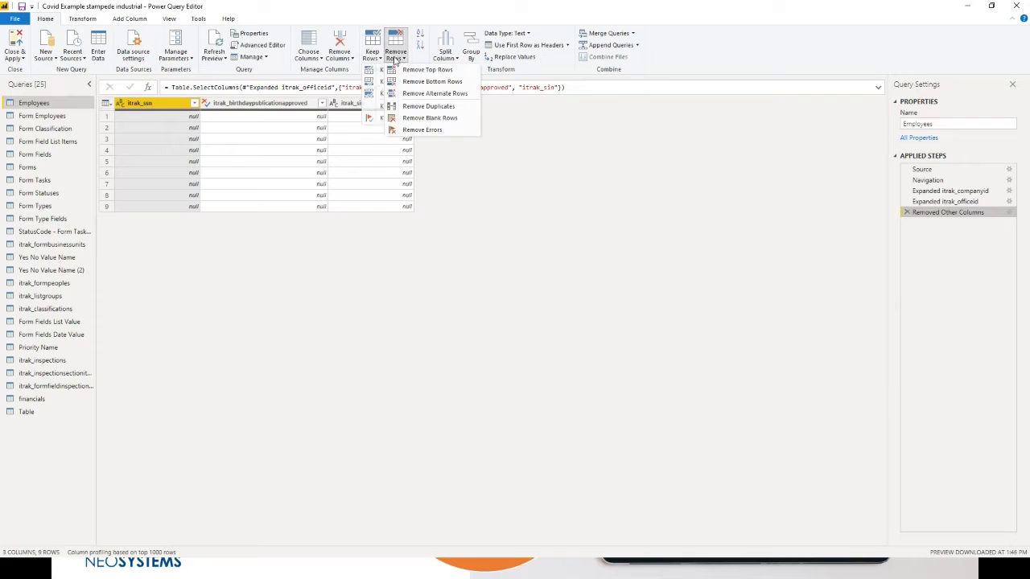
{"action": "left_click", "coordinate": [603, 222]}
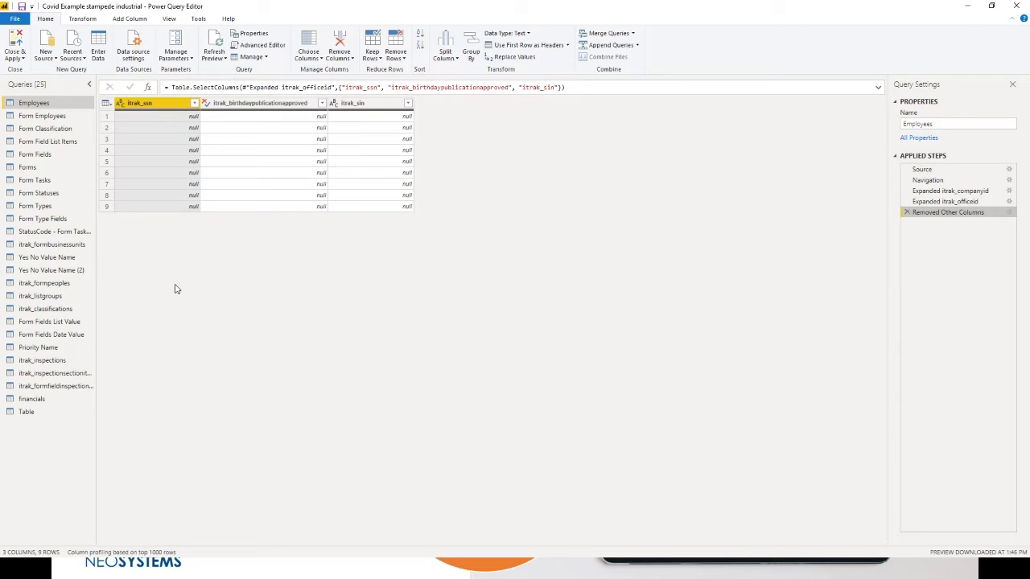
{"action": "left_click", "coordinate": [33, 399]}
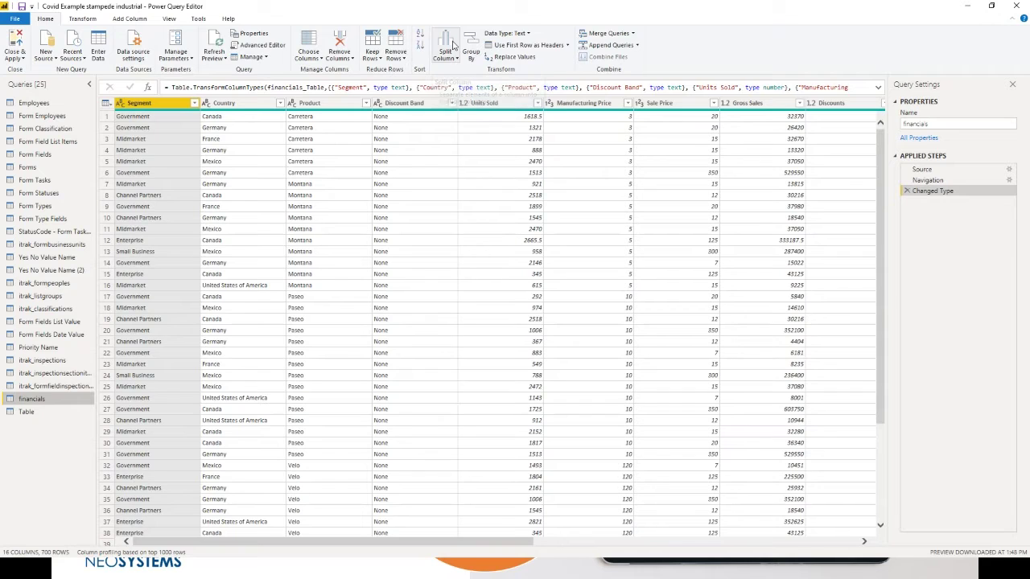
Split Segment once at 3 characters from the left into Segment.1 and Segment.2
{"action": "left_click", "coordinate": [446, 60]}
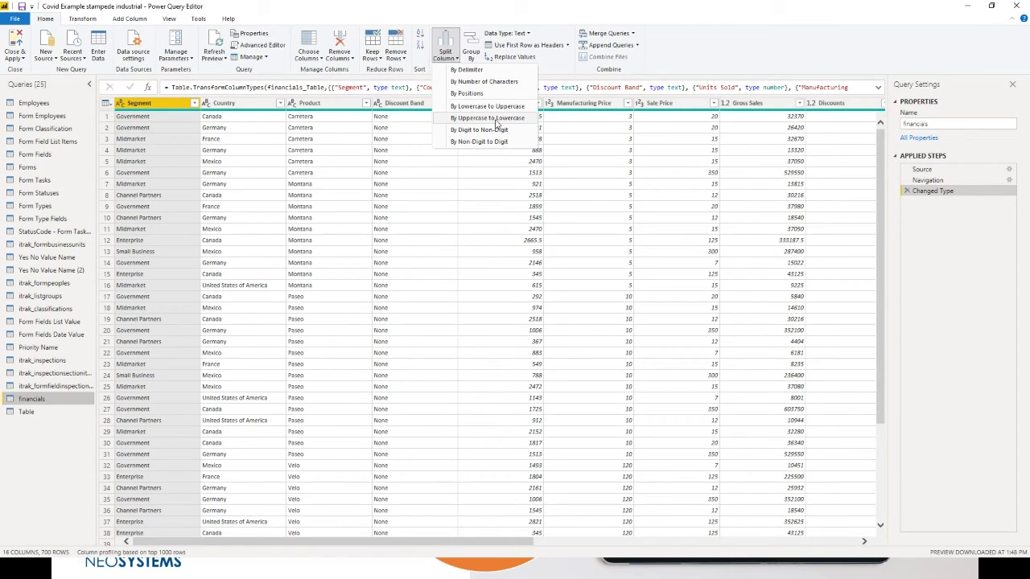
{"action": "left_click", "coordinate": [500, 84]}
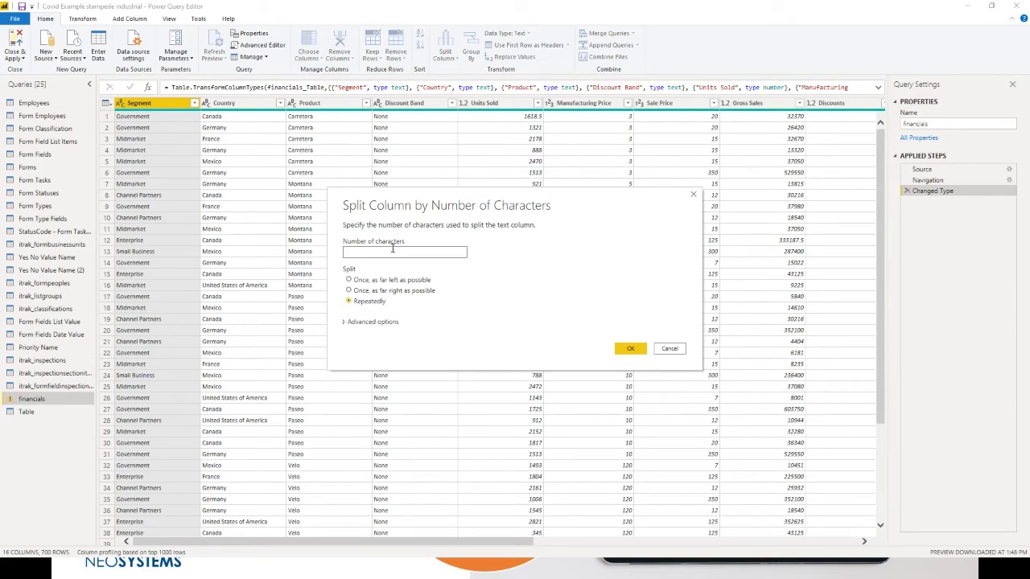
{"action": "type", "text": "3"}
{"action": "left_click", "coordinate": [375, 281]}
{"action": "left_click", "coordinate": [383, 291]}
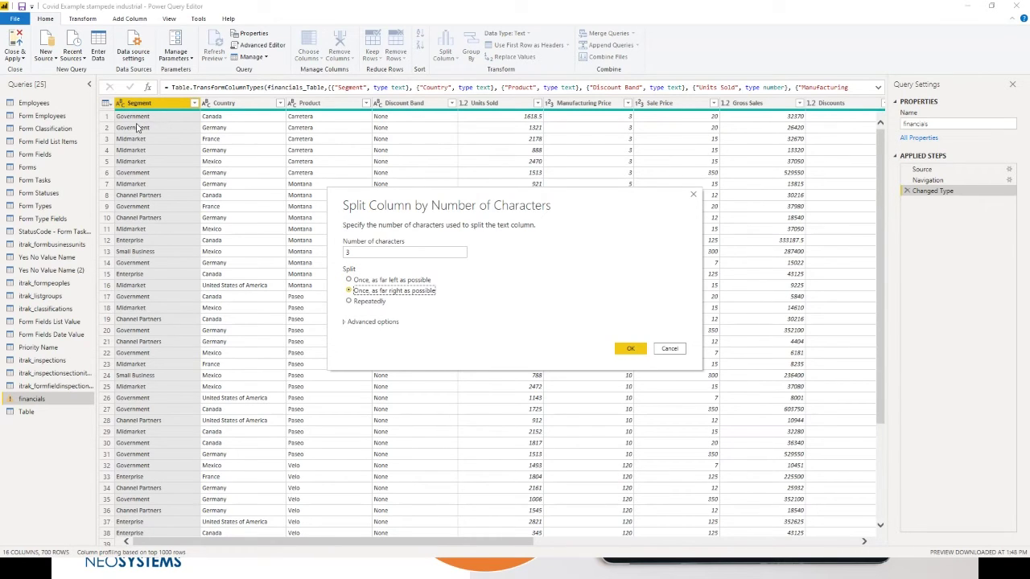
{"action": "left_click", "coordinate": [387, 303]}
{"action": "left_click", "coordinate": [400, 280]}
{"action": "left_click", "coordinate": [630, 348]}
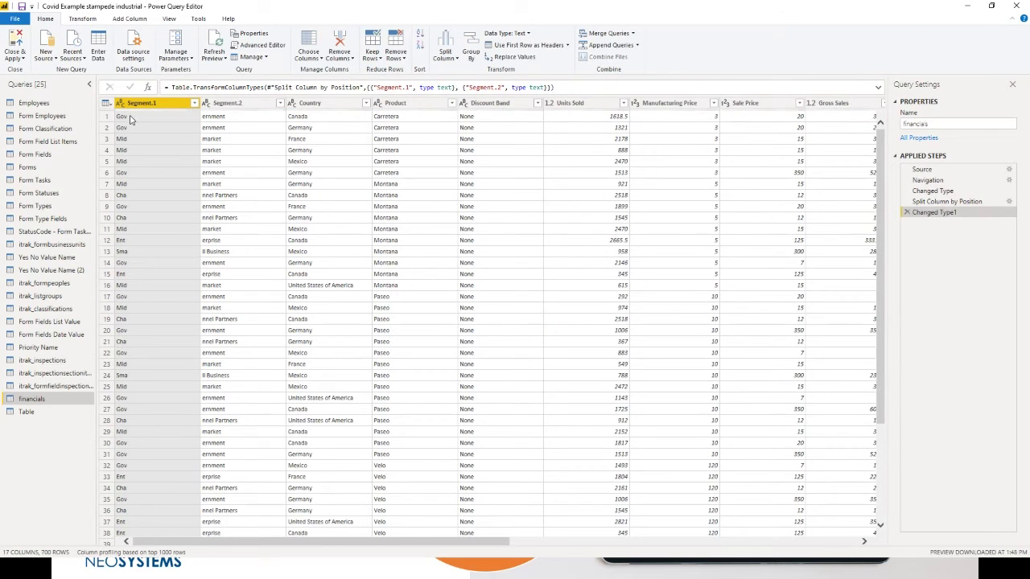
{"action": "scroll", "coordinate": [129, 161], "scroll_direction": "down", "scroll_amount": 8}
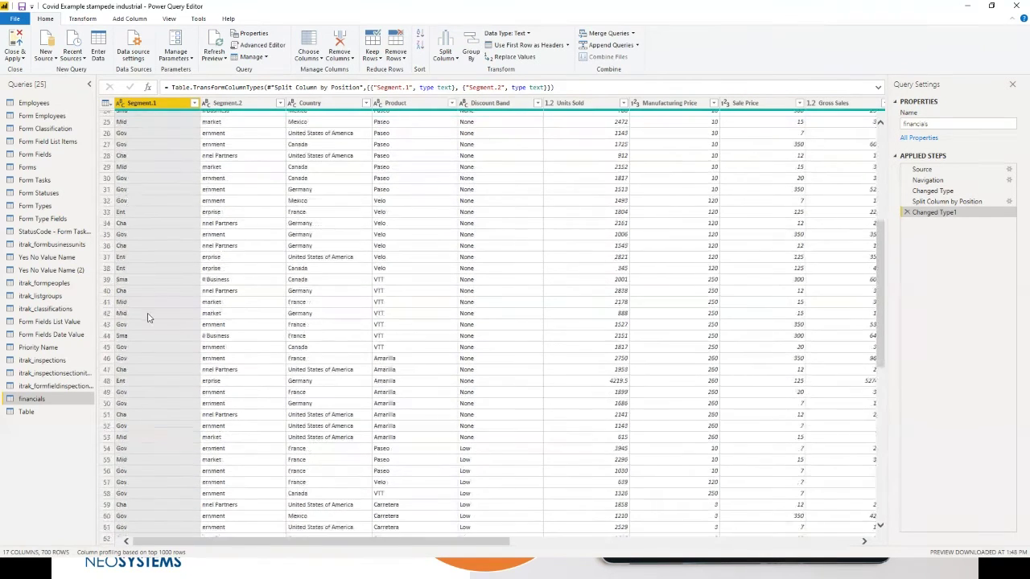
{"action": "scroll", "coordinate": [147, 318], "scroll_direction": "up", "scroll_amount": 8}
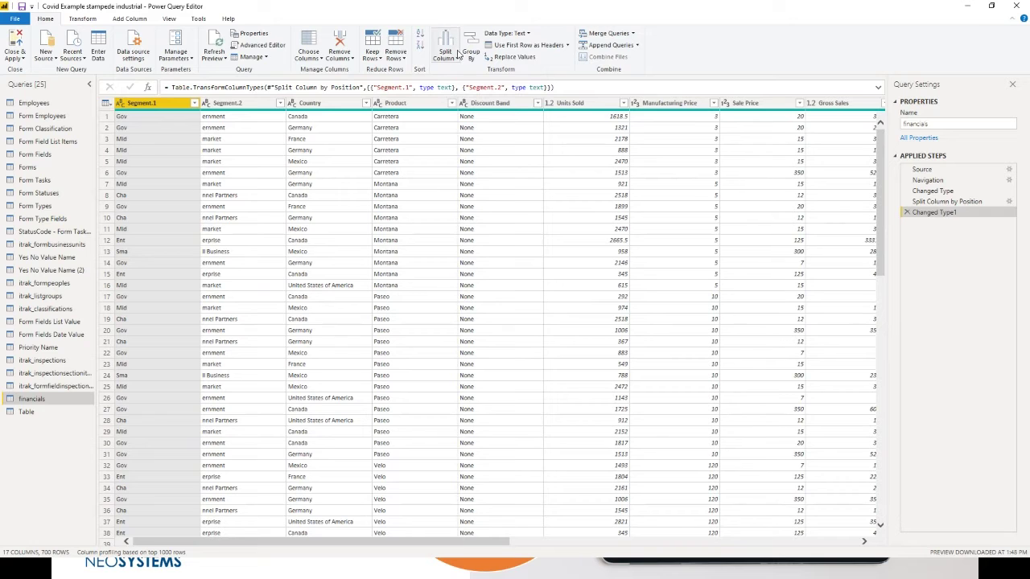
{"action": "scroll", "coordinate": [538, 173], "scroll_direction": "down", "scroll_amount": 4}
{"action": "scroll", "coordinate": [537, 173], "scroll_direction": "up", "scroll_amount": 4}
{"action": "left_click", "coordinate": [121, 104]}
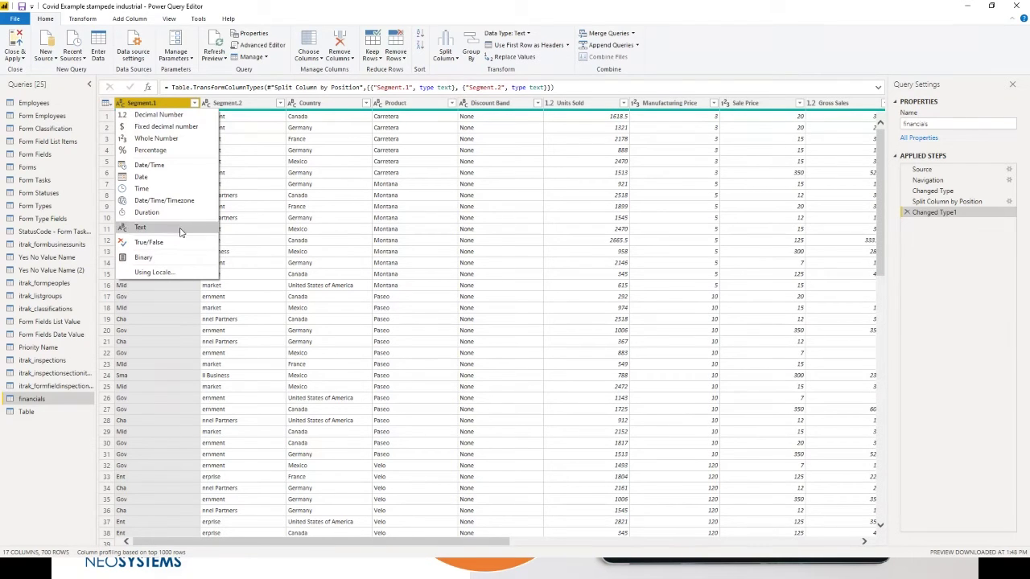
{"action": "left_click", "coordinate": [167, 116]}
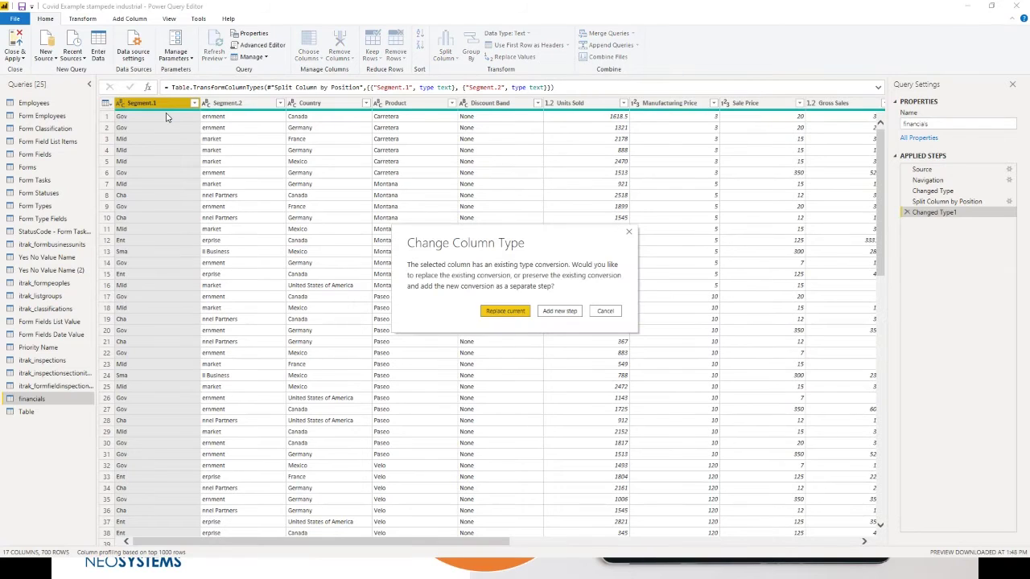
{"action": "left_click", "coordinate": [546, 314]}
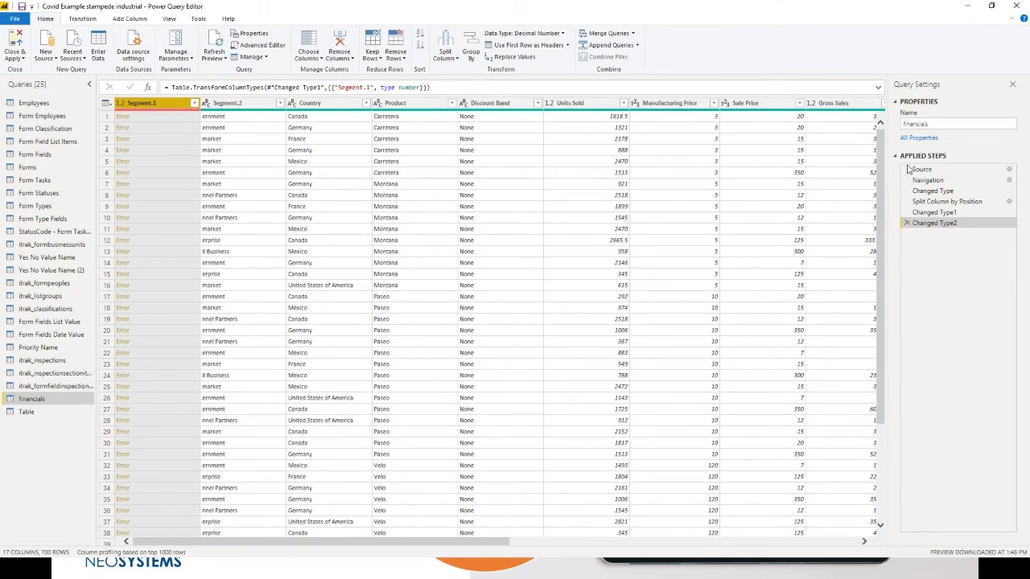
{"action": "left_click", "coordinate": [906, 224]}
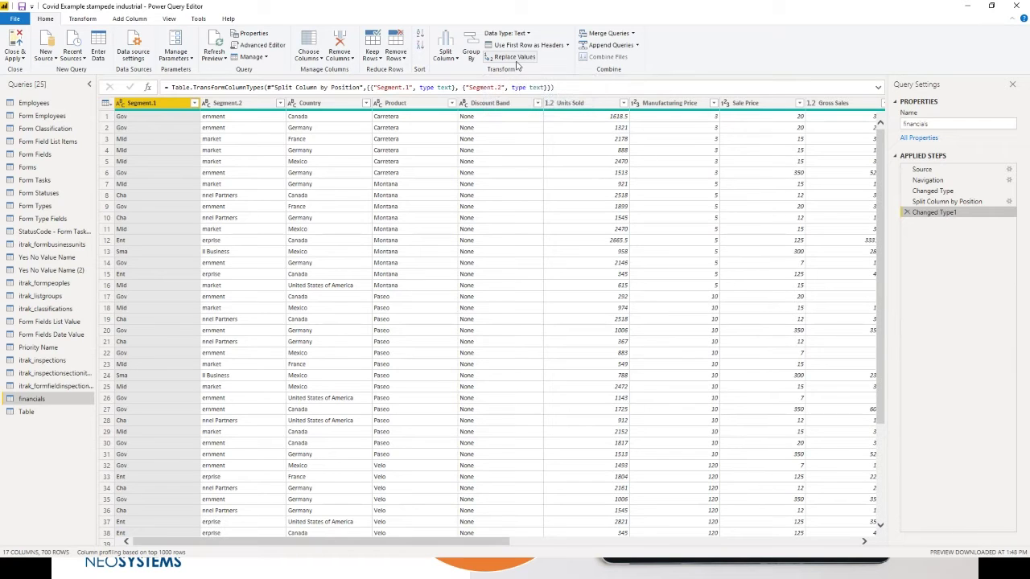
{"action": "left_click", "coordinate": [515, 60]}
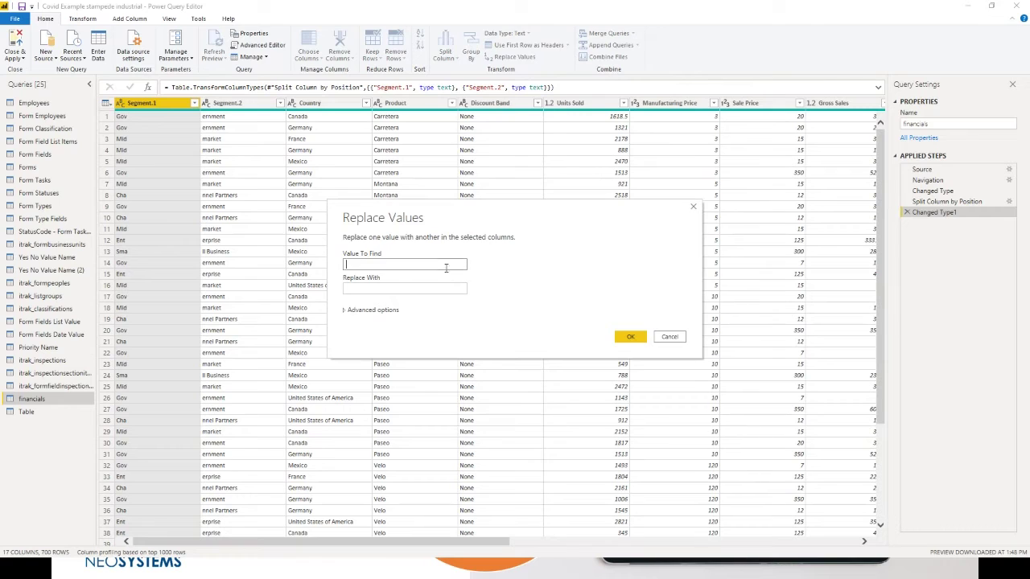
{"action": "left_click", "coordinate": [455, 264]}
{"action": "type", "text": "Gov"}
{"action": "left_click", "coordinate": [453, 284]}
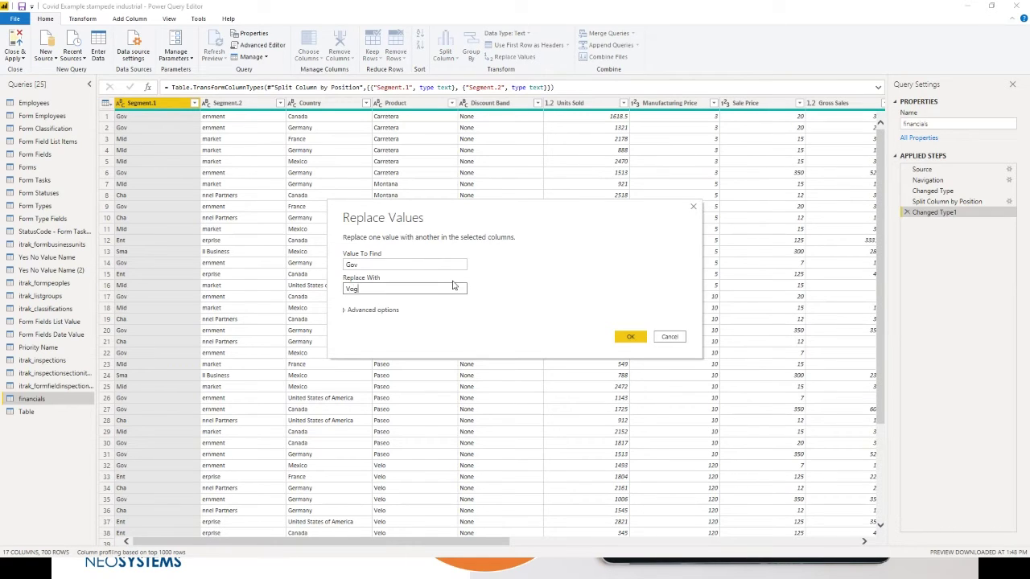
{"action": "key", "text": "BackSpace"}
{"action": "key", "text": "BackSpace"}
{"action": "key", "text": "BackSpace"}
{"action": "key", "text": "BackSpace"}
{"action": "type", "text": "tom"}
{"action": "key", "text": "BackSpace"}
{"action": "key", "text": "BackSpace"}
{"action": "type", "text": "Developers"}
{"action": "left_click", "coordinate": [631, 336]}
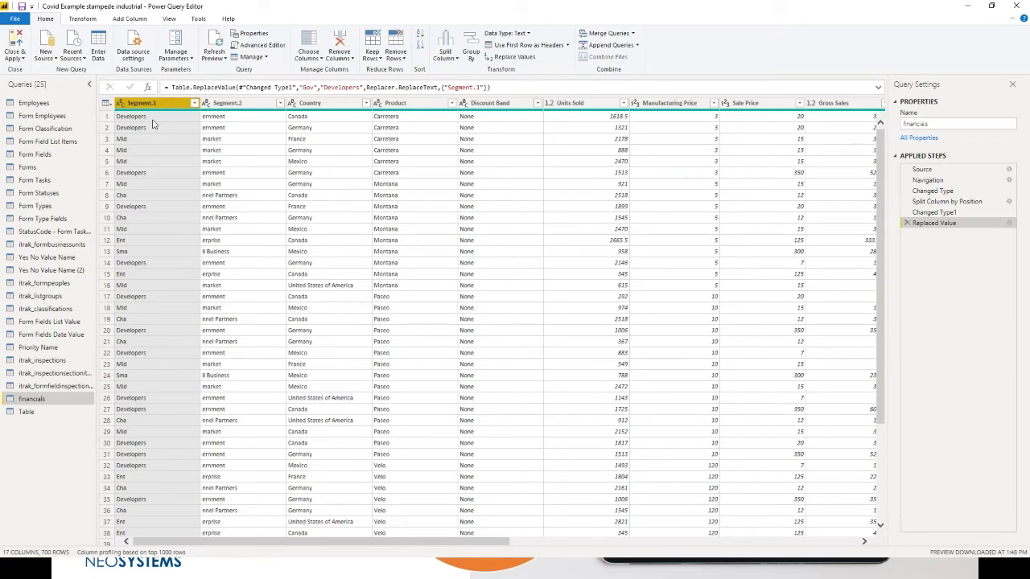
{"action": "left_click_drag", "start_coordinate": [936, 212], "coordinate": [932, 219]}
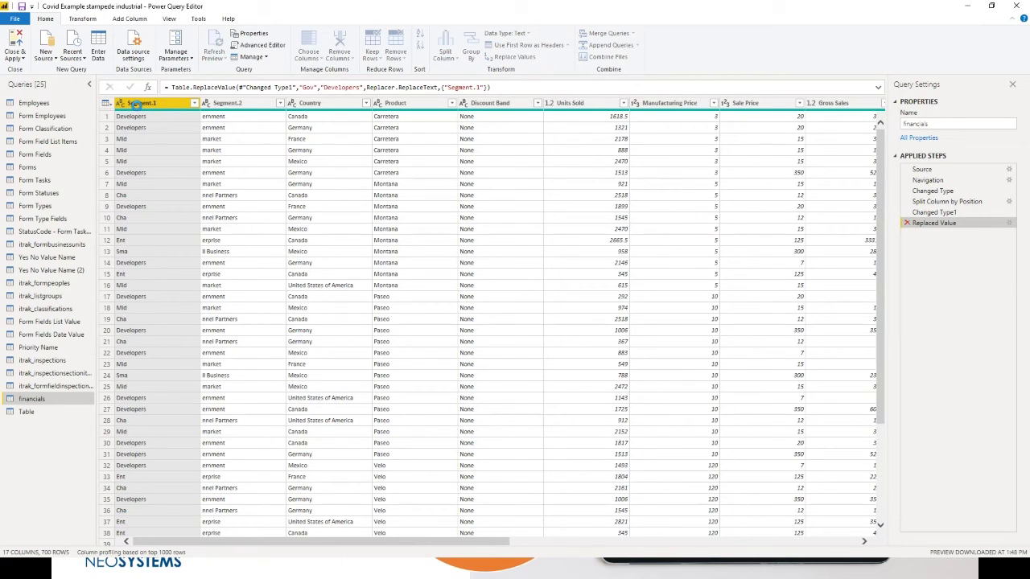
{"action": "key", "text": "Delete"}
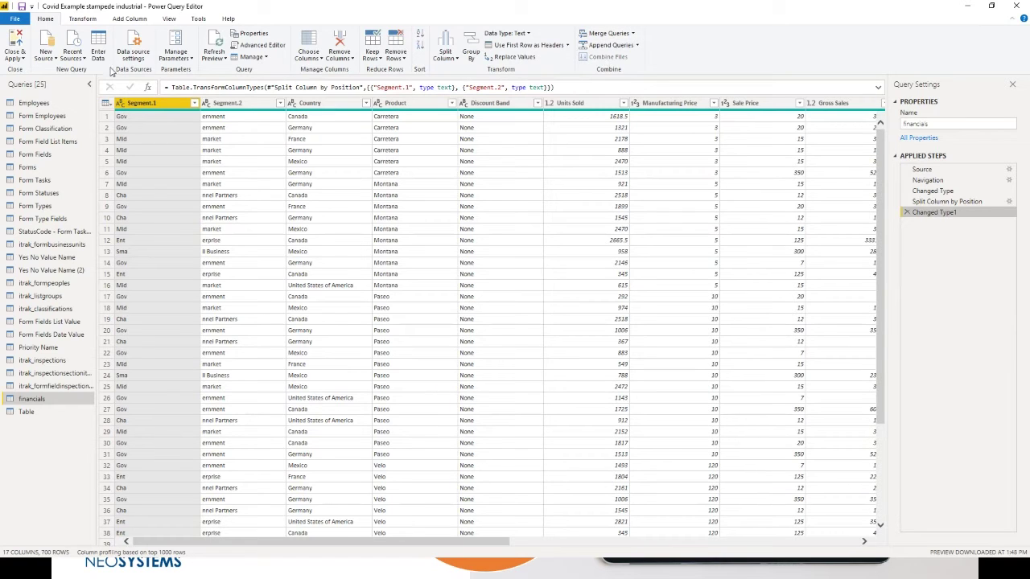
Apply Capitalize Each Word to Segment.2, giving values like Ernment and Market
{"action": "left_click", "coordinate": [92, 19]}
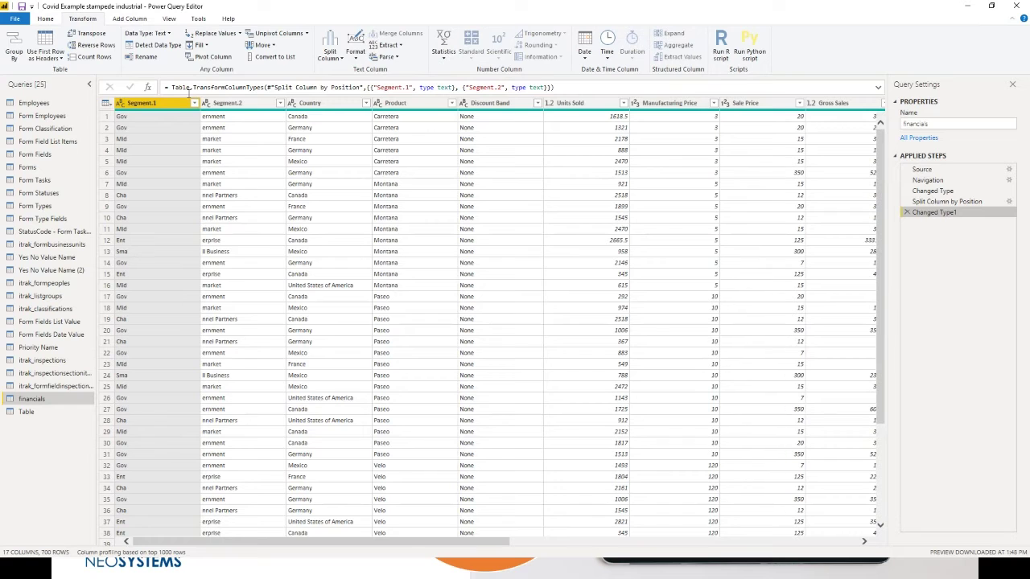
{"action": "left_click", "coordinate": [50, 20]}
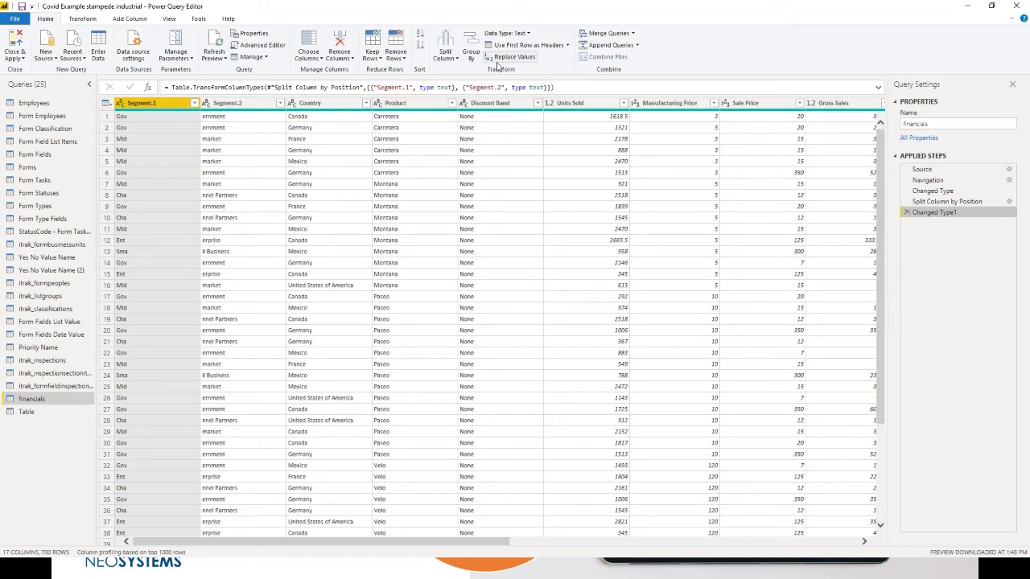
{"action": "left_click", "coordinate": [83, 19]}
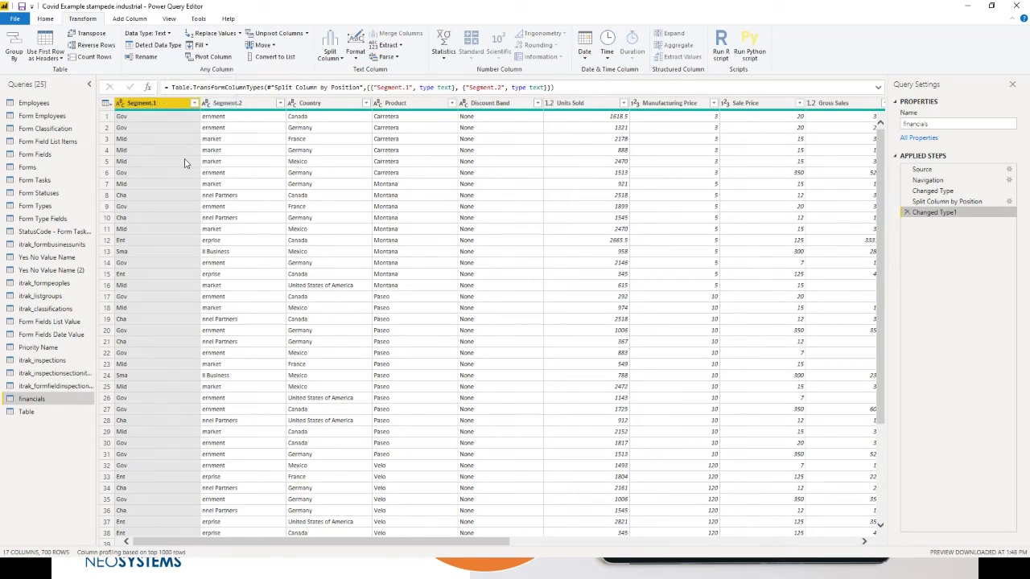
{"action": "left_click", "coordinate": [358, 56]}
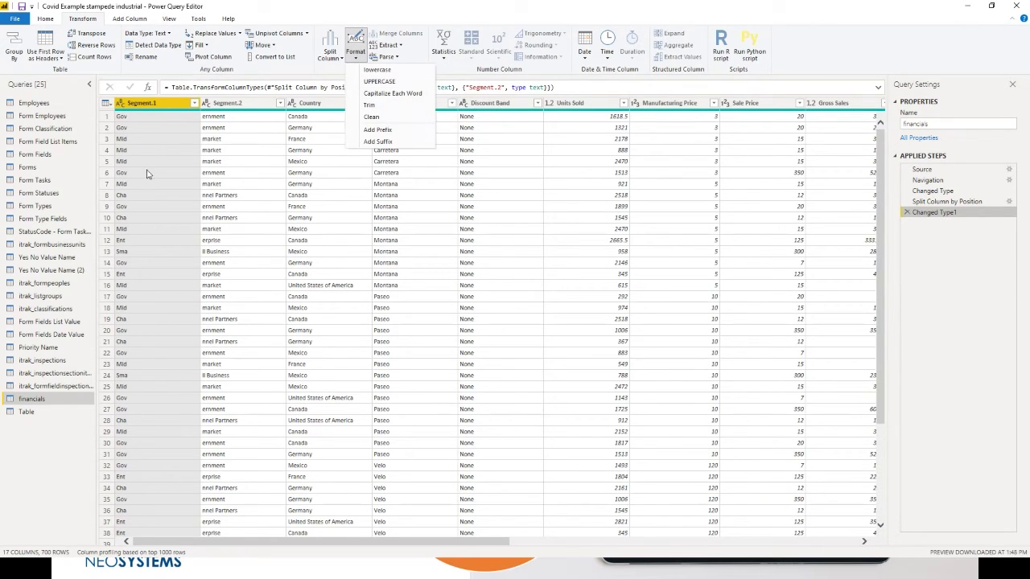
{"action": "left_click", "coordinate": [249, 103]}
{"action": "left_click", "coordinate": [249, 103]}
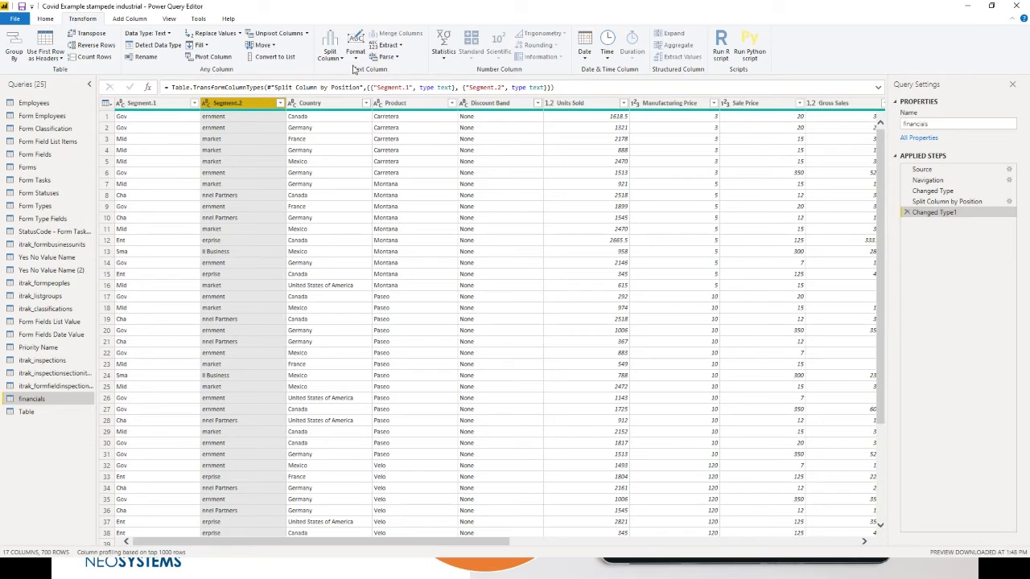
{"action": "left_click", "coordinate": [355, 55]}
{"action": "left_click", "coordinate": [384, 92]}
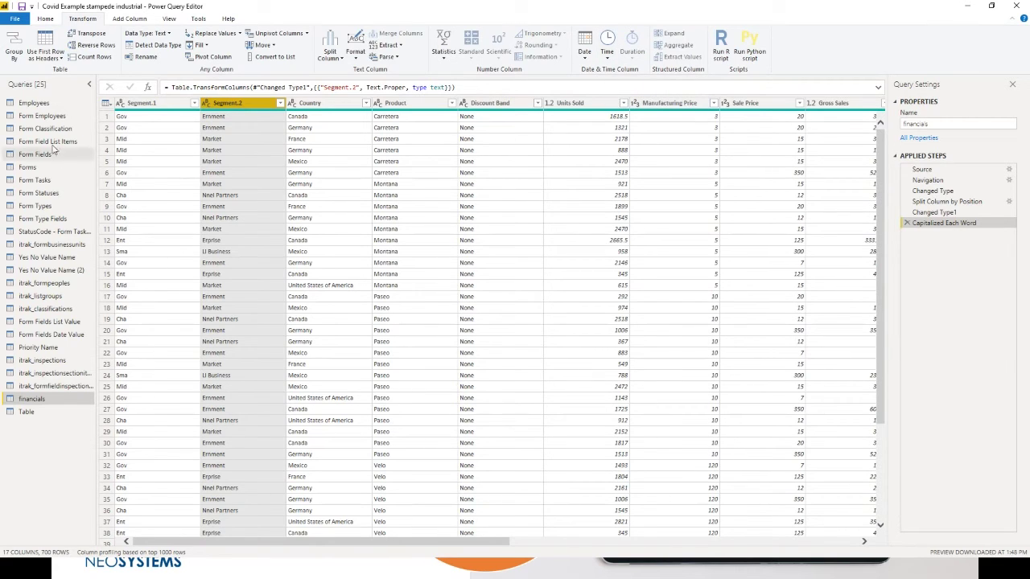
Convert the Forms query's itrak_occurreddate to Local Time, then switch back to financials
{"action": "left_click", "coordinate": [39, 169]}
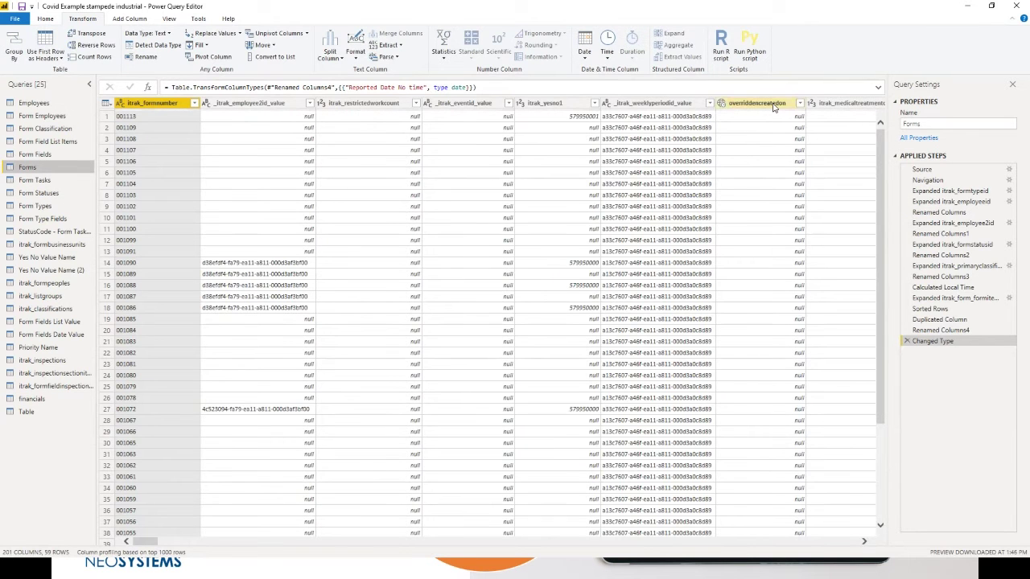
{"action": "left_click_drag", "start_coordinate": [145, 542], "coordinate": [305, 550]}
{"action": "left_click", "coordinate": [381, 105]}
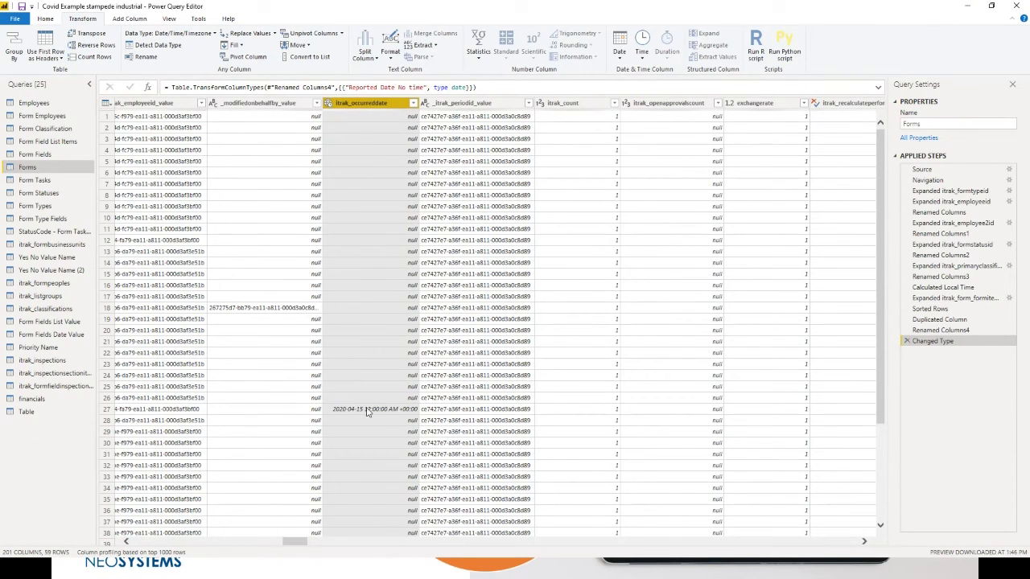
{"action": "left_click", "coordinate": [643, 57]}
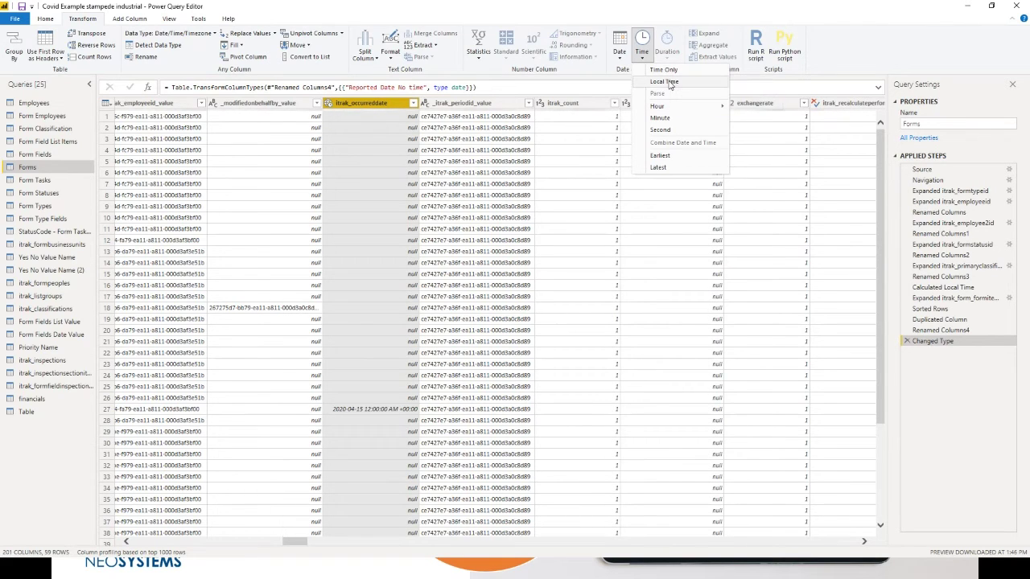
{"action": "left_click", "coordinate": [667, 81]}
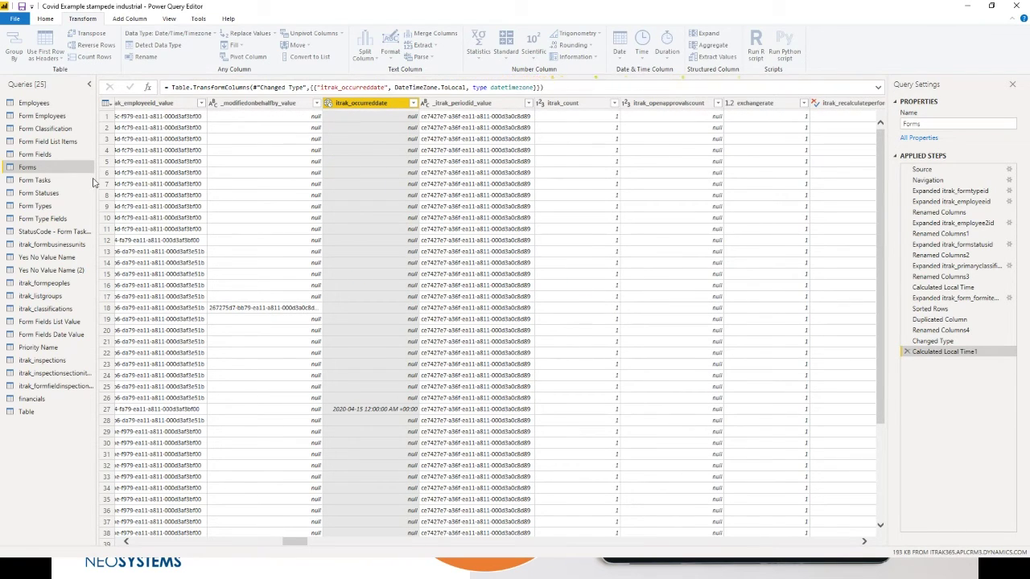
{"action": "left_click", "coordinate": [34, 399]}
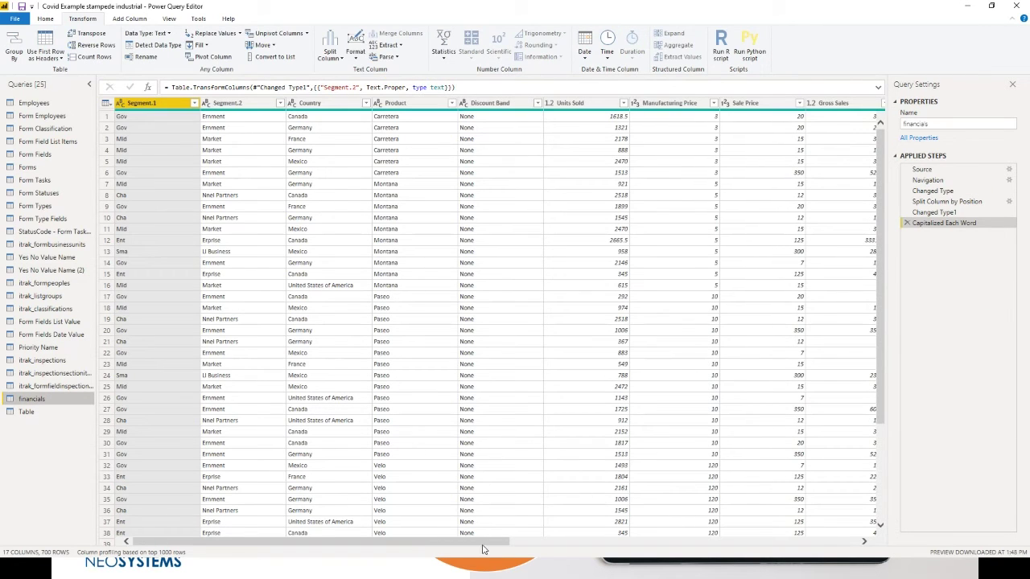
{"action": "left_click_drag", "start_coordinate": [487, 544], "coordinate": [857, 557]}
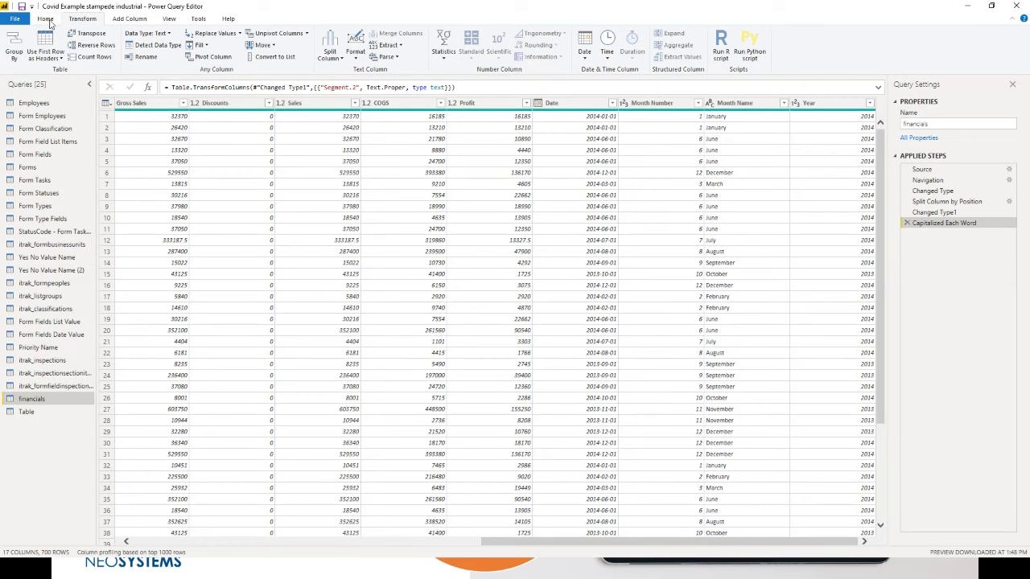
{"action": "left_click", "coordinate": [45, 18]}
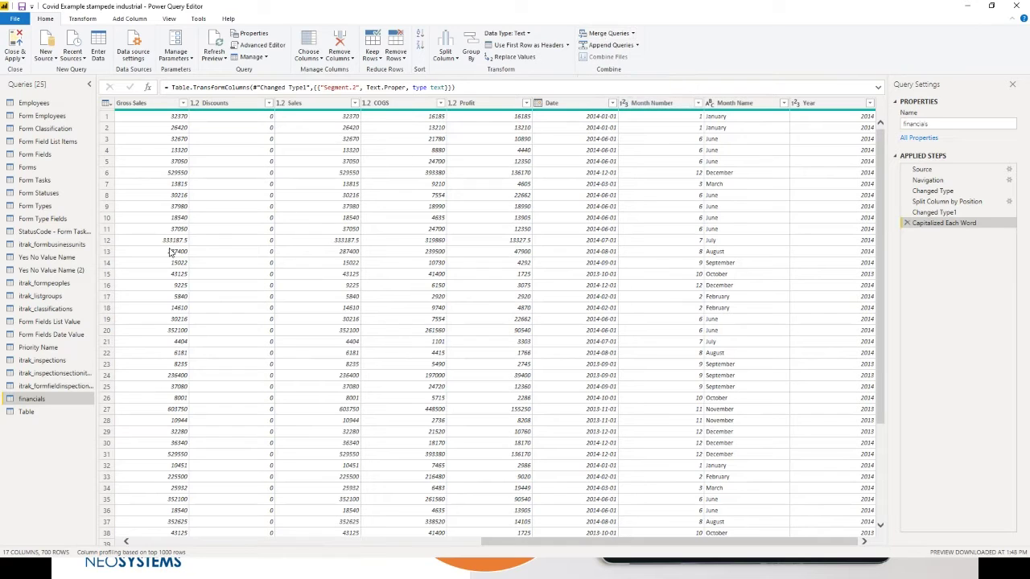
{"action": "left_click", "coordinate": [67, 181]}
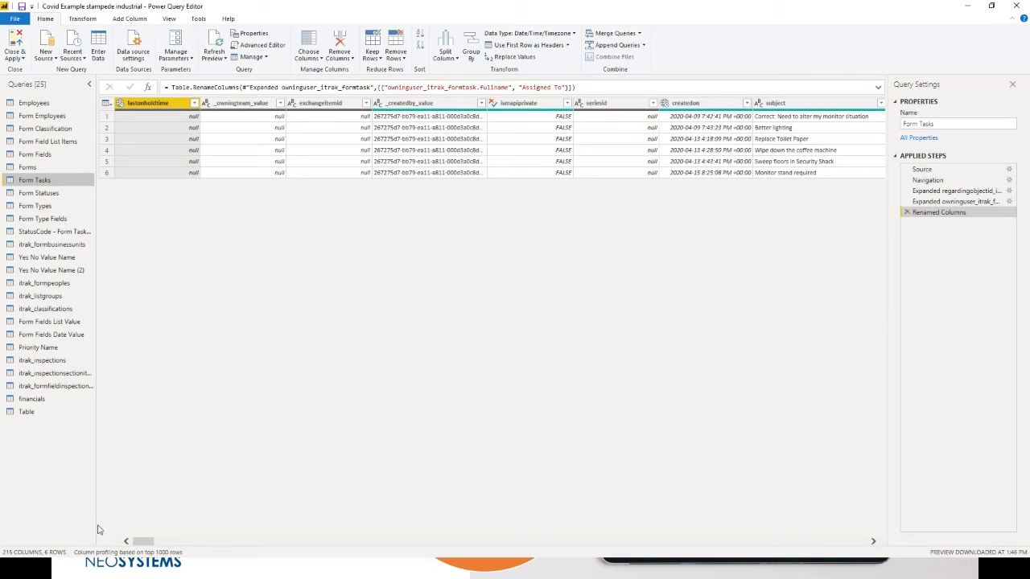
{"action": "left_click_drag", "start_coordinate": [139, 547], "coordinate": [242, 550]}
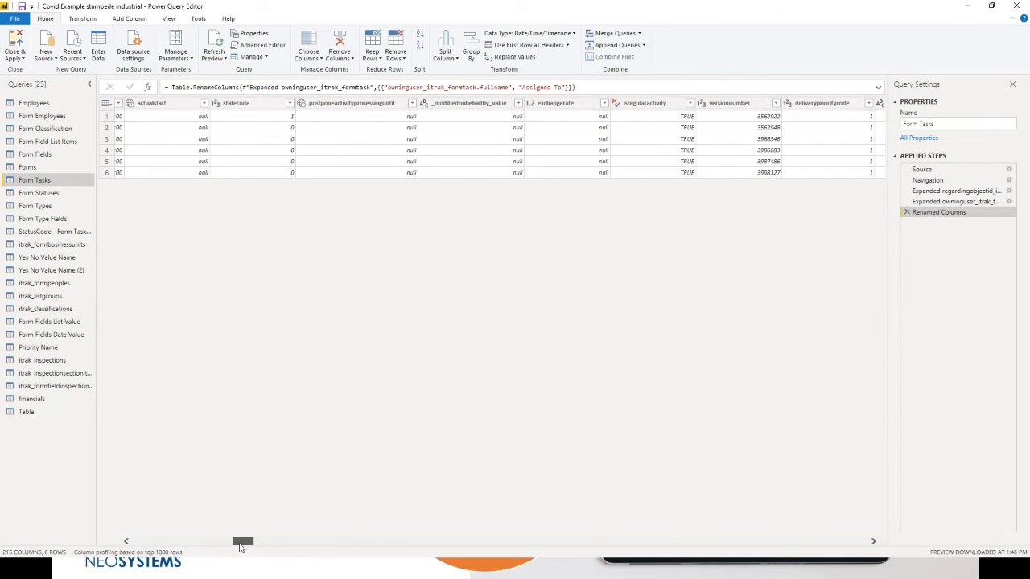
{"action": "left_click", "coordinate": [247, 115]}
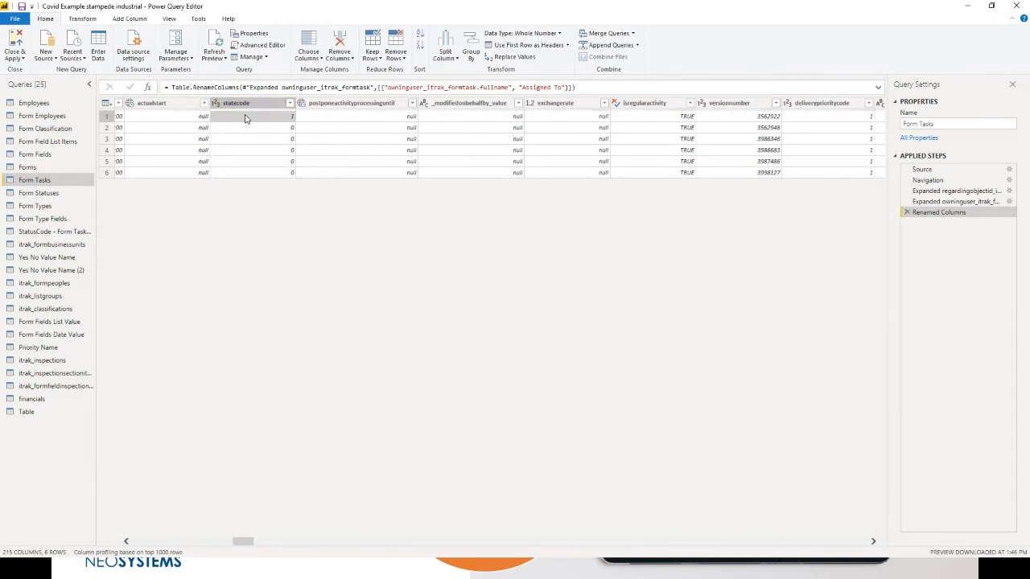
{"action": "left_click", "coordinate": [247, 139]}
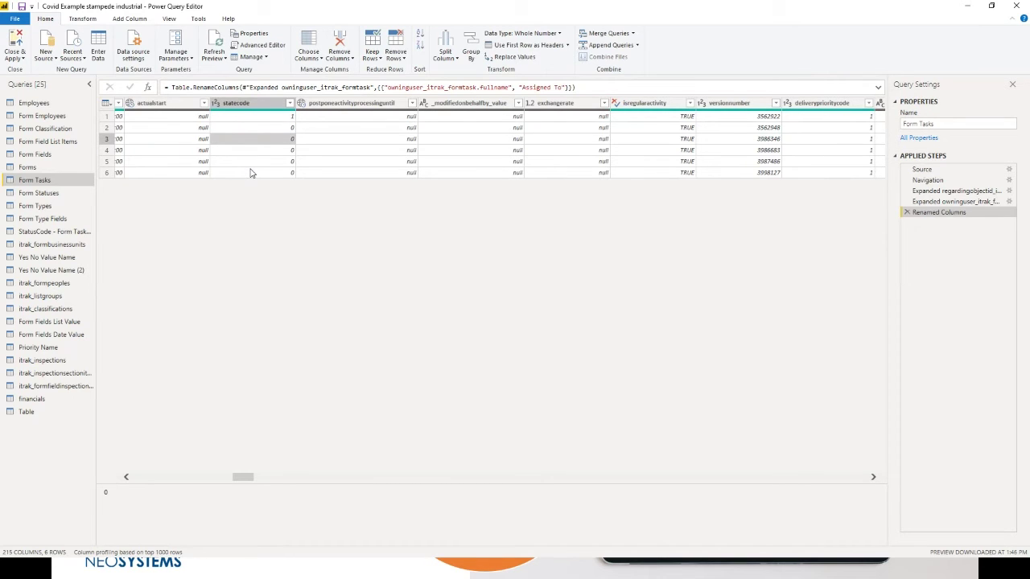
{"action": "left_click", "coordinate": [64, 231]}
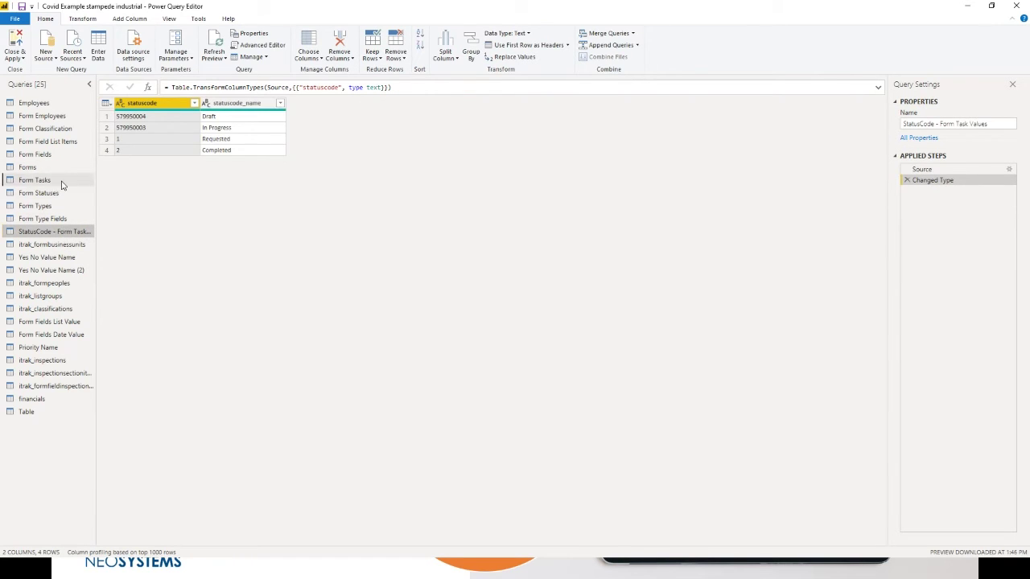
{"action": "left_click", "coordinate": [62, 182]}
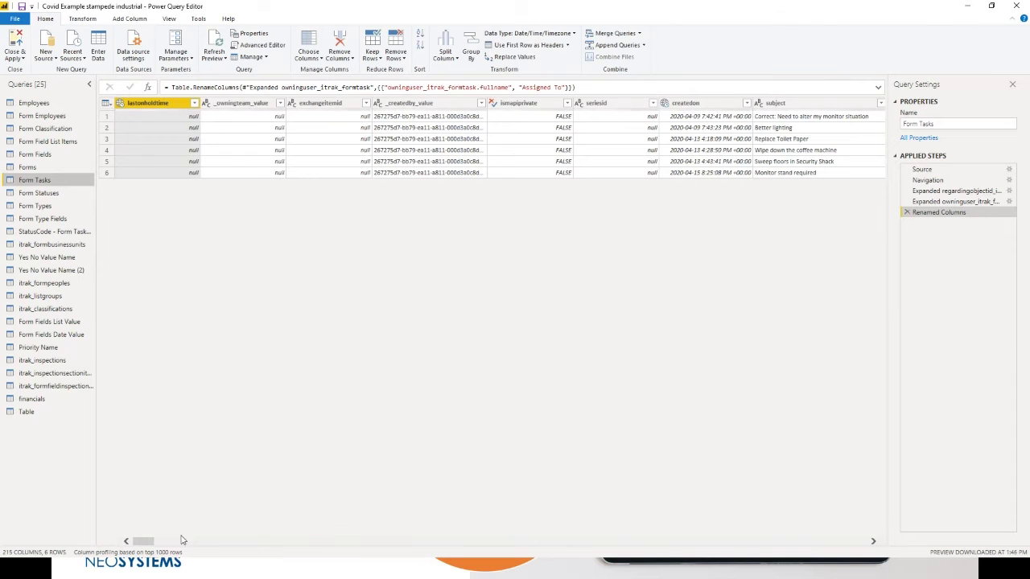
{"action": "left_click_drag", "start_coordinate": [155, 542], "coordinate": [568, 531]}
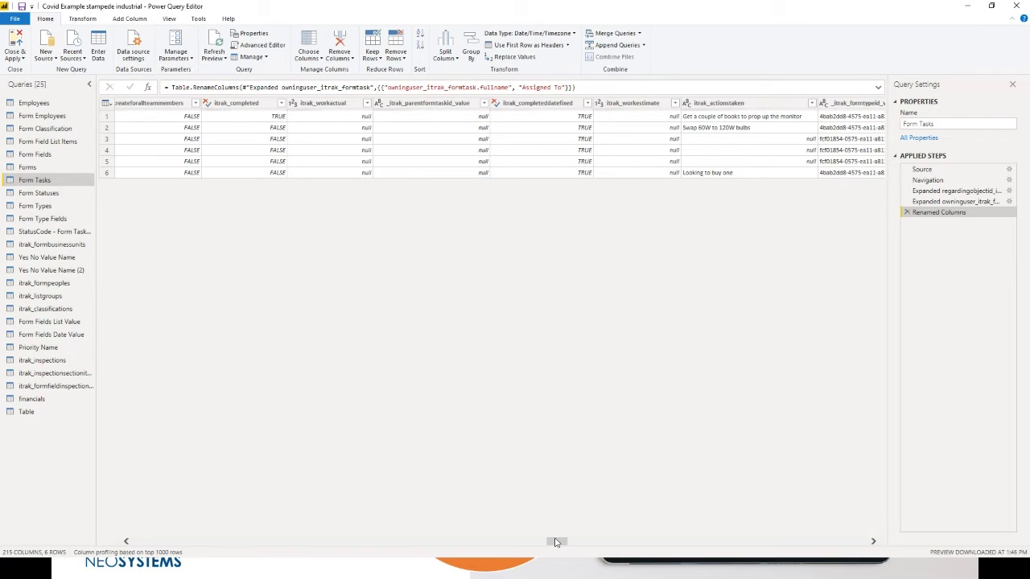
{"action": "left_click_drag", "start_coordinate": [555, 542], "coordinate": [667, 541]}
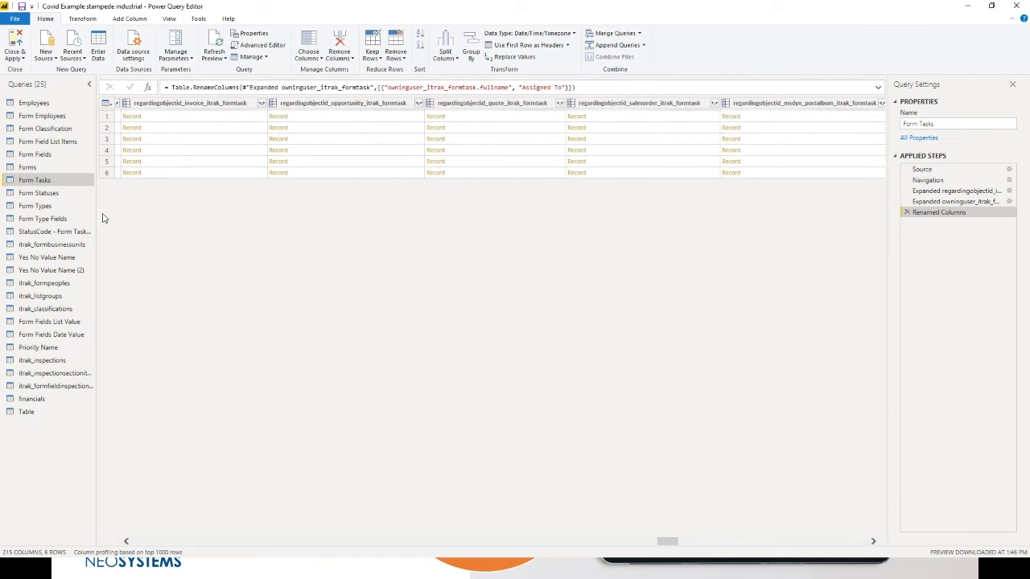
{"action": "left_click", "coordinate": [71, 231]}
{"action": "left_click", "coordinate": [150, 127]}
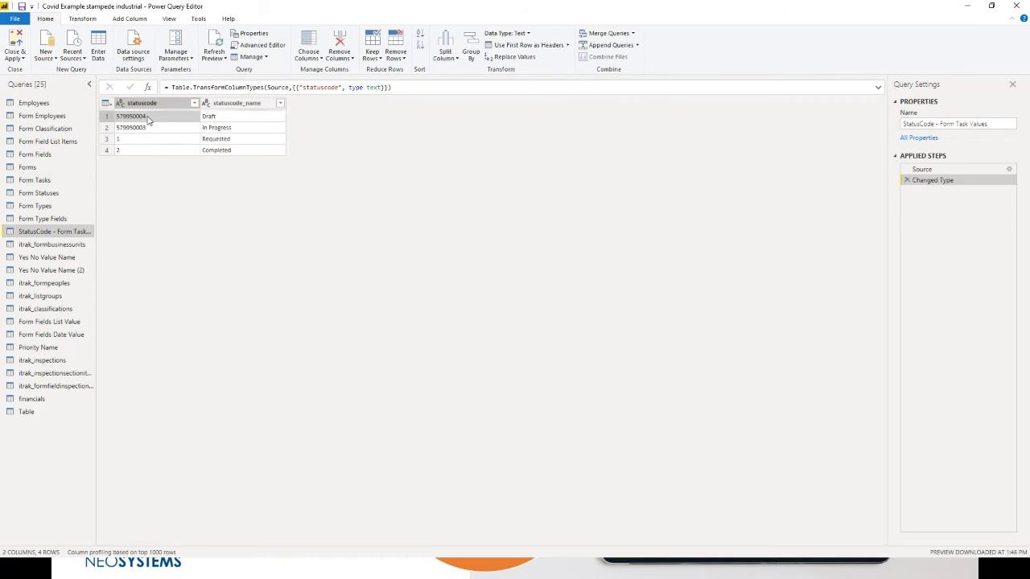
{"action": "left_click", "coordinate": [140, 138]}
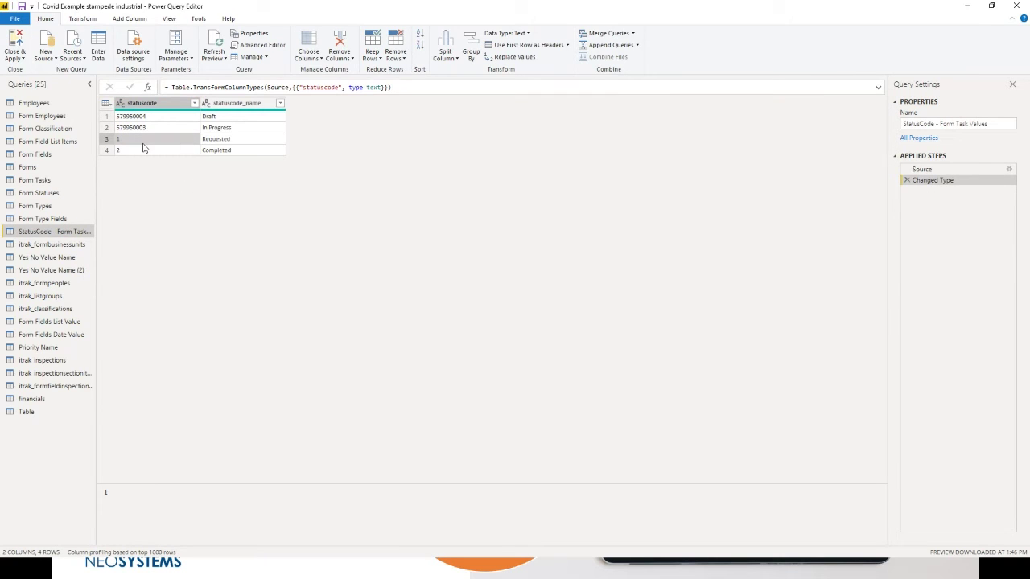
{"action": "left_click", "coordinate": [235, 115]}
{"action": "left_click", "coordinate": [226, 128]}
{"action": "left_click", "coordinate": [223, 142]}
{"action": "left_click", "coordinate": [223, 150]}
{"action": "left_click", "coordinate": [50, 180]}
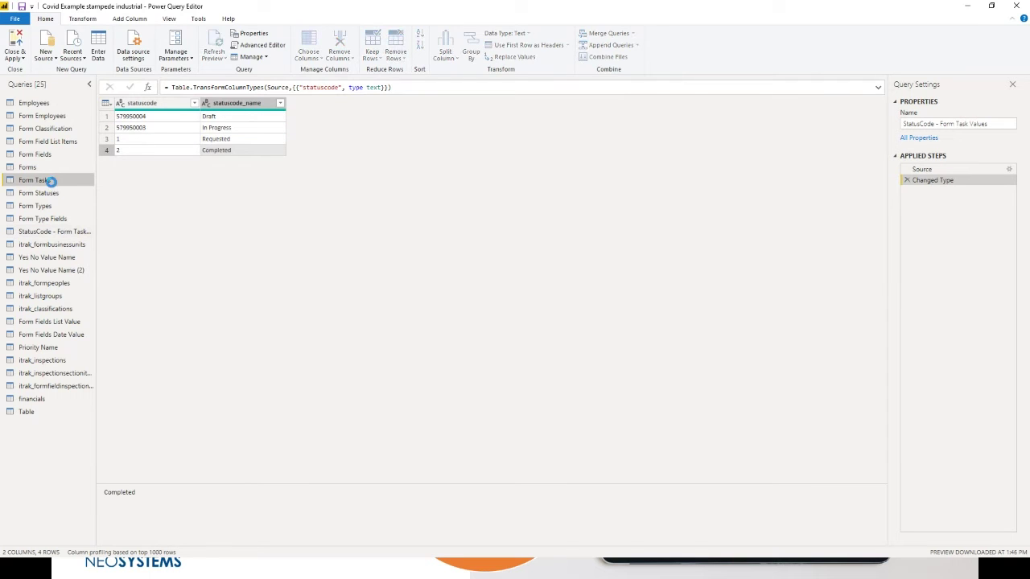
{"action": "left_click", "coordinate": [617, 36]}
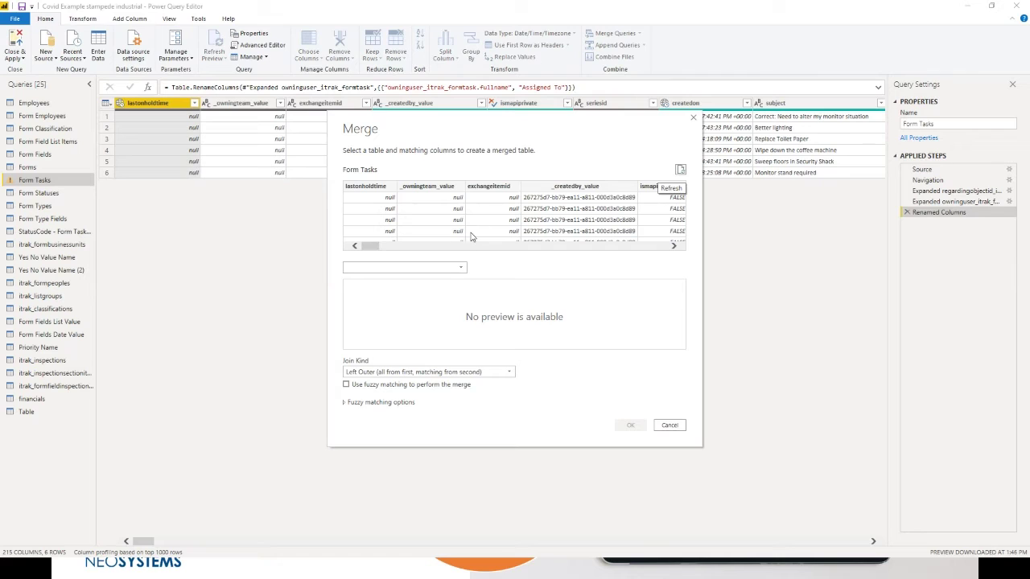
{"action": "left_click", "coordinate": [451, 269]}
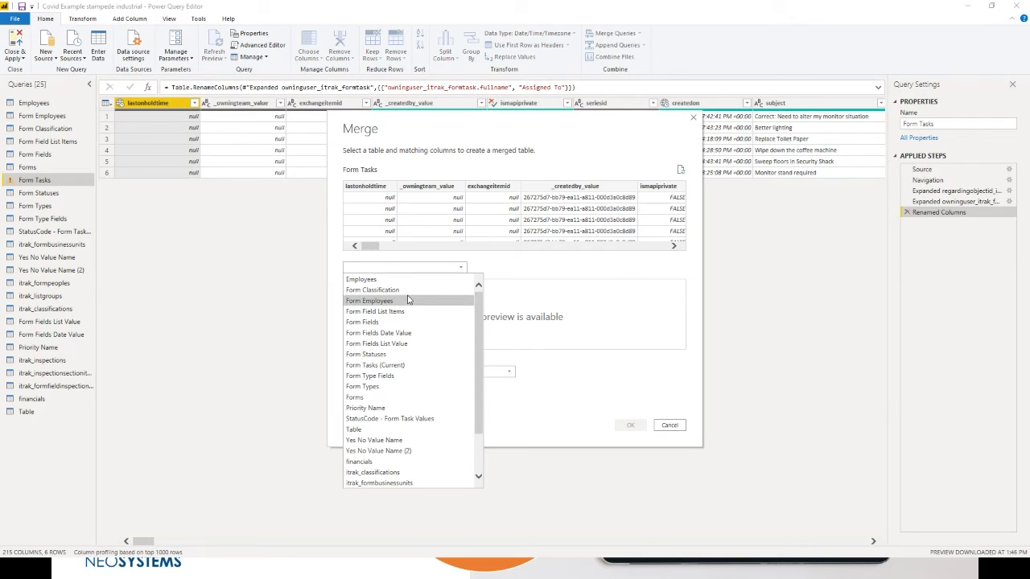
{"action": "scroll", "coordinate": [414, 338], "scroll_direction": "down", "scroll_amount": 2}
{"action": "scroll", "coordinate": [414, 342], "scroll_direction": "up", "scroll_amount": 2}
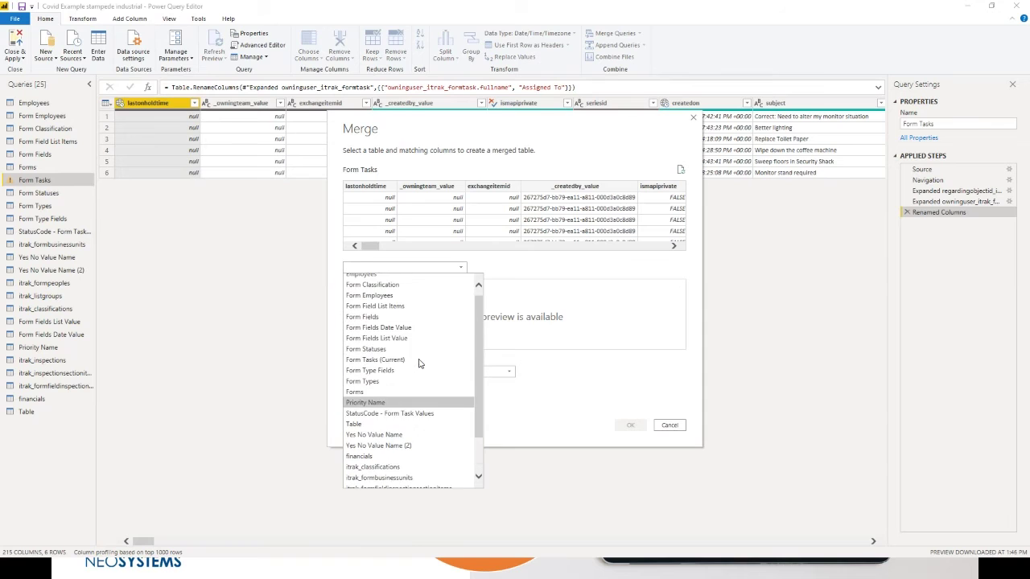
{"action": "left_click", "coordinate": [415, 419]}
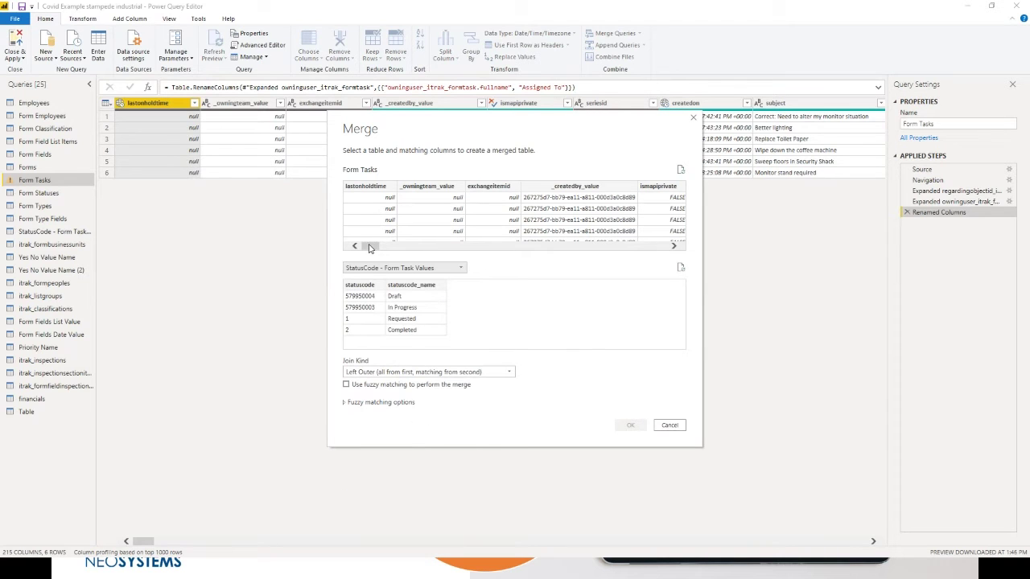
{"action": "left_click_drag", "start_coordinate": [369, 248], "coordinate": [565, 246]}
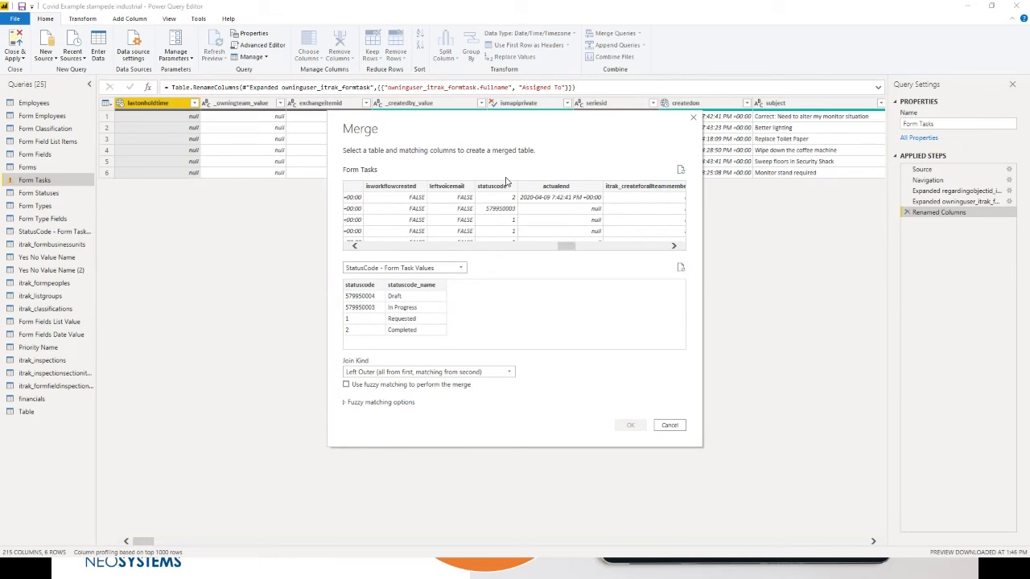
{"action": "left_click", "coordinate": [500, 185]}
{"action": "left_click", "coordinate": [366, 286]}
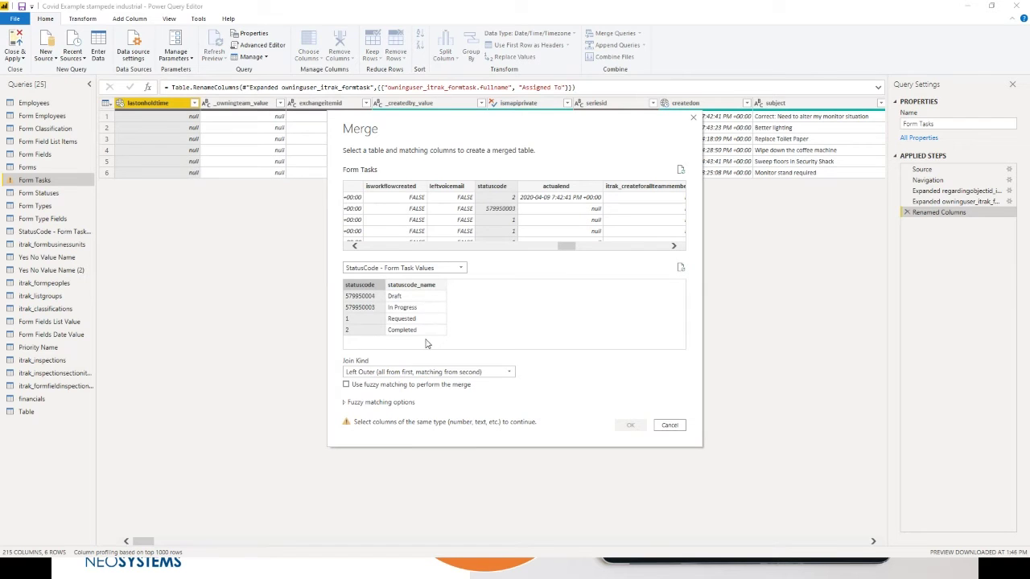
{"action": "left_click", "coordinate": [438, 373]}
{"action": "left_click", "coordinate": [435, 394]}
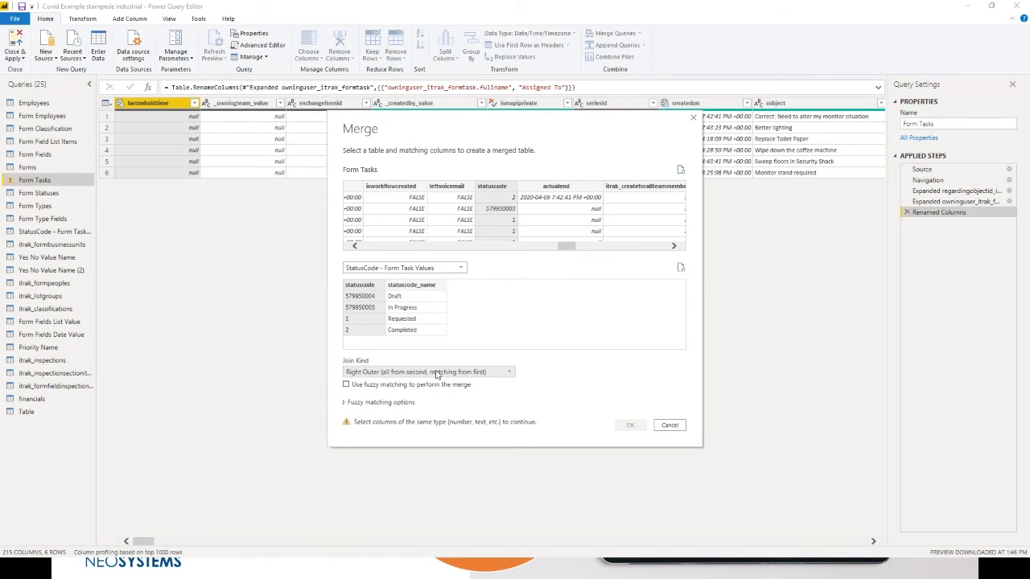
{"action": "left_click", "coordinate": [437, 375]}
{"action": "left_click", "coordinate": [420, 385]}
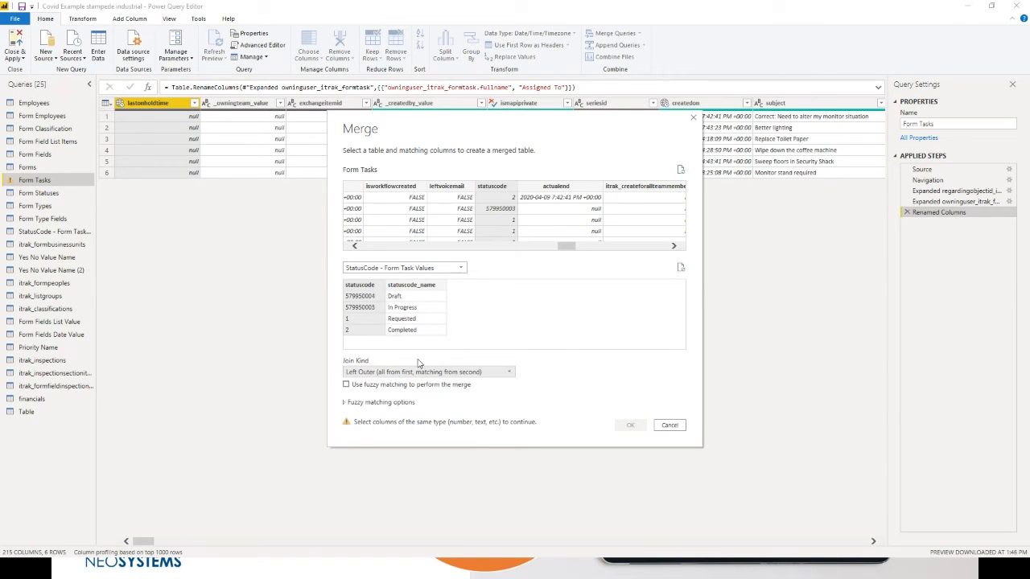
{"action": "left_click", "coordinate": [493, 188]}
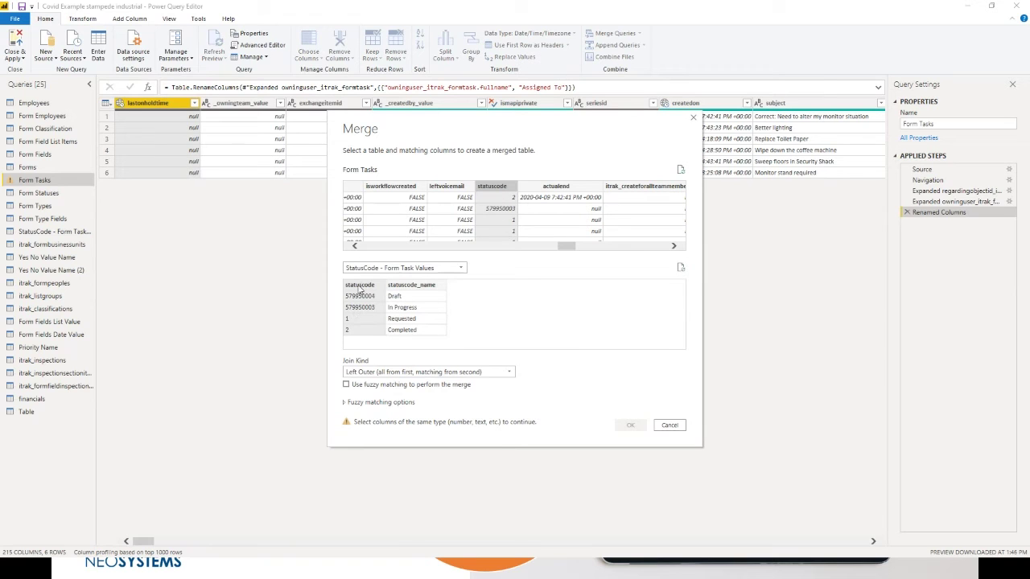
Cancel the merge and retype StatusCode - Form Task Values' statuscode as Whole Number
{"action": "left_click", "coordinate": [665, 425]}
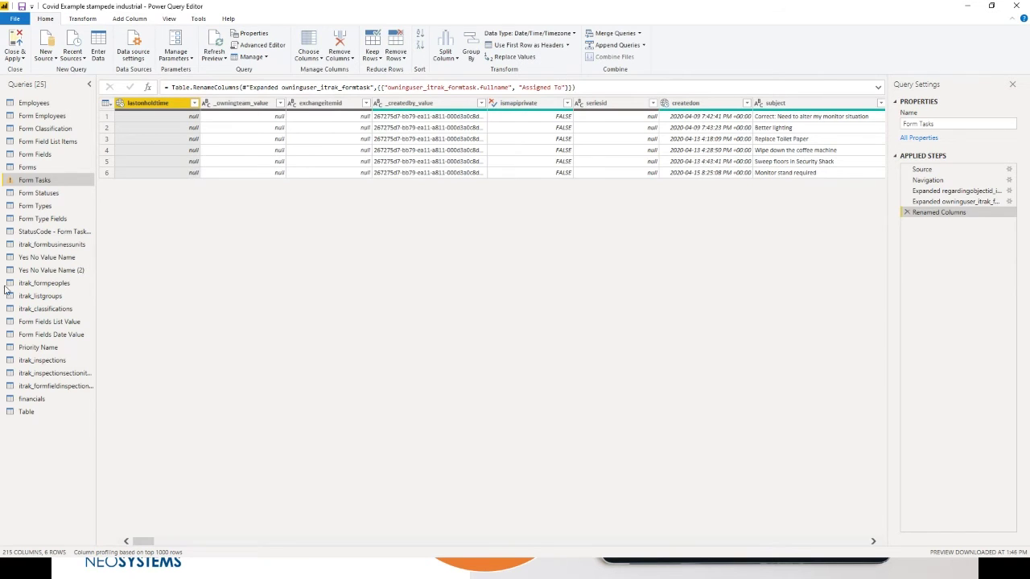
{"action": "left_click", "coordinate": [73, 233]}
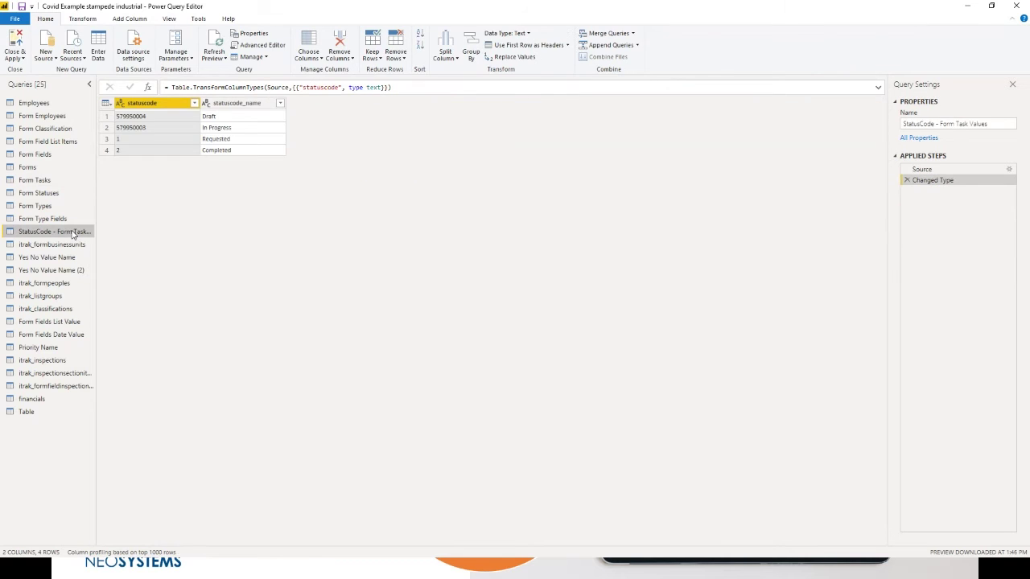
{"action": "left_click", "coordinate": [120, 103]}
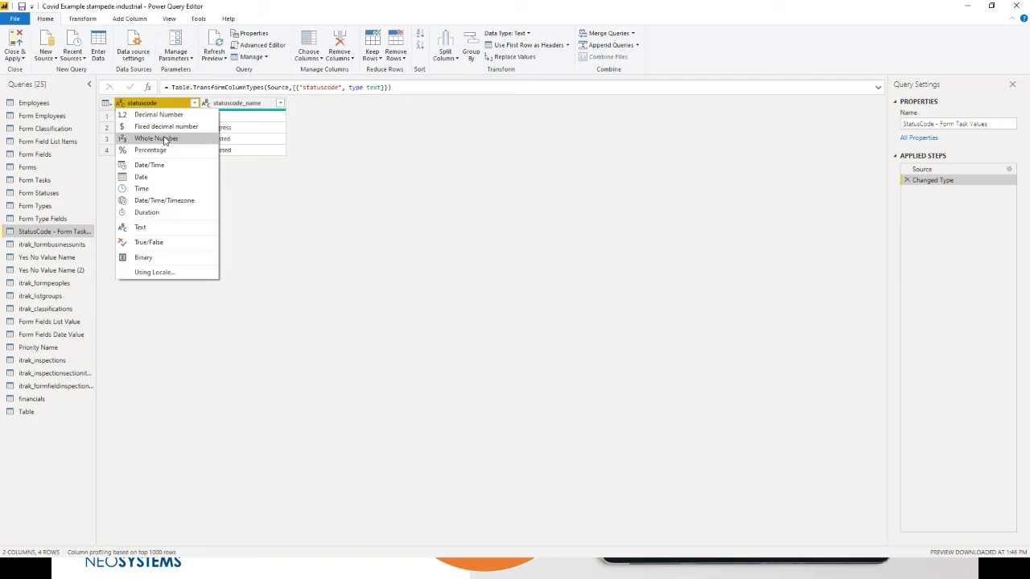
{"action": "left_click", "coordinate": [176, 139]}
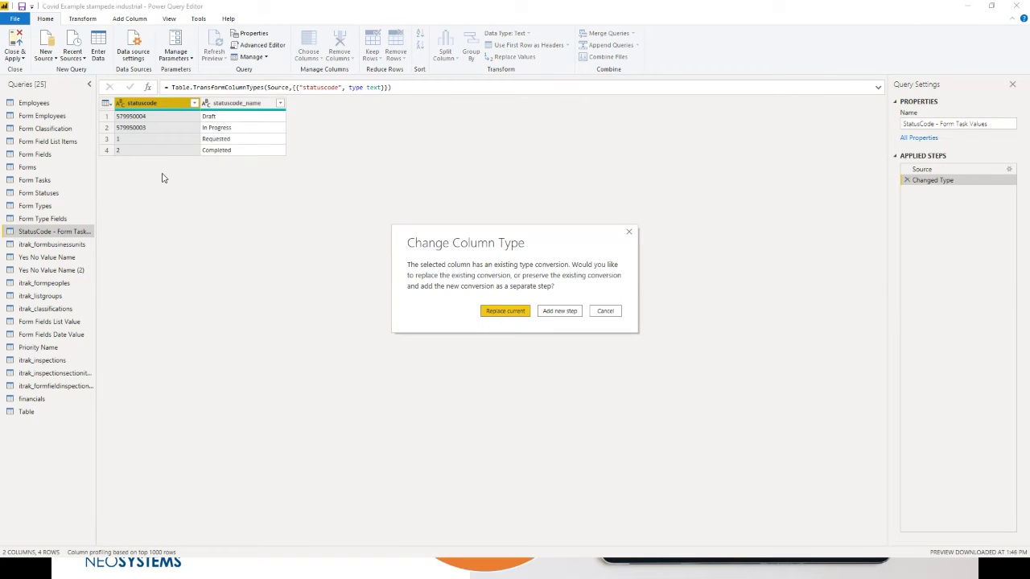
{"action": "left_click", "coordinate": [522, 313]}
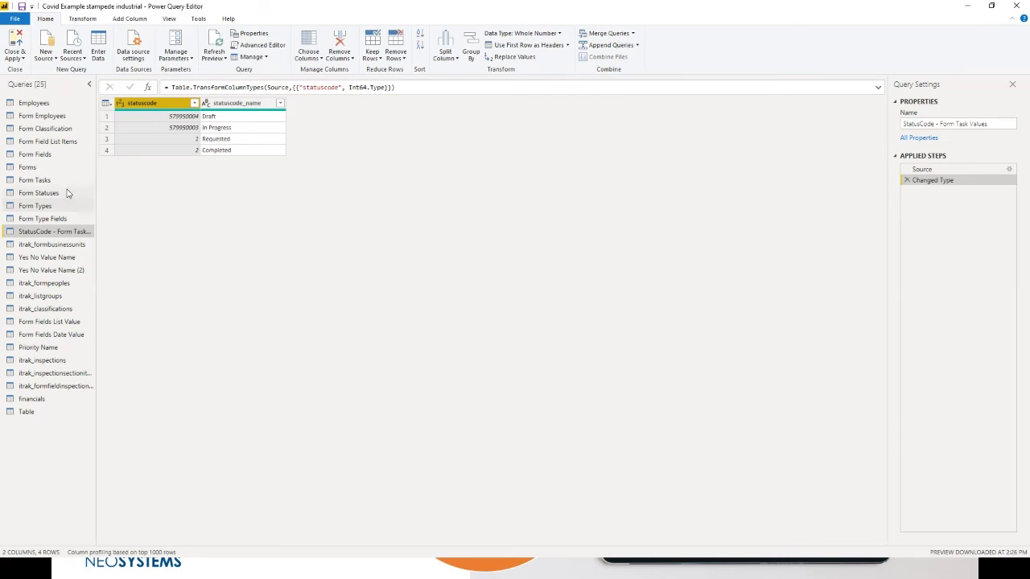
{"action": "left_click", "coordinate": [44, 179]}
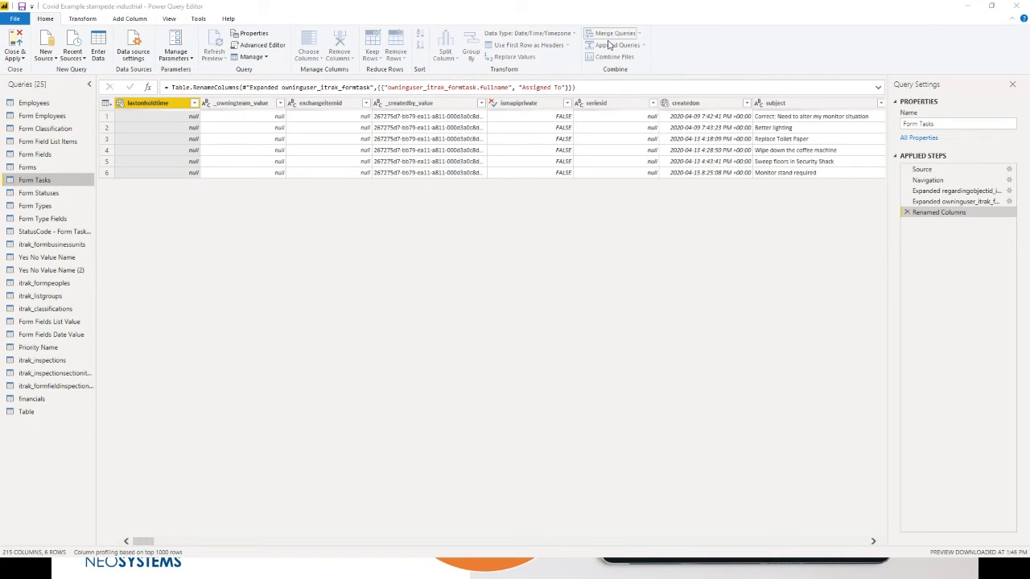
Left-outer merge StatusCode - Form Task Values into Form Tasks, matching statuscode in both
{"action": "left_click", "coordinate": [613, 33]}
{"action": "left_click_drag", "start_coordinate": [369, 247], "coordinate": [554, 193]}
{"action": "left_click", "coordinate": [553, 193]}
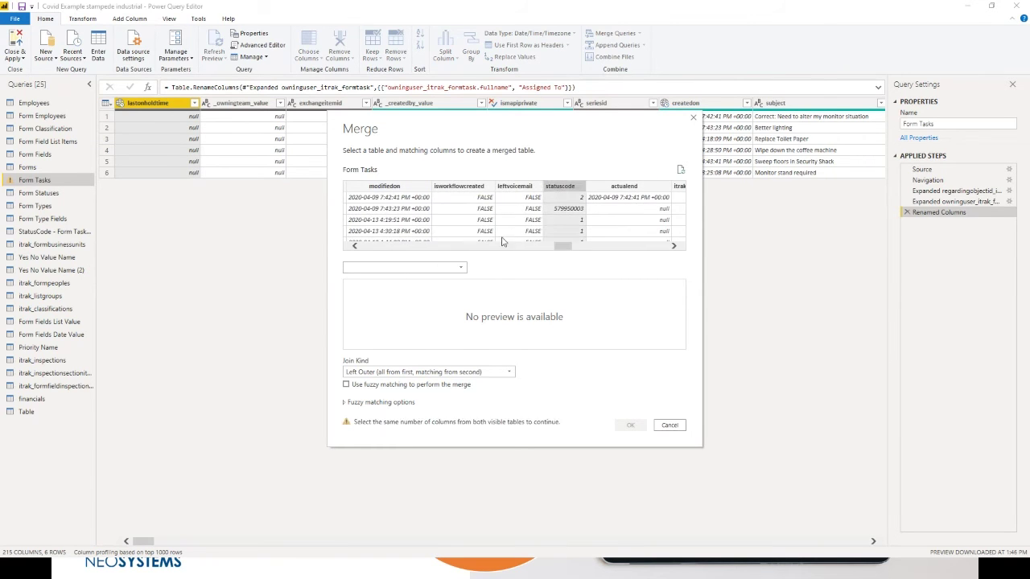
{"action": "left_click", "coordinate": [444, 267]}
{"action": "scroll", "coordinate": [395, 318], "scroll_direction": "down", "scroll_amount": 2}
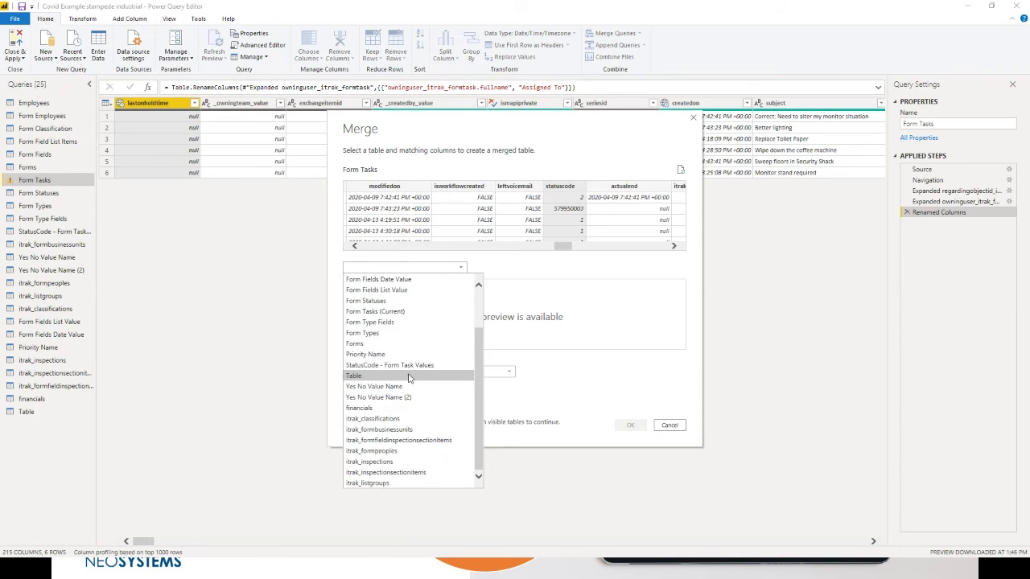
{"action": "scroll", "coordinate": [406, 330], "scroll_direction": "up", "scroll_amount": 2}
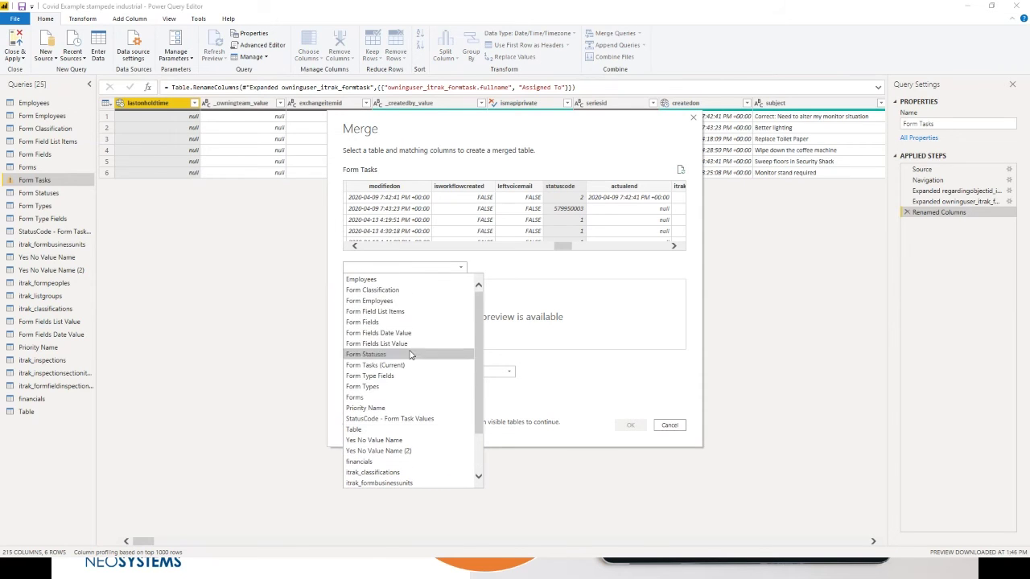
{"action": "left_click", "coordinate": [406, 420]}
{"action": "left_click", "coordinate": [374, 302]}
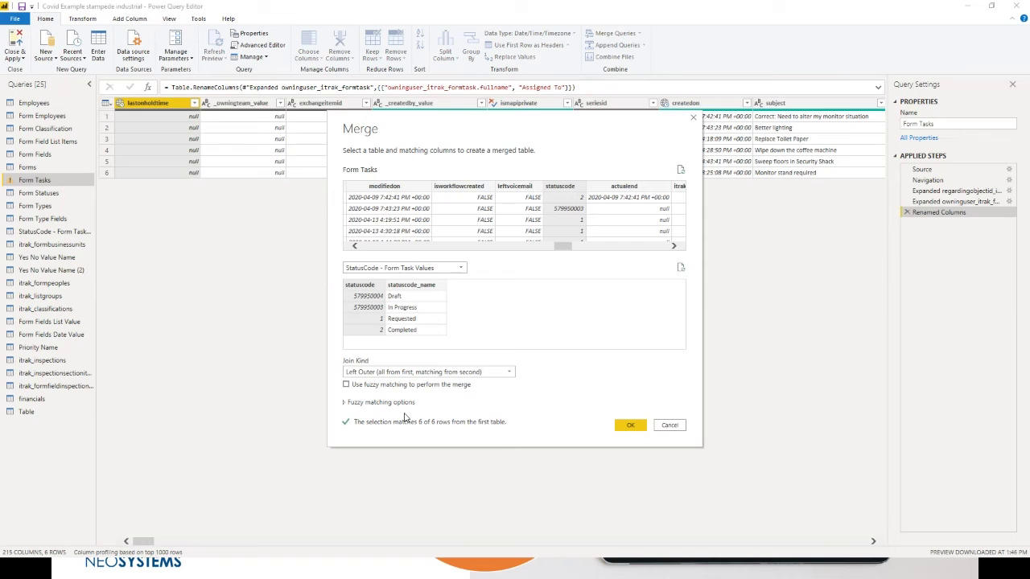
{"action": "left_click", "coordinate": [640, 426]}
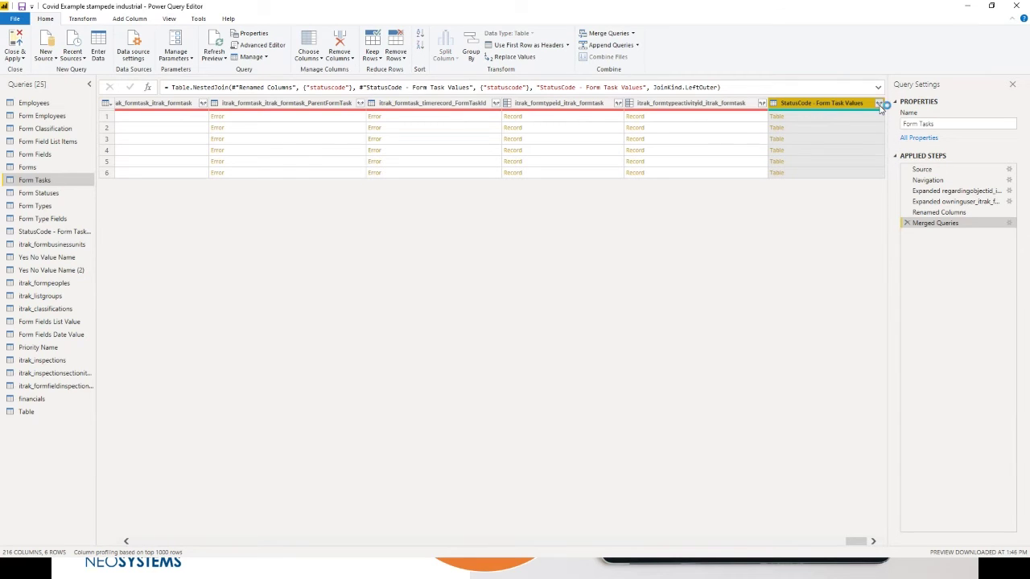
Expand StatusCode - Form Task Values to only statuscode_name, showing Completed, In Progress and Requested
{"action": "left_click", "coordinate": [880, 104]}
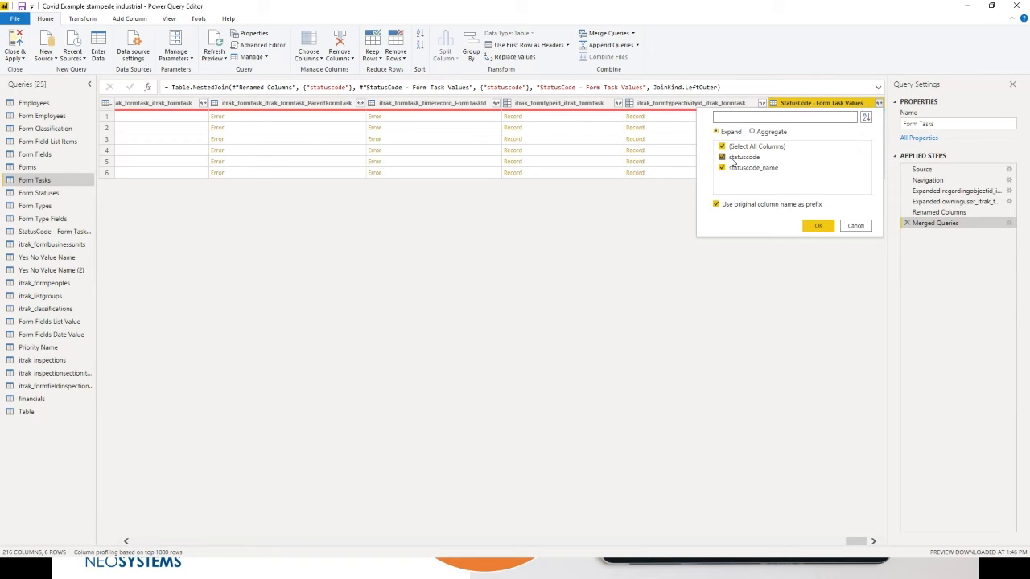
{"action": "left_click", "coordinate": [723, 157]}
{"action": "left_click", "coordinate": [814, 225]}
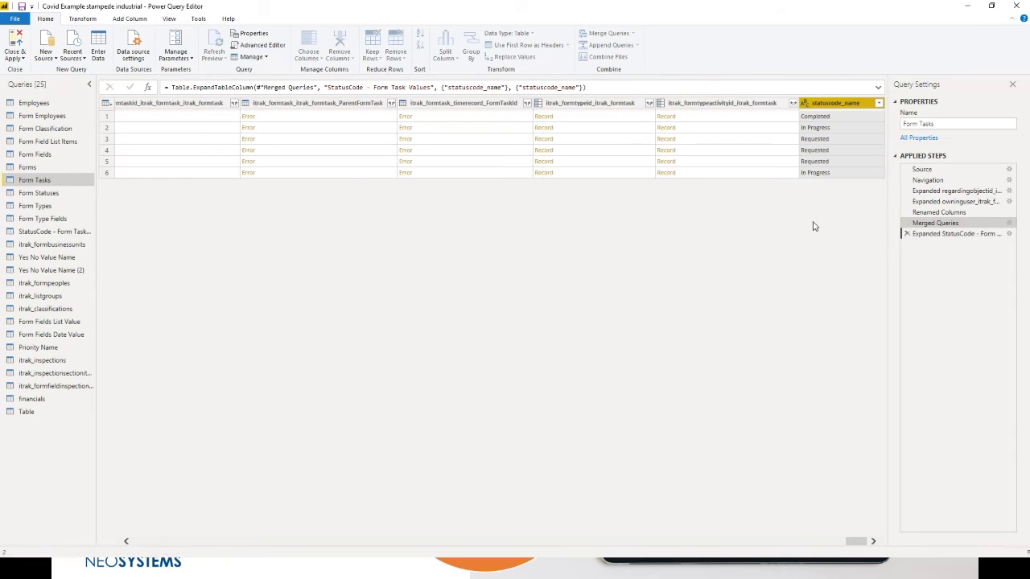
{"action": "left_click", "coordinate": [820, 117]}
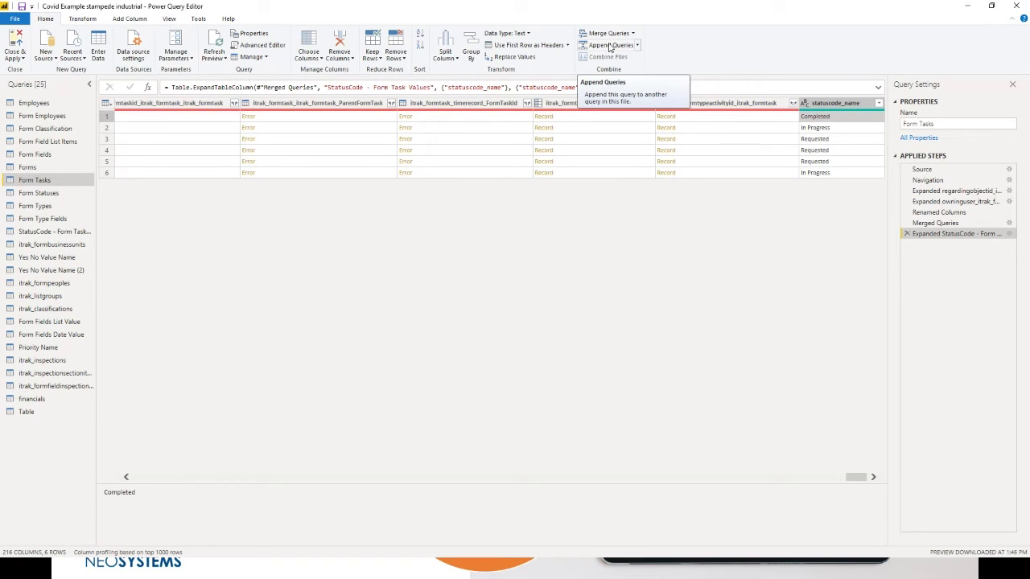
Append the StatusCode - Form Task Values table to Form Tasks, growing it to 10 rows
{"action": "left_click", "coordinate": [610, 46]}
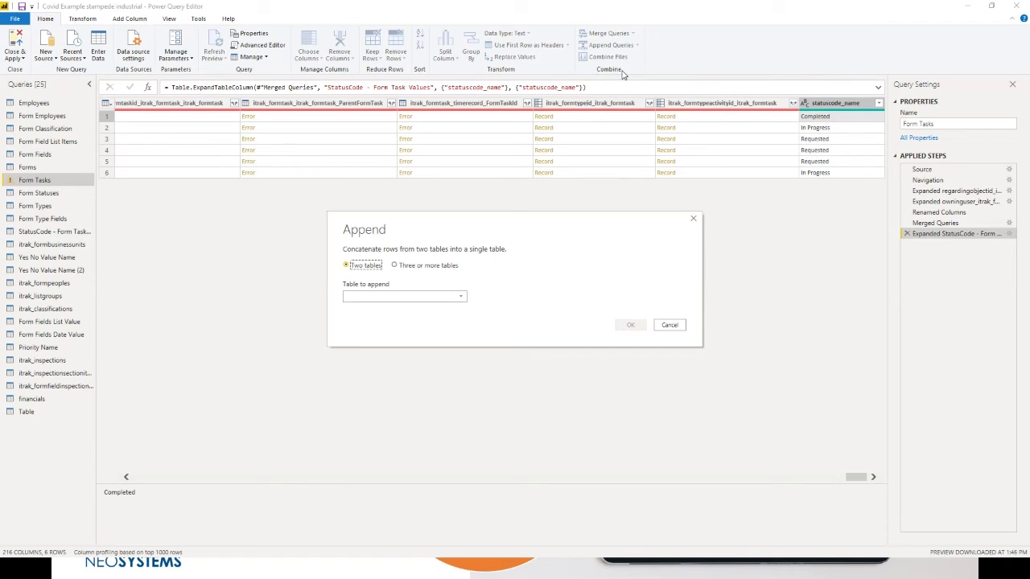
{"action": "left_click", "coordinate": [445, 299]}
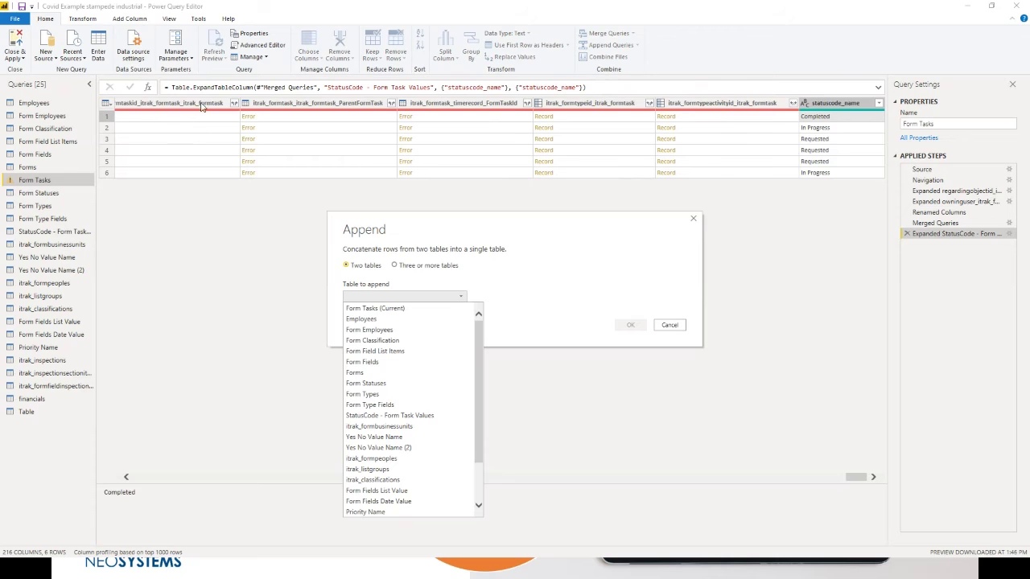
{"action": "left_click", "coordinate": [412, 415]}
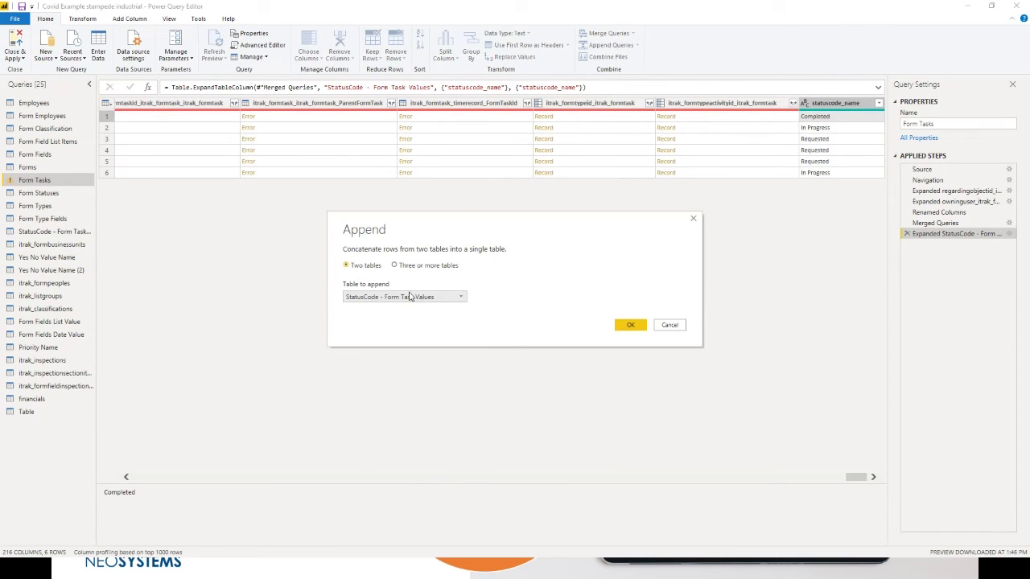
{"action": "left_click", "coordinate": [626, 325]}
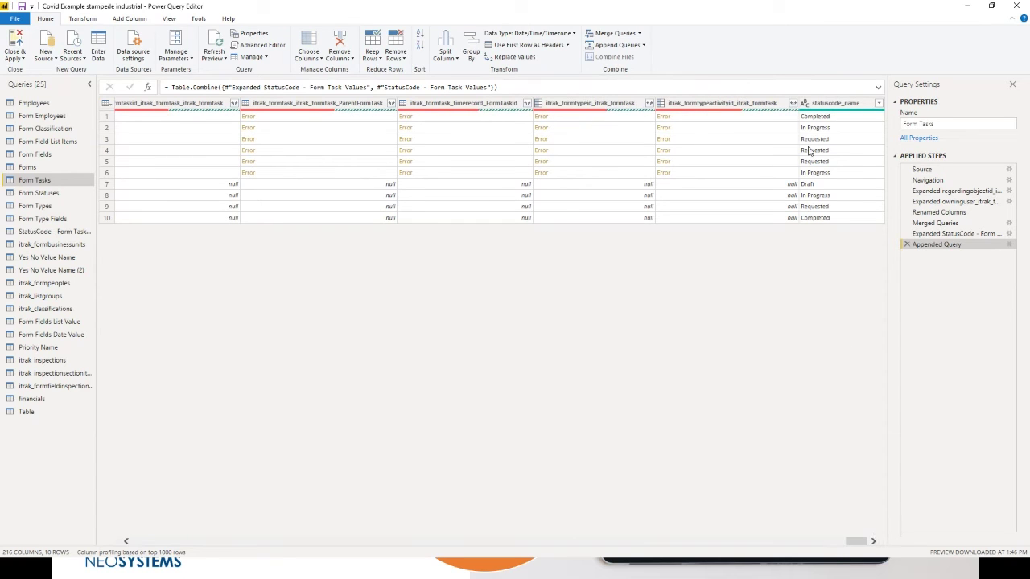
Remove the Appended Query step so Form Tasks returns to 6 rows, then review the statuscode columns
{"action": "left_click", "coordinate": [821, 185]}
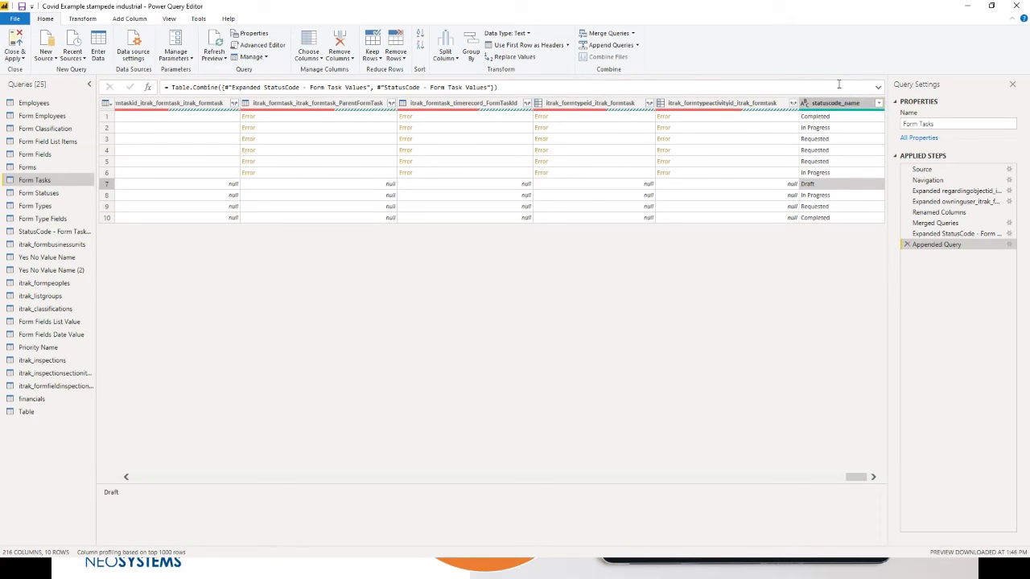
{"action": "left_click_drag", "start_coordinate": [853, 478], "coordinate": [259, 436]}
{"action": "scroll", "coordinate": [269, 434], "scroll_direction": "right", "scroll_amount": 5}
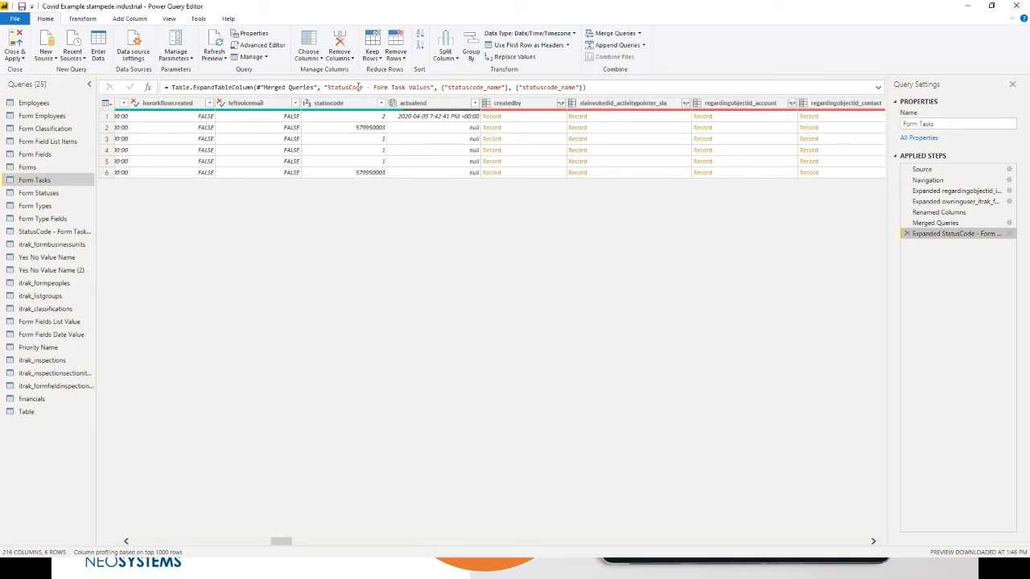
{"action": "left_click", "coordinate": [132, 18]}
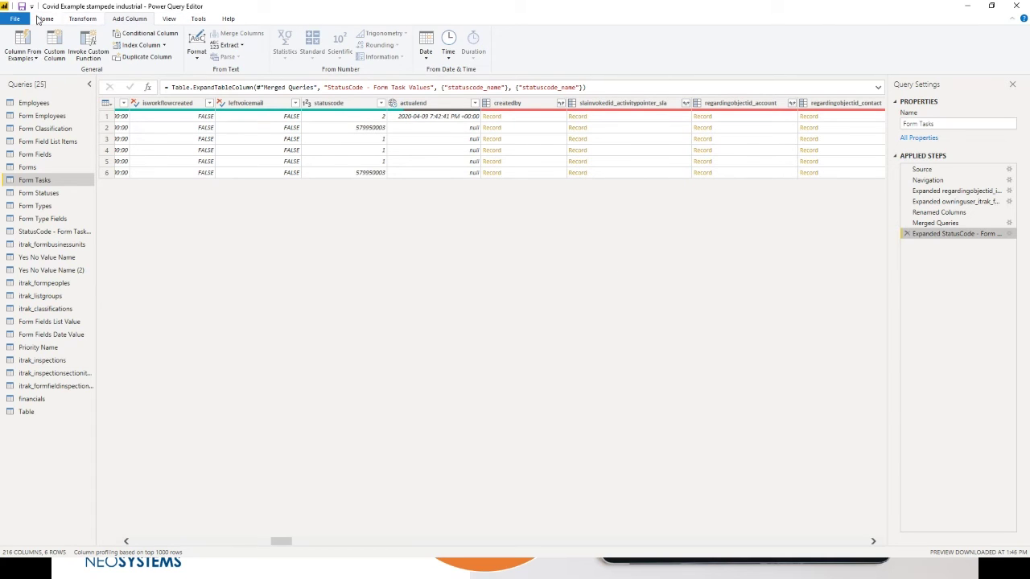
{"action": "left_click", "coordinate": [41, 19]}
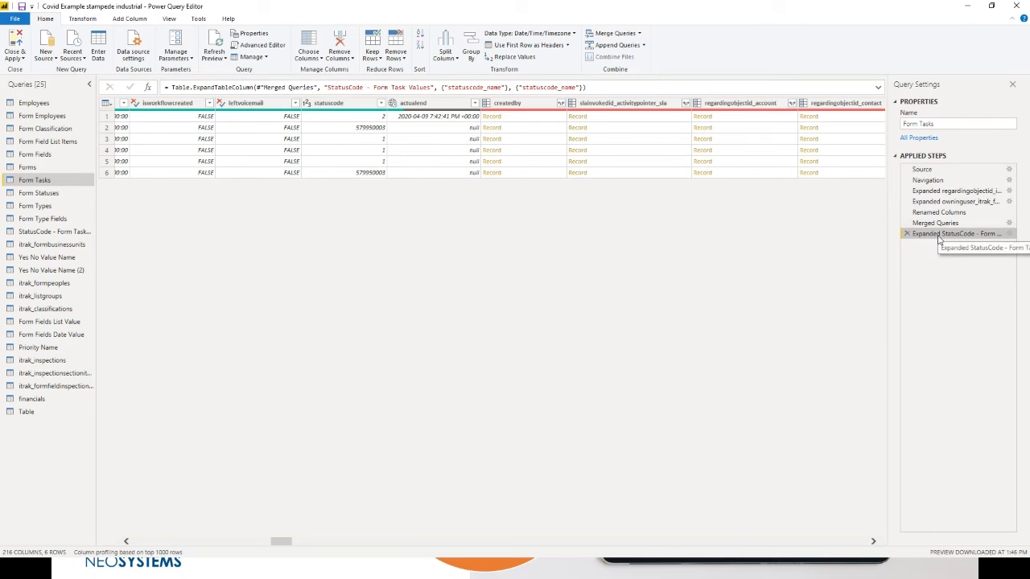
{"action": "left_click", "coordinate": [284, 46]}
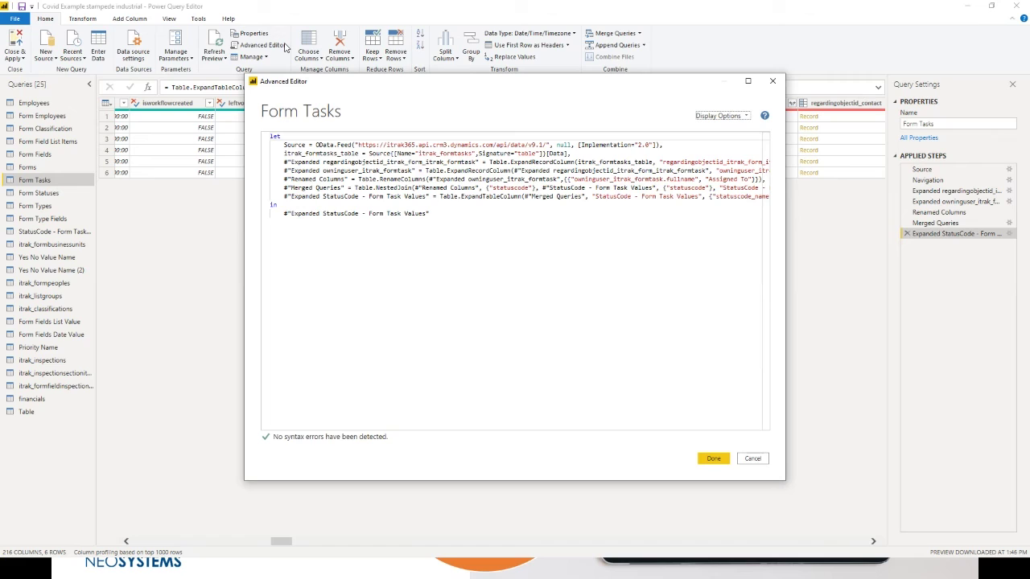
{"action": "double_click", "coordinate": [294, 145]}
{"action": "left_click", "coordinate": [312, 170]}
{"action": "left_click_drag", "start_coordinate": [291, 197], "coordinate": [352, 200]}
{"action": "left_click", "coordinate": [353, 198]}
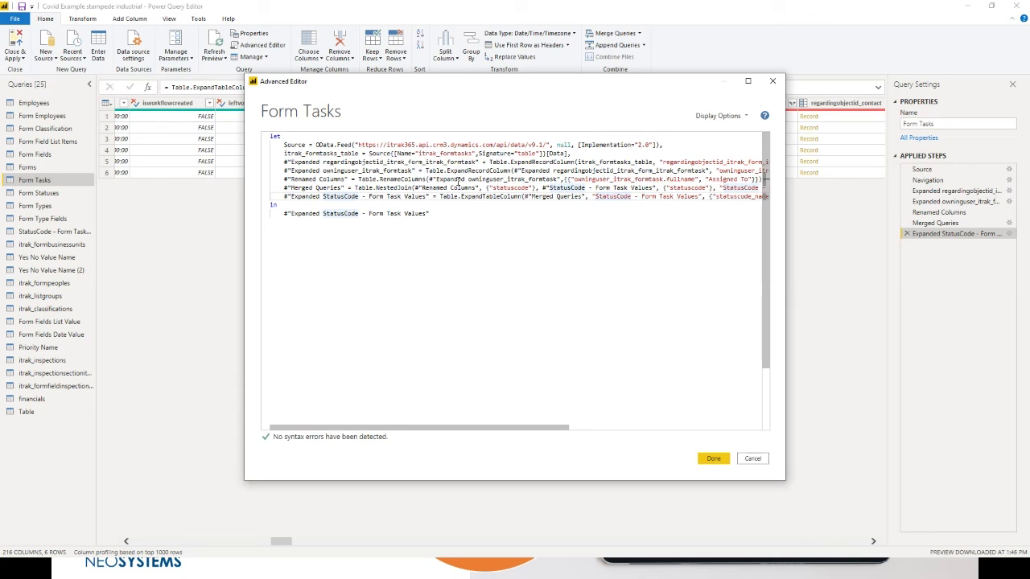
{"action": "left_click_drag", "start_coordinate": [457, 180], "coordinate": [760, 180]}
{"action": "left_click", "coordinate": [694, 171]}
{"action": "left_click_drag", "start_coordinate": [570, 170], "coordinate": [688, 188]}
{"action": "left_click", "coordinate": [726, 171]}
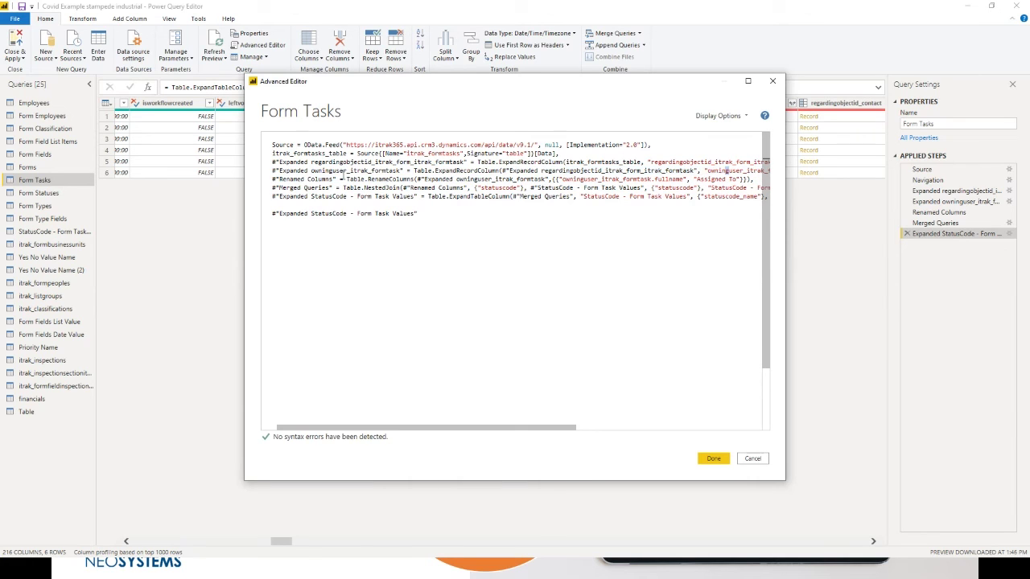
{"action": "left_click_drag", "start_coordinate": [344, 179], "coordinate": [414, 179]}
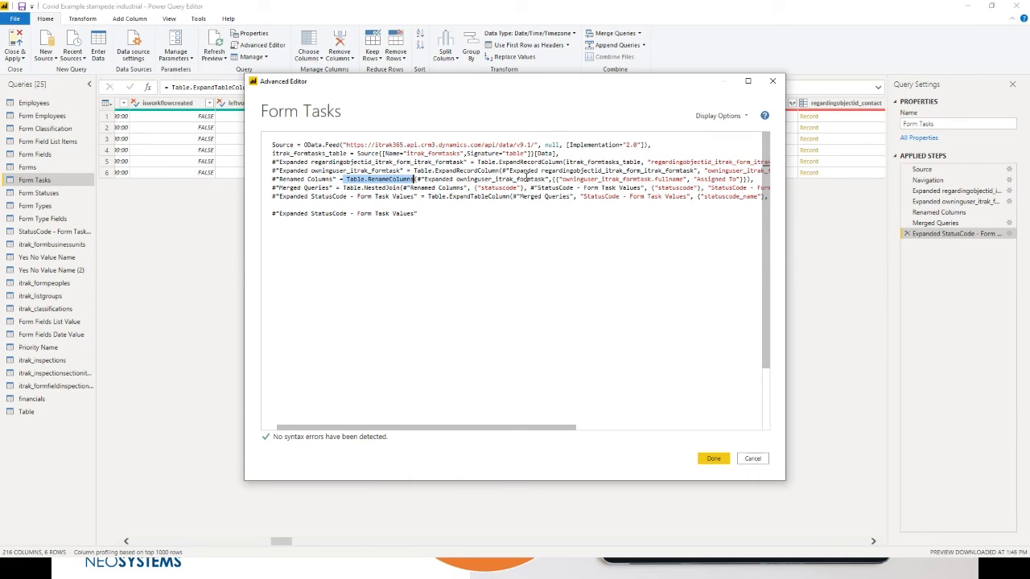
{"action": "left_click_drag", "start_coordinate": [554, 179], "coordinate": [734, 179]}
{"action": "left_click", "coordinate": [697, 179]}
{"action": "left_click", "coordinate": [732, 179]}
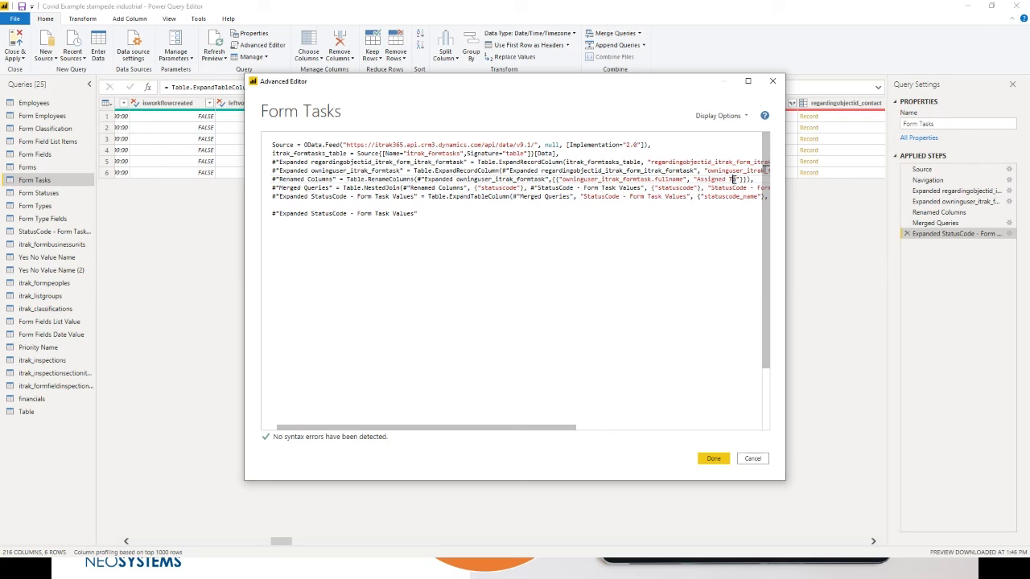
{"action": "left_click_drag", "start_coordinate": [667, 239], "coordinate": [339, 144]}
{"action": "left_click", "coordinate": [485, 218]}
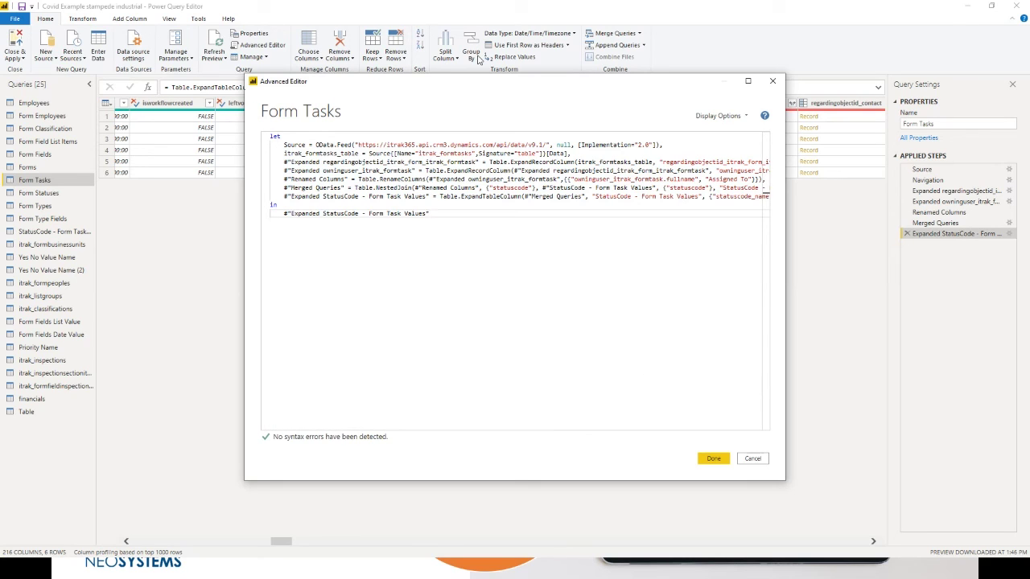
{"action": "left_click", "coordinate": [753, 460]}
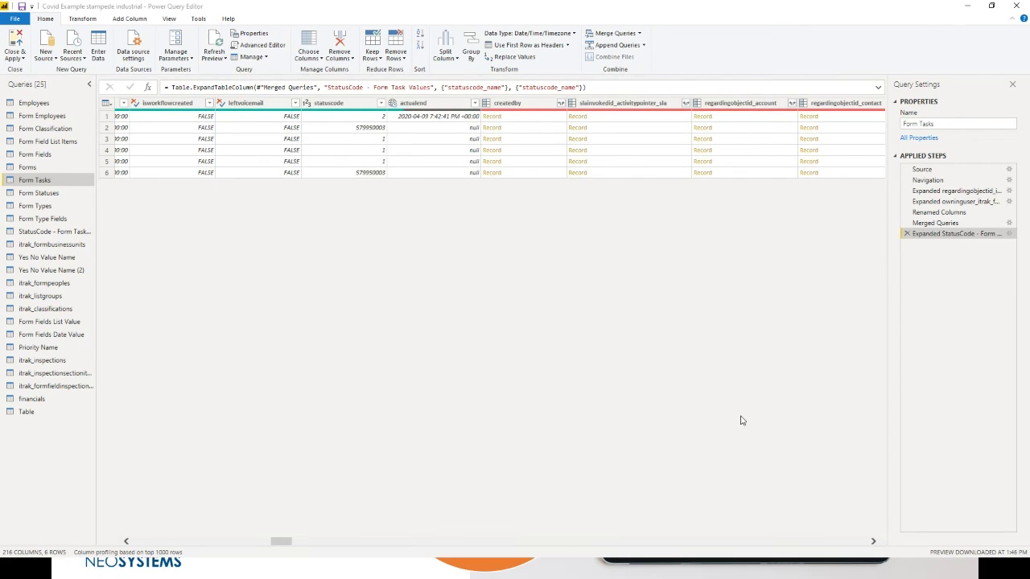
Close the query editor with Close & Apply and let the report's tables reload
{"action": "left_click", "coordinate": [26, 45]}
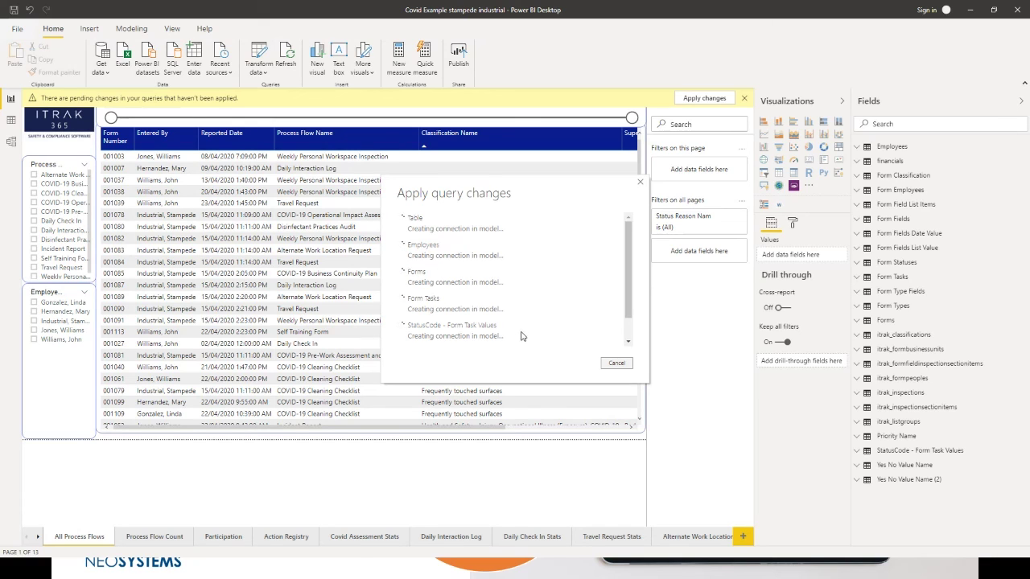
{"action": "left_click_drag", "start_coordinate": [524, 335], "coordinate": [431, 232]}
{"action": "left_click", "coordinate": [432, 232]}
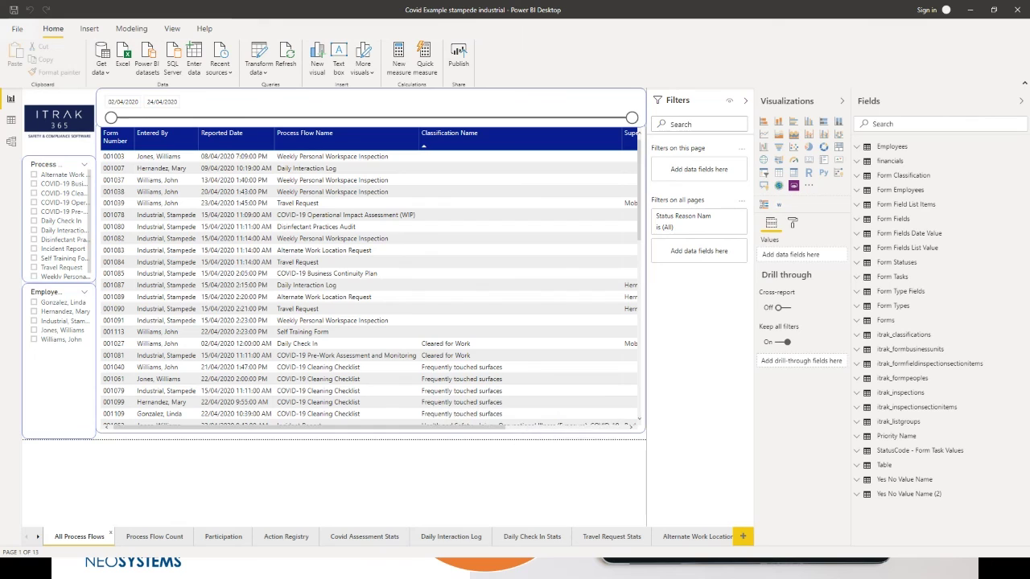
Switch to the data view, filter the Fields pane by 'form tasks', and browse its fields
{"action": "left_click", "coordinate": [14, 121]}
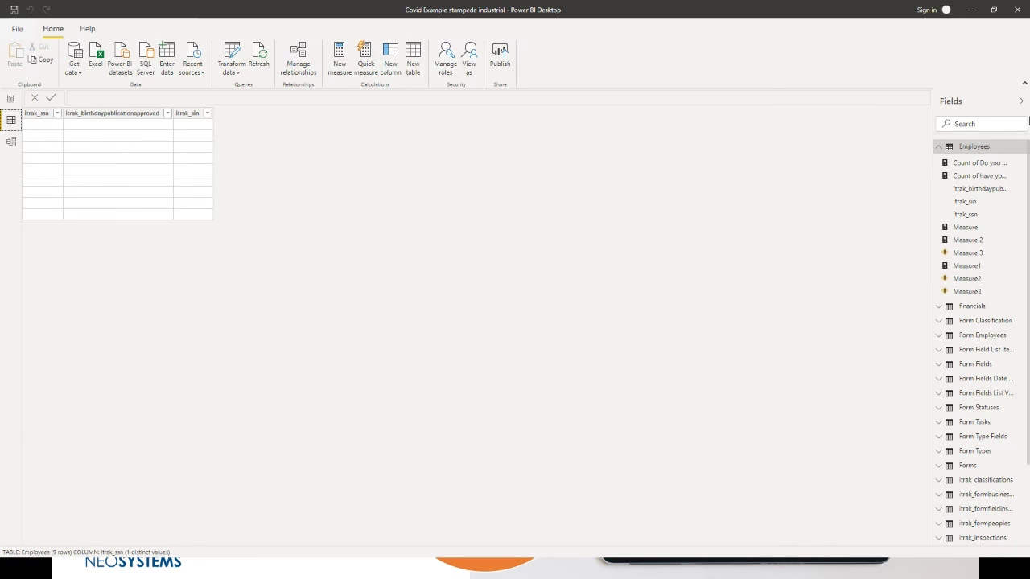
{"action": "left_click", "coordinate": [989, 125]}
{"action": "type", "text": "form tasks"}
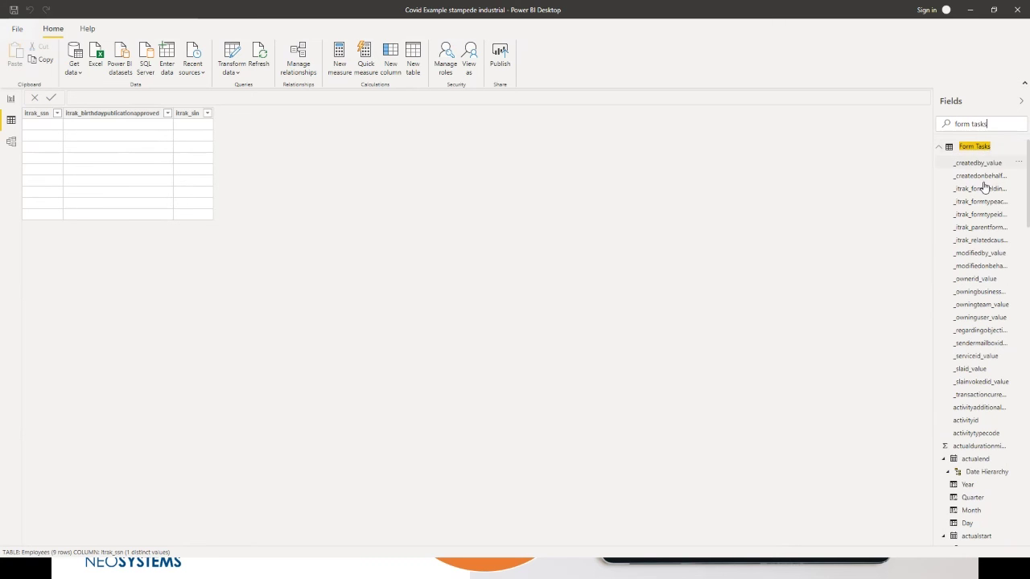
{"action": "scroll", "coordinate": [974, 241], "scroll_direction": "down", "scroll_amount": 5}
{"action": "scroll", "coordinate": [975, 290], "scroll_direction": "down", "scroll_amount": 12}
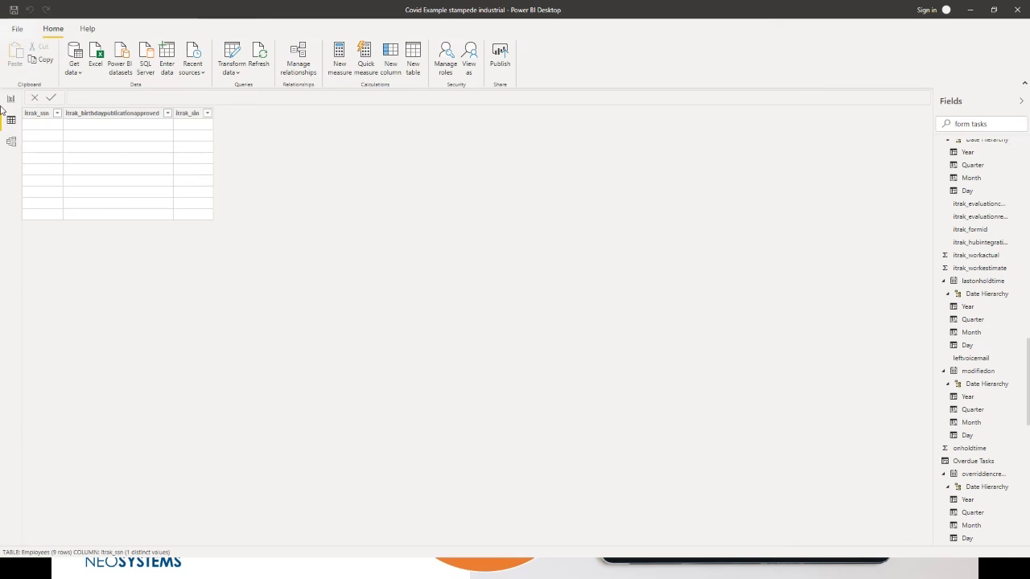
{"action": "left_click", "coordinate": [11, 101]}
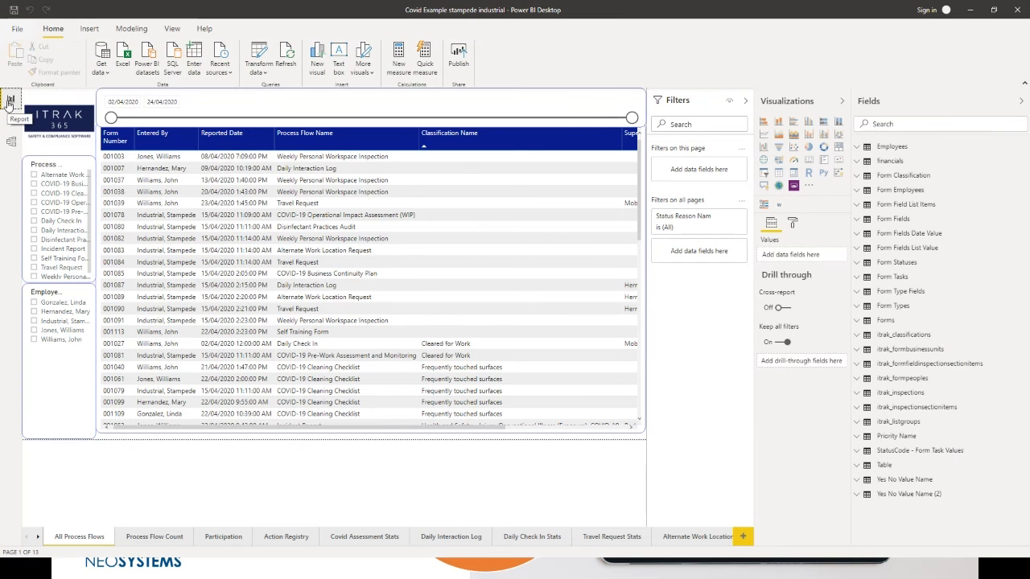